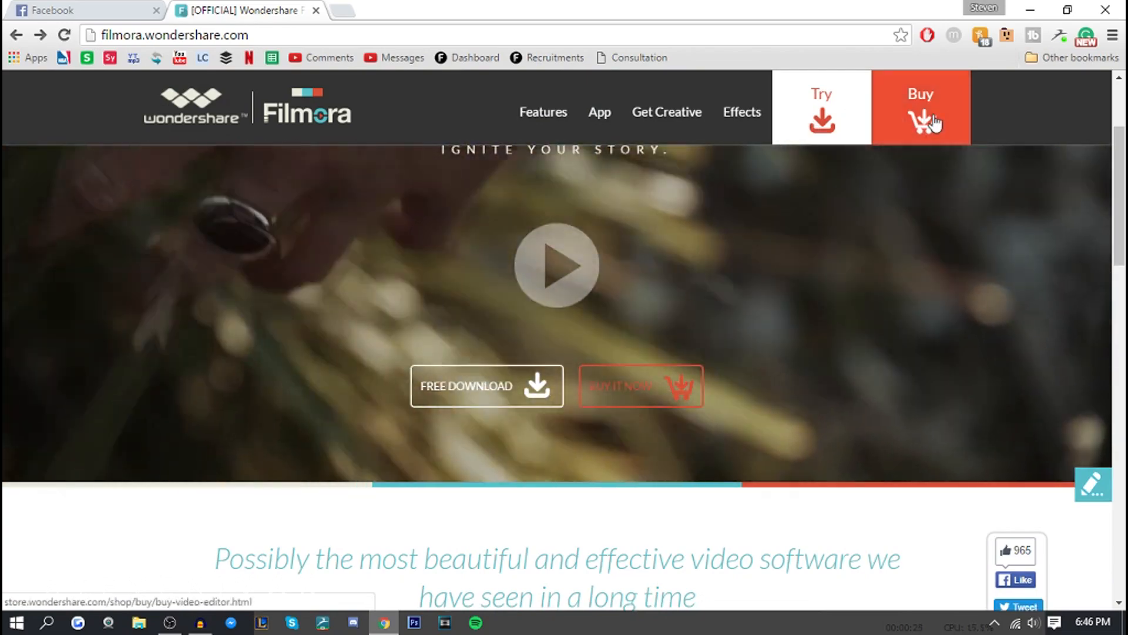
Open the Filmora purchase page from the product homepage and review the personal license prices.
{"action": "scroll", "coordinate": [817, 235], "scroll_direction": "up", "scroll_amount": 2}
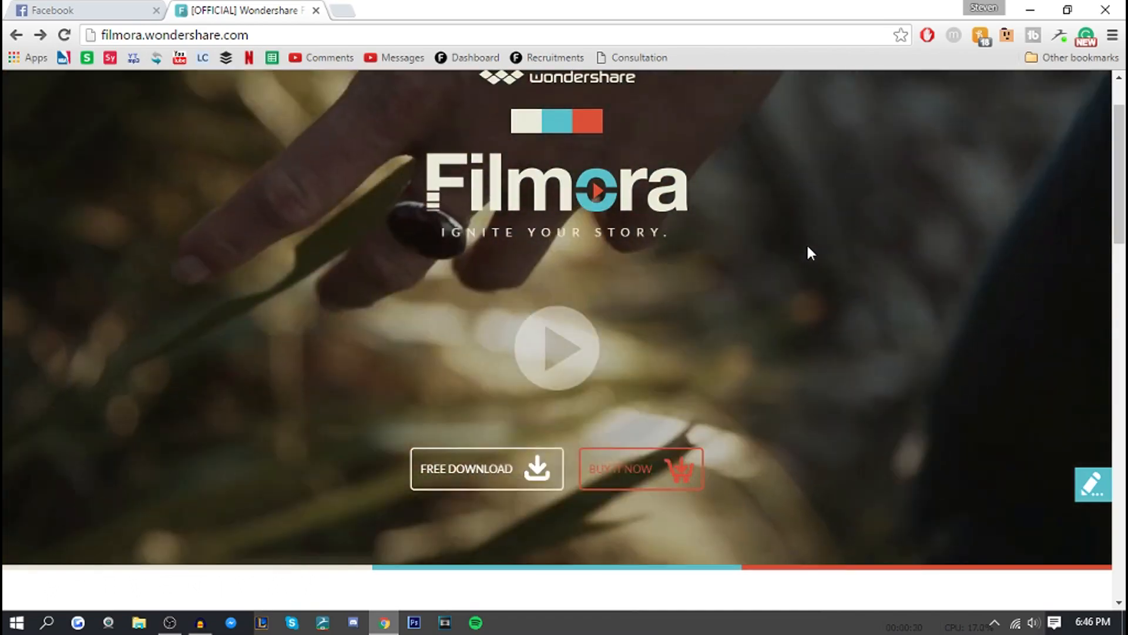
{"action": "scroll", "coordinate": [807, 247], "scroll_direction": "up", "scroll_amount": 2}
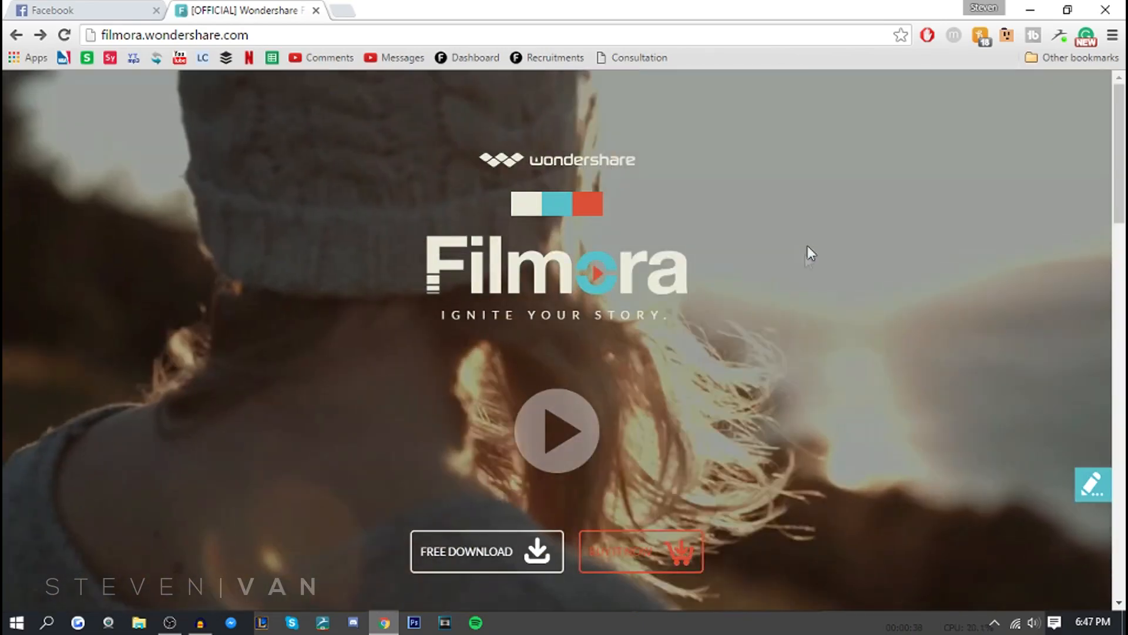
{"action": "scroll", "coordinate": [705, 470], "scroll_direction": "down", "scroll_amount": 2}
{"action": "left_click", "coordinate": [654, 473]}
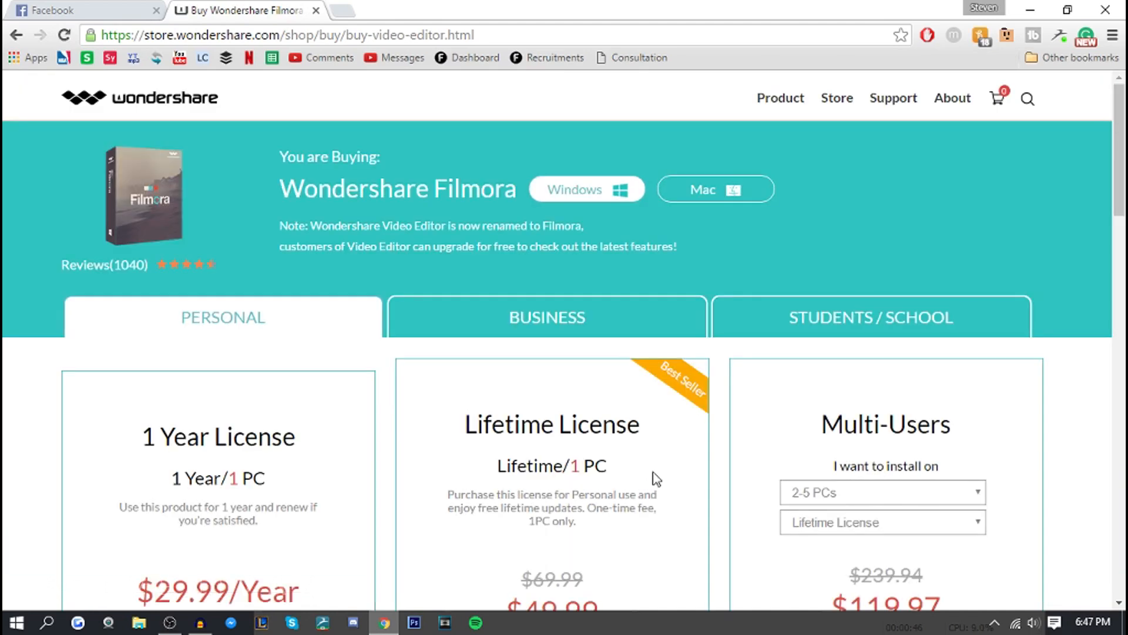
{"action": "scroll", "coordinate": [656, 479], "scroll_direction": "down", "scroll_amount": 1}
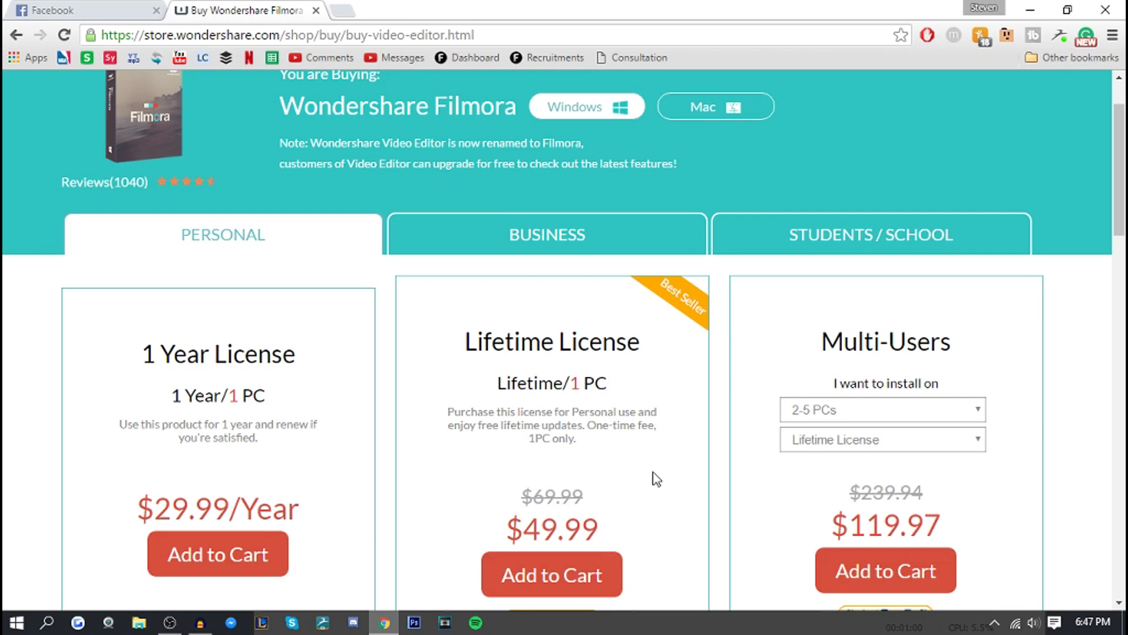
{"action": "scroll", "coordinate": [646, 475], "scroll_direction": "down", "scroll_amount": 1}
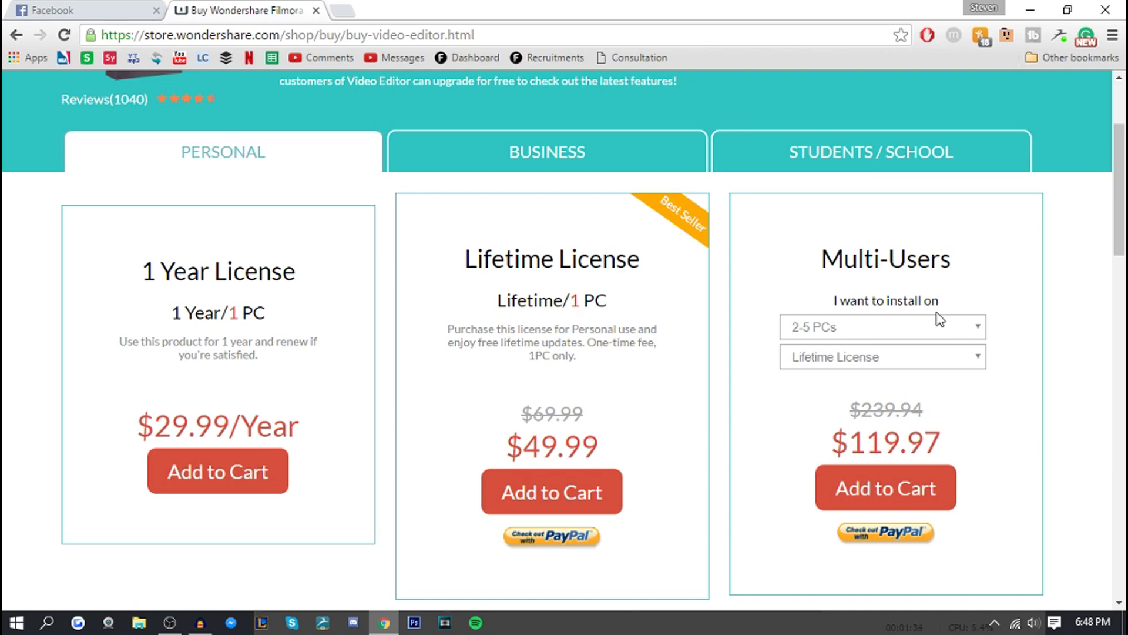
Set the Multi-Users license to 21-50 PCs, keeping this choice after checking the PC count options again.
{"action": "left_click", "coordinate": [894, 331]}
{"action": "left_click", "coordinate": [917, 414]}
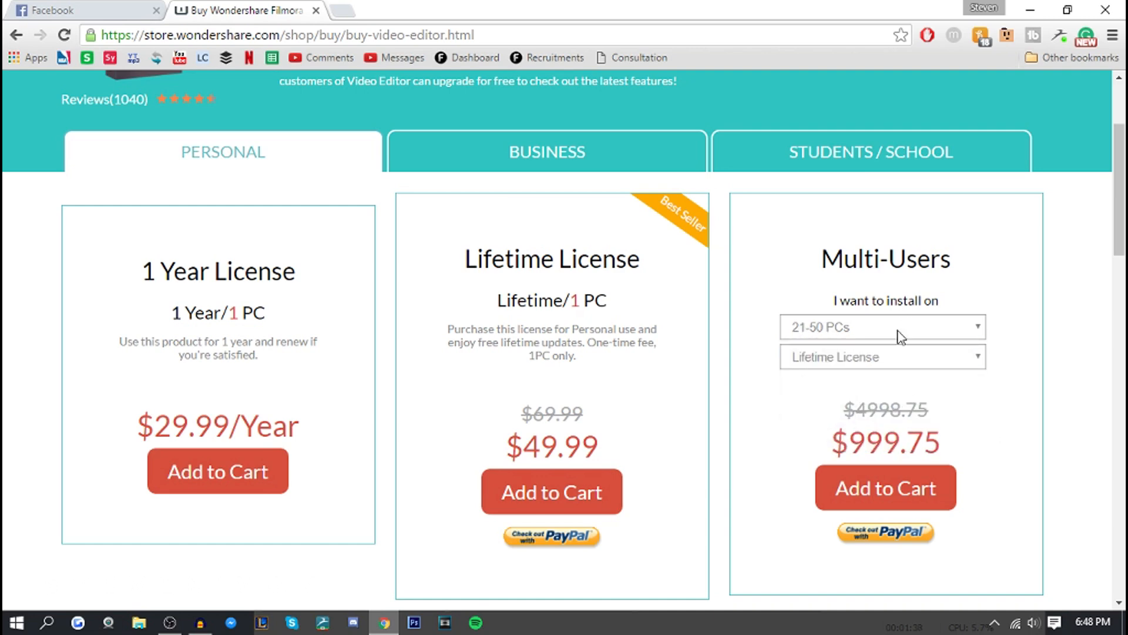
{"action": "left_click", "coordinate": [821, 329]}
{"action": "left_click", "coordinate": [821, 329]}
View the Business and Students / School purchase options, ending back on the Personal plans.
{"action": "left_click", "coordinate": [629, 150]}
{"action": "left_click", "coordinate": [856, 165]}
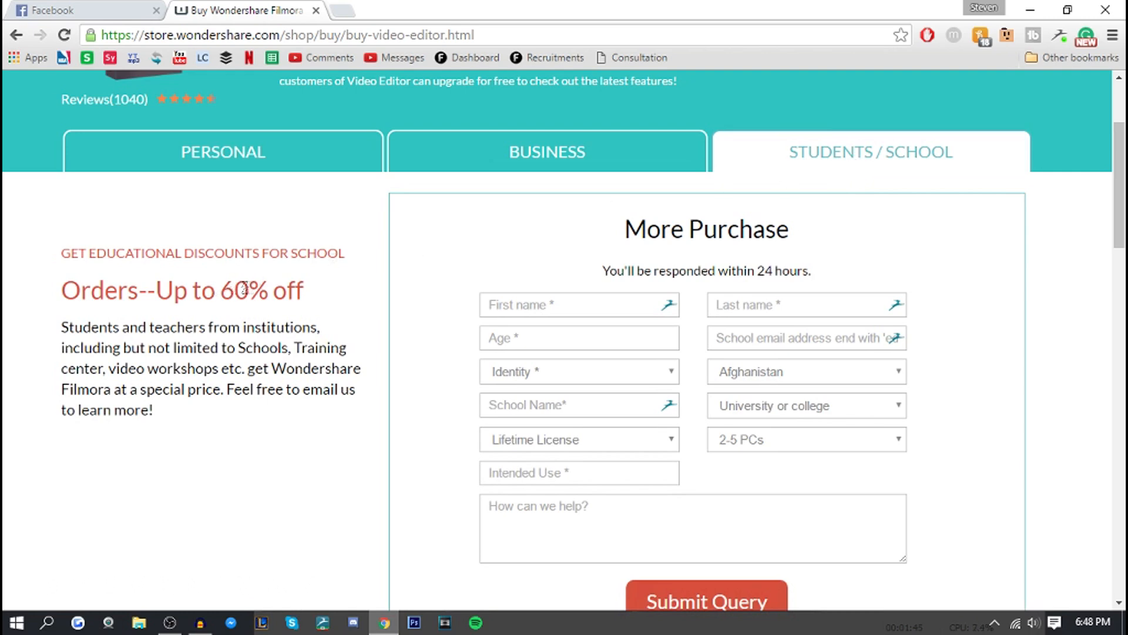
{"action": "left_click", "coordinate": [647, 152]}
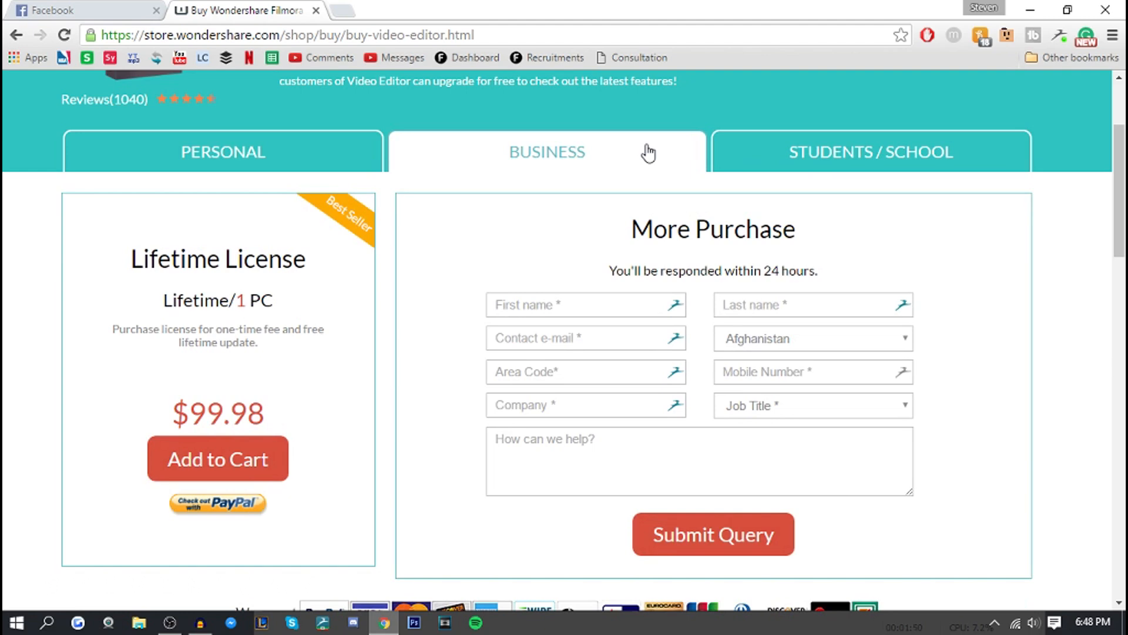
{"action": "left_click", "coordinate": [218, 154]}
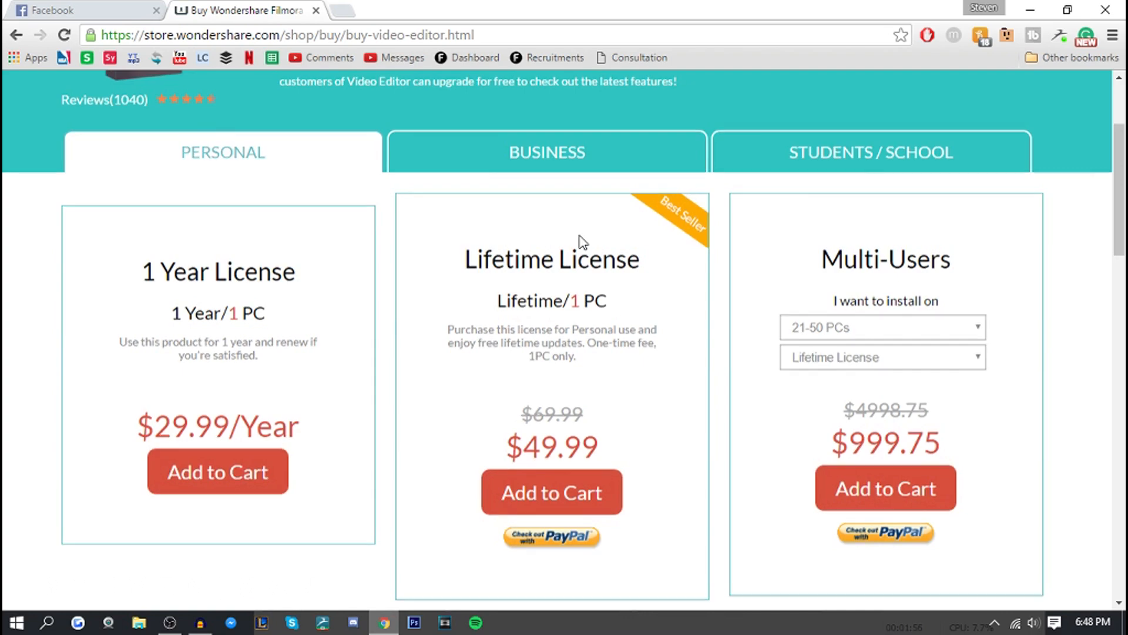
{"action": "scroll", "coordinate": [582, 241], "scroll_direction": "up", "scroll_amount": 3}
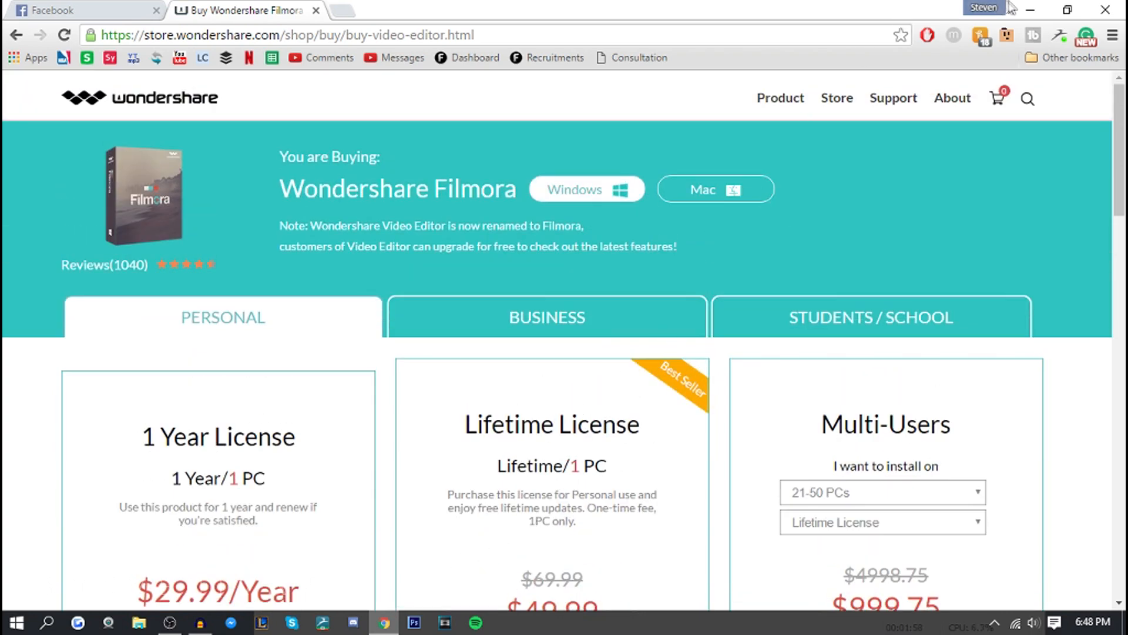
Switch from the browser to Filmora and start a new 16:9 movie in Full Feature Mode, dismissing the Message Center.
{"action": "left_click", "coordinate": [1030, 10]}
{"action": "left_click", "coordinate": [1027, 8]}
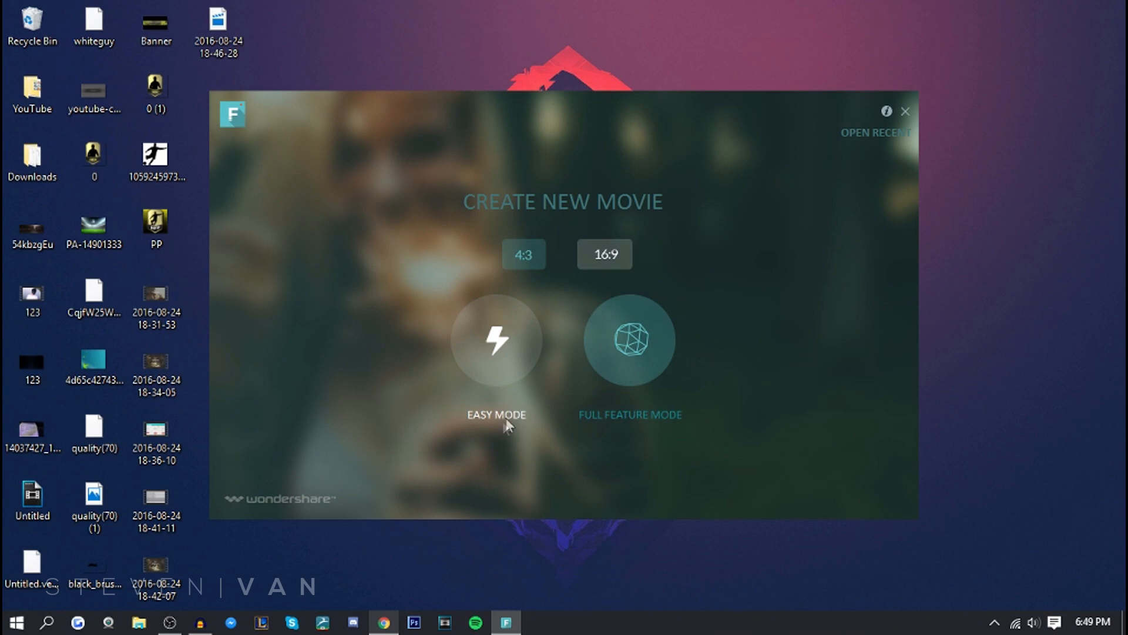
{"action": "left_click", "coordinate": [679, 414]}
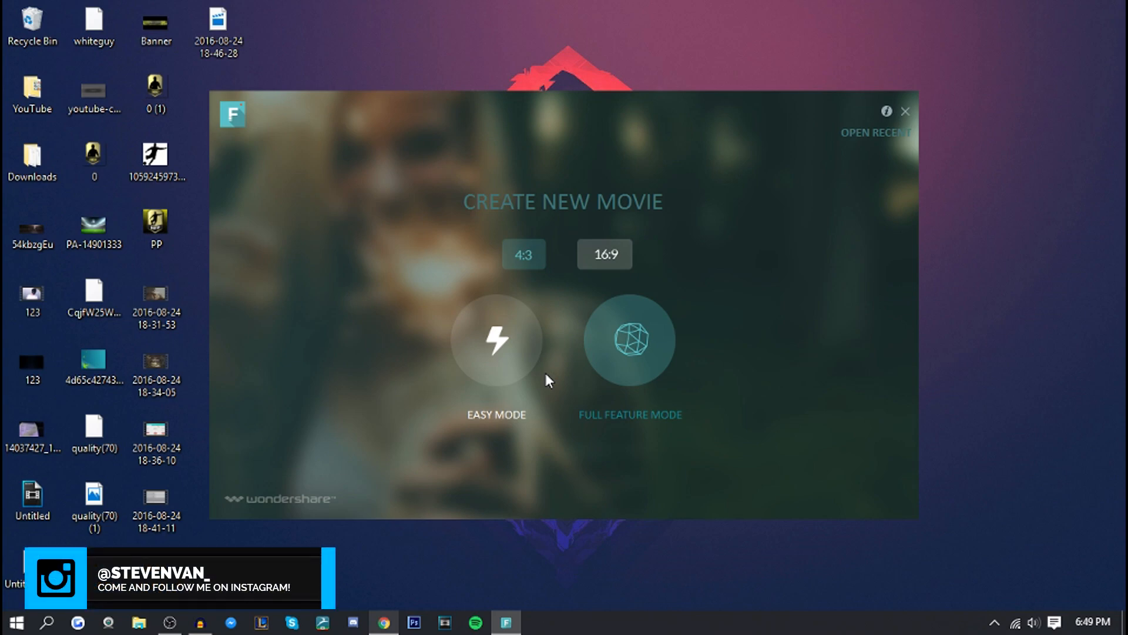
{"action": "left_click", "coordinate": [611, 338]}
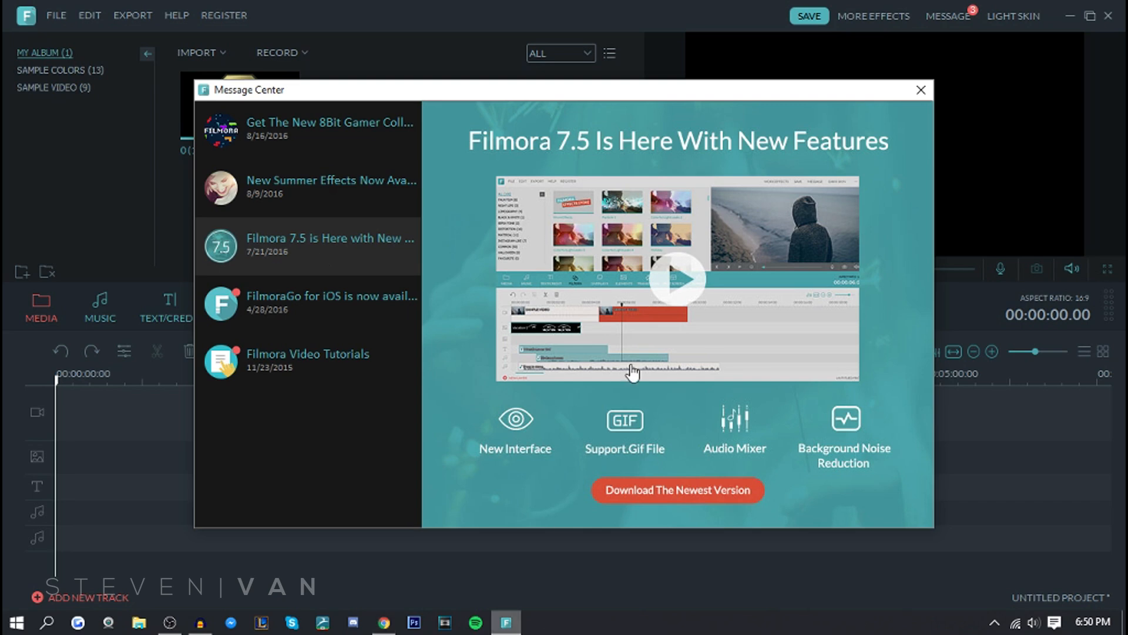
{"action": "left_click", "coordinate": [921, 91]}
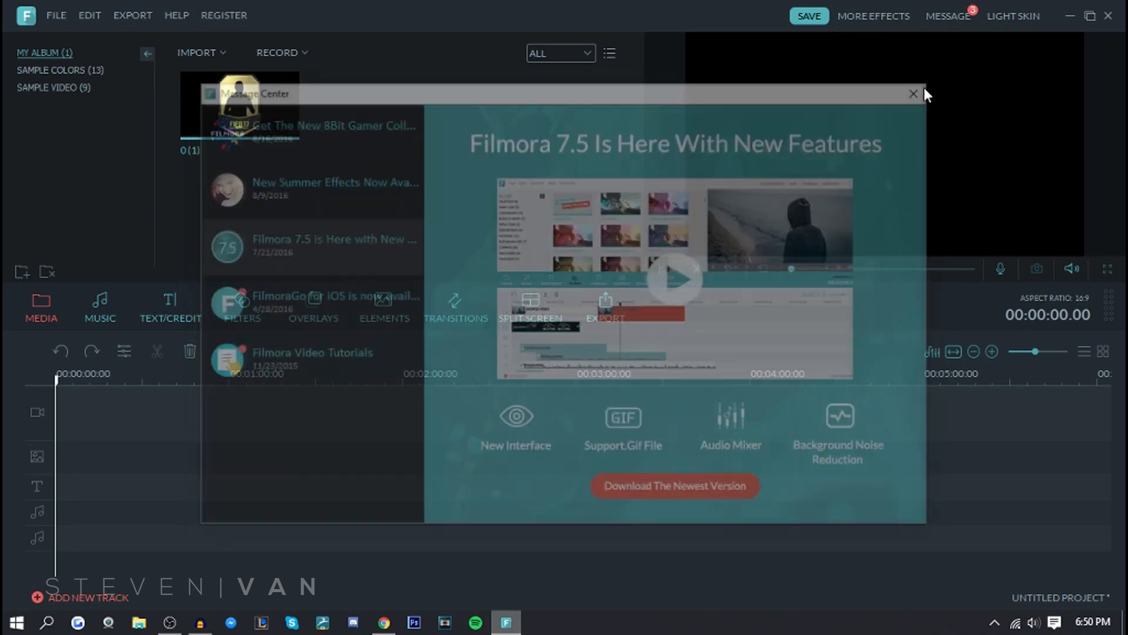
Review the media import options and browse the Sample Colors and Sample Video collections.
{"action": "left_click", "coordinate": [213, 52]}
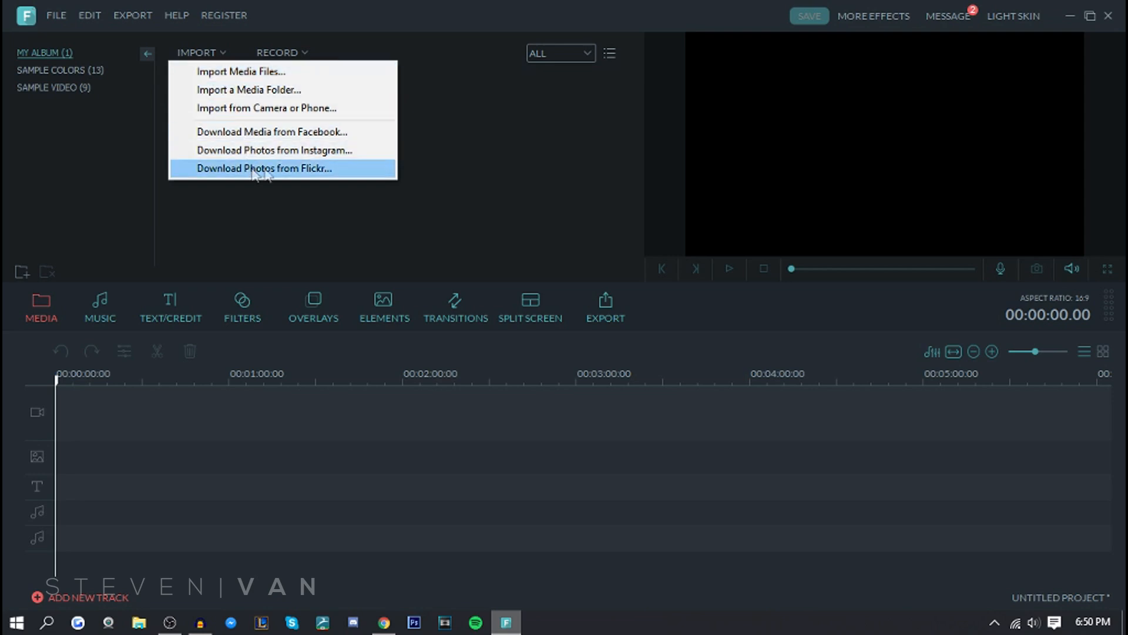
{"action": "left_click", "coordinate": [454, 135]}
{"action": "left_click", "coordinate": [86, 69]}
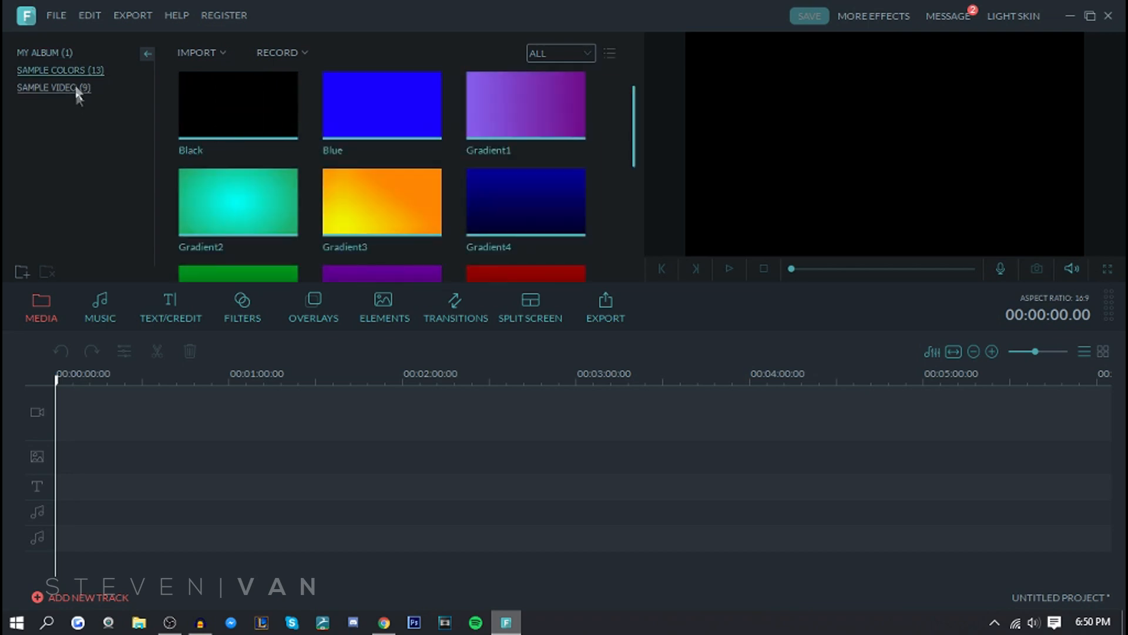
{"action": "scroll", "coordinate": [407, 125], "scroll_direction": "down", "scroll_amount": 5}
{"action": "scroll", "coordinate": [385, 168], "scroll_direction": "up", "scroll_amount": 5}
{"action": "left_click", "coordinate": [40, 85]}
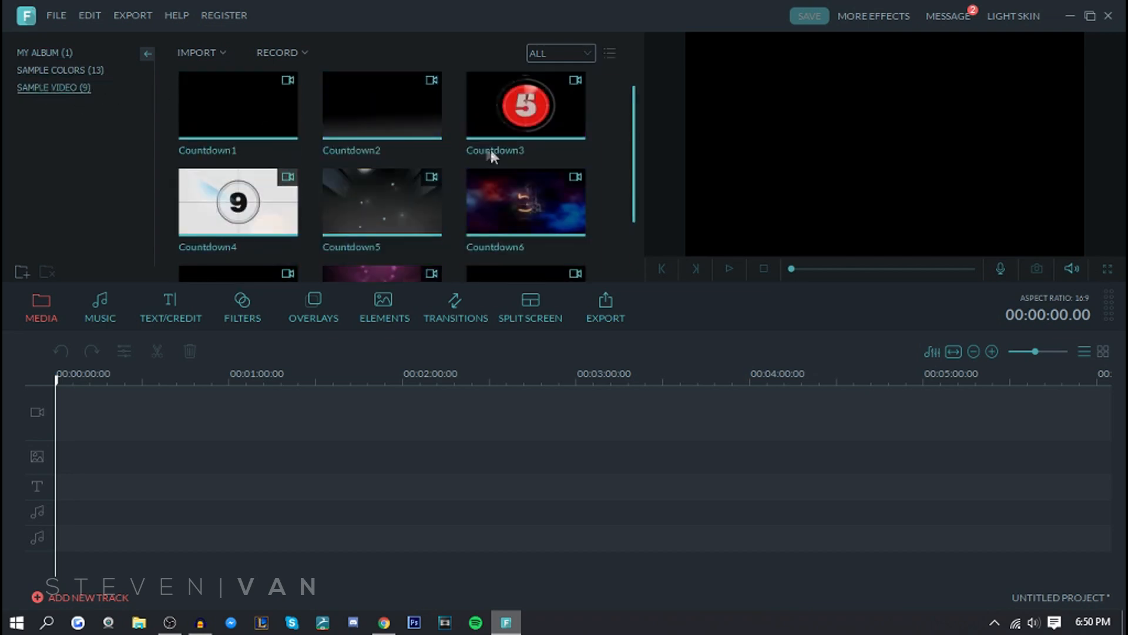
{"action": "scroll", "coordinate": [494, 176], "scroll_direction": "down", "scroll_amount": 2}
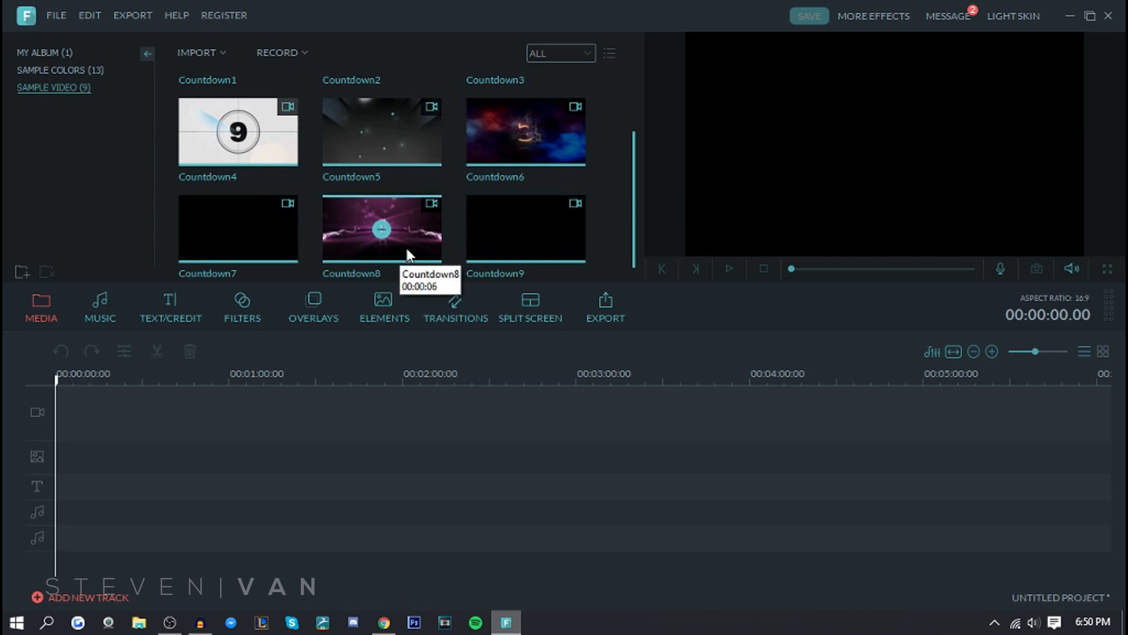
{"action": "scroll", "coordinate": [407, 248], "scroll_direction": "up", "scroll_amount": 2}
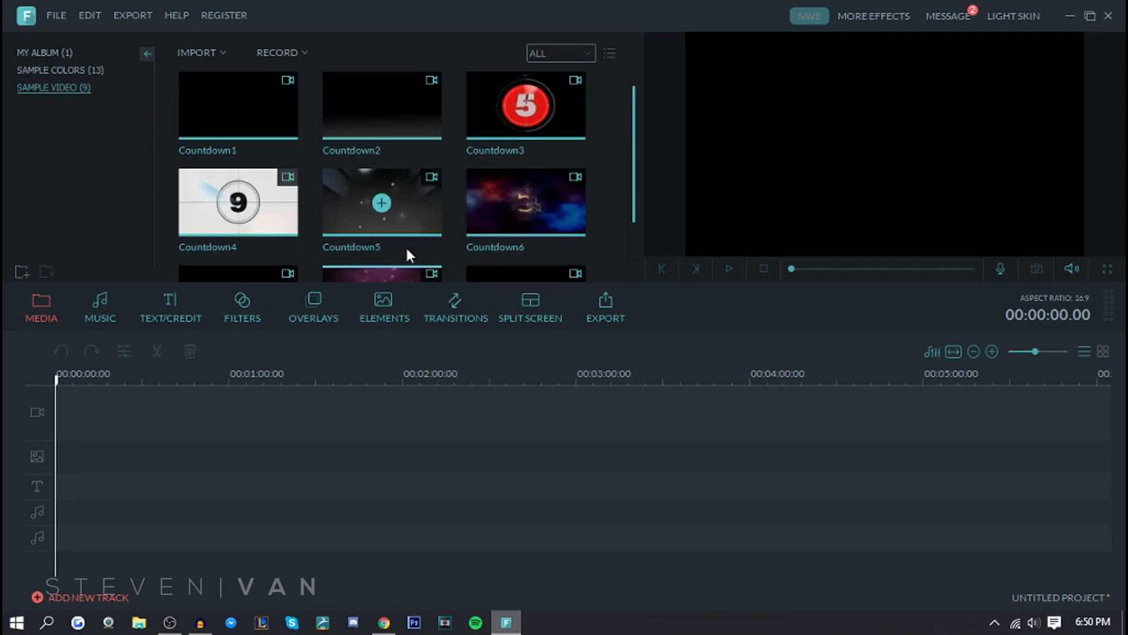
Import the PP image from the Desktop folder into My Album.
{"action": "left_click", "coordinate": [69, 53]}
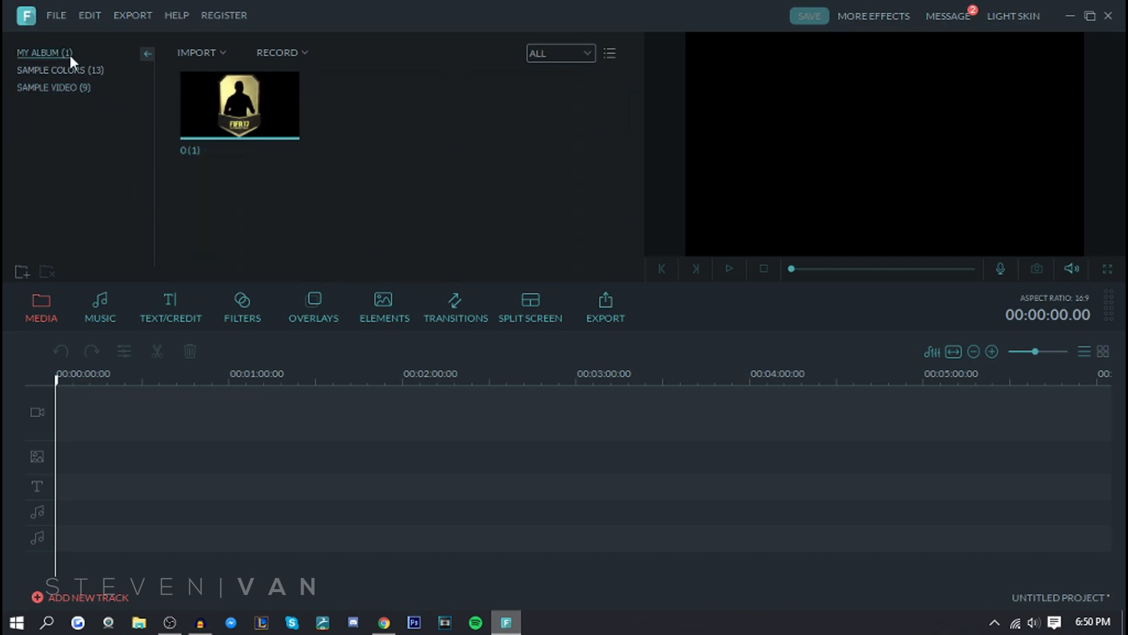
{"action": "left_click", "coordinate": [180, 52]}
{"action": "left_click", "coordinate": [235, 70]}
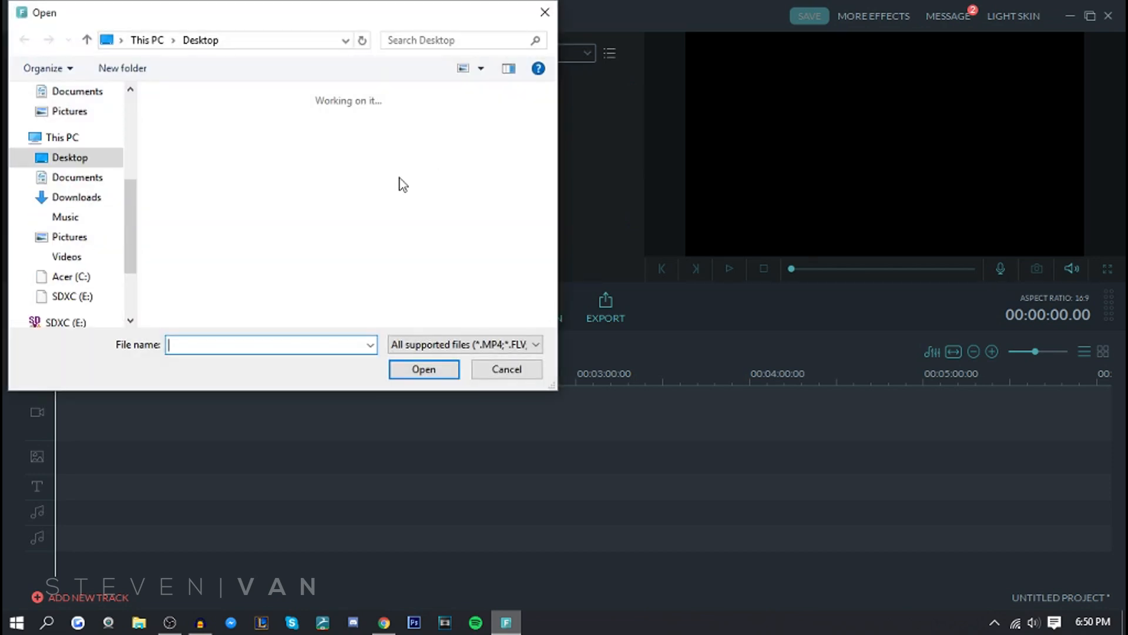
{"action": "scroll", "coordinate": [323, 216], "scroll_direction": "down", "scroll_amount": 4}
{"action": "scroll", "coordinate": [424, 224], "scroll_direction": "up", "scroll_amount": 2}
{"action": "scroll", "coordinate": [424, 227], "scroll_direction": "down", "scroll_amount": 3}
{"action": "scroll", "coordinate": [430, 226], "scroll_direction": "down", "scroll_amount": 3}
{"action": "scroll", "coordinate": [428, 226], "scroll_direction": "up", "scroll_amount": 2}
{"action": "left_click", "coordinate": [452, 186]}
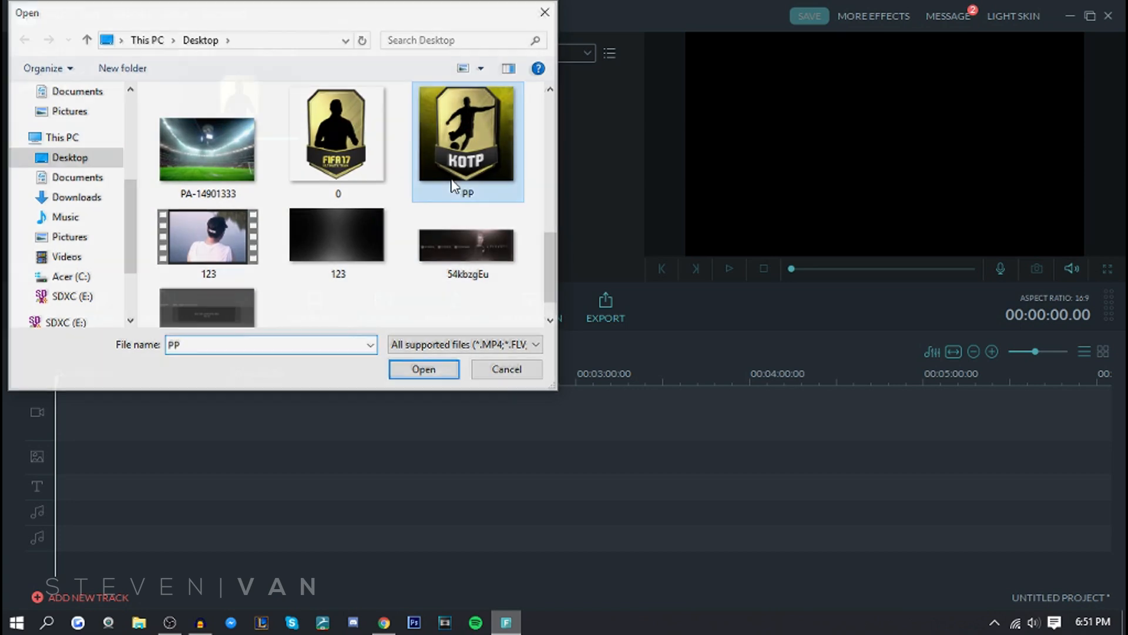
{"action": "double_click", "coordinate": [452, 186]}
Add the PP image to the video track three times, as consecutive clips.
{"action": "mouse_move", "coordinate": [402, 89]}
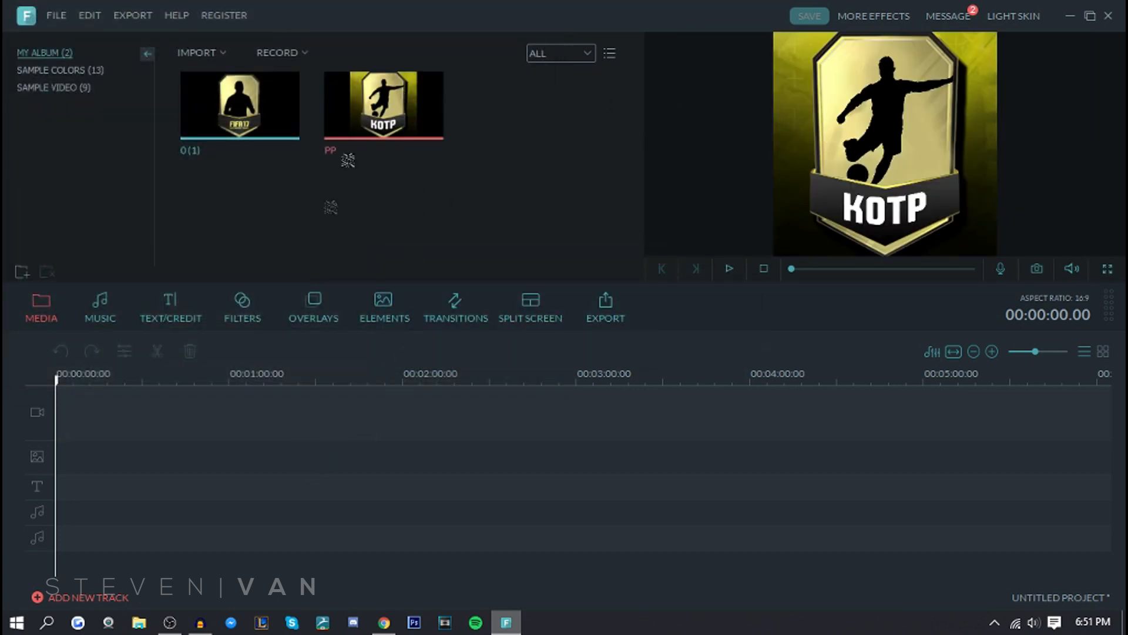
{"action": "mouse_move", "coordinate": [413, 122]}
{"action": "left_click", "coordinate": [380, 108]}
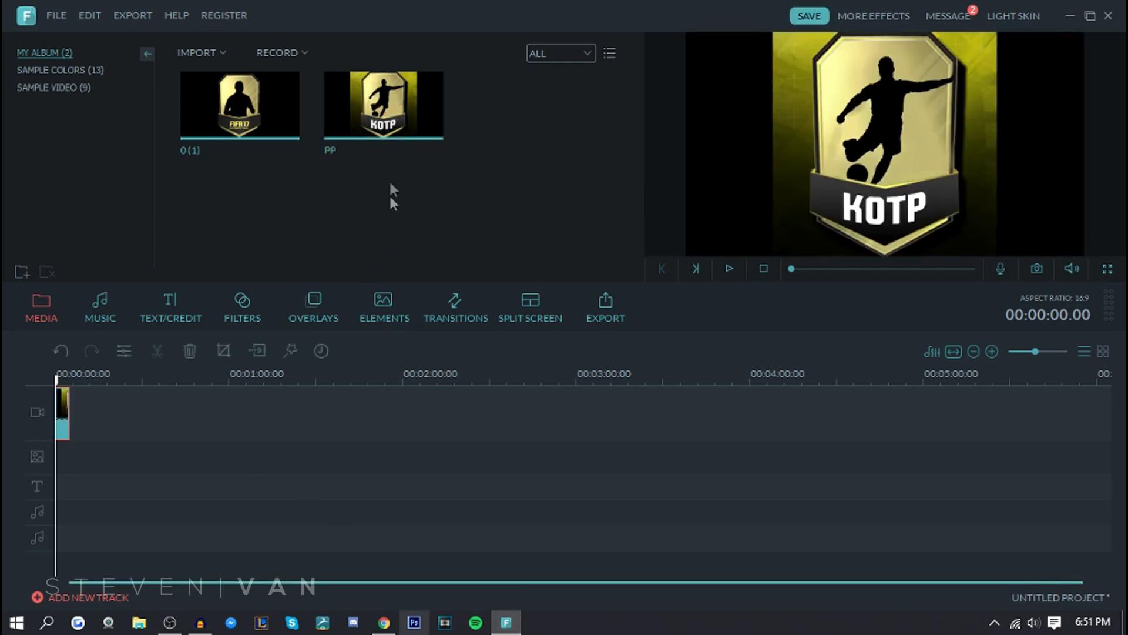
{"action": "right_click", "coordinate": [400, 104]}
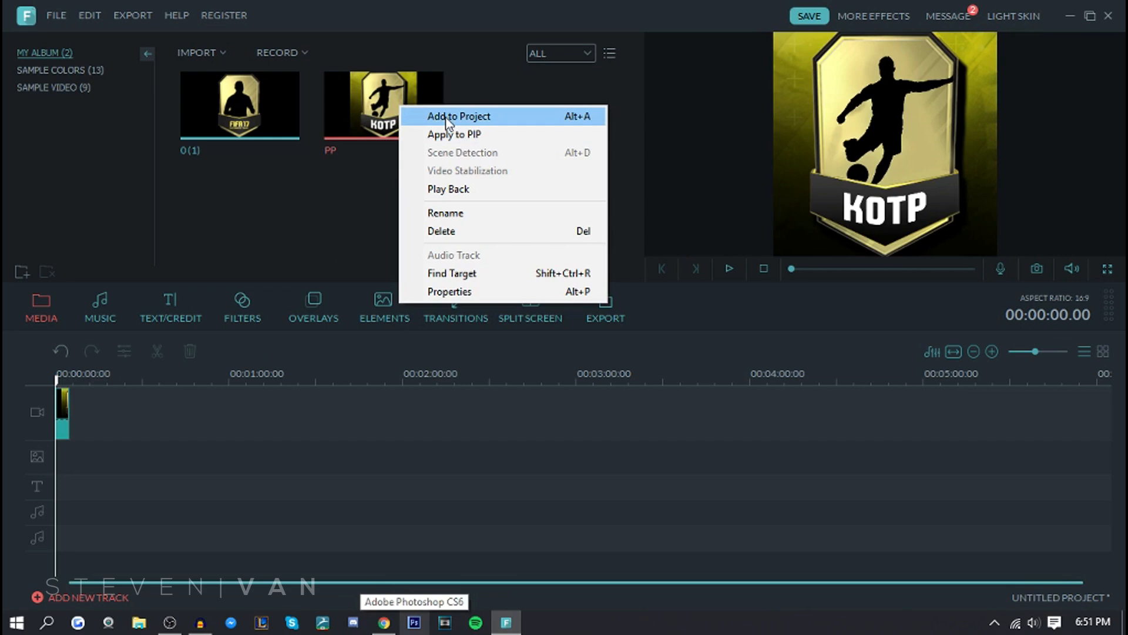
{"action": "left_click", "coordinate": [448, 117]}
{"action": "left_click", "coordinate": [383, 106]}
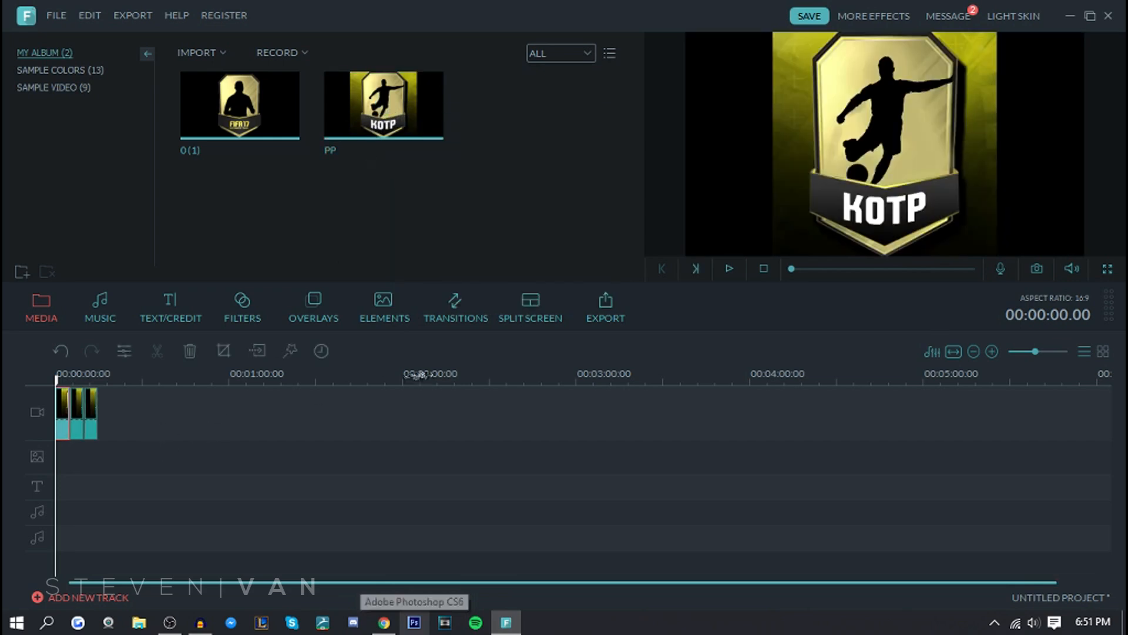
Examine the three PP clips at different timeline scales, moving the playhead through them to 00:00:05.24.
{"action": "mouse_move", "coordinate": [1038, 352]}
{"action": "left_mouse_down"}
{"action": "mouse_move", "coordinate": [1021, 352]}
{"action": "mouse_move", "coordinate": [1051, 350]}
{"action": "left_mouse_up"}
{"action": "left_click_drag", "start_coordinate": [999, 381], "coordinate": [901, 369]}
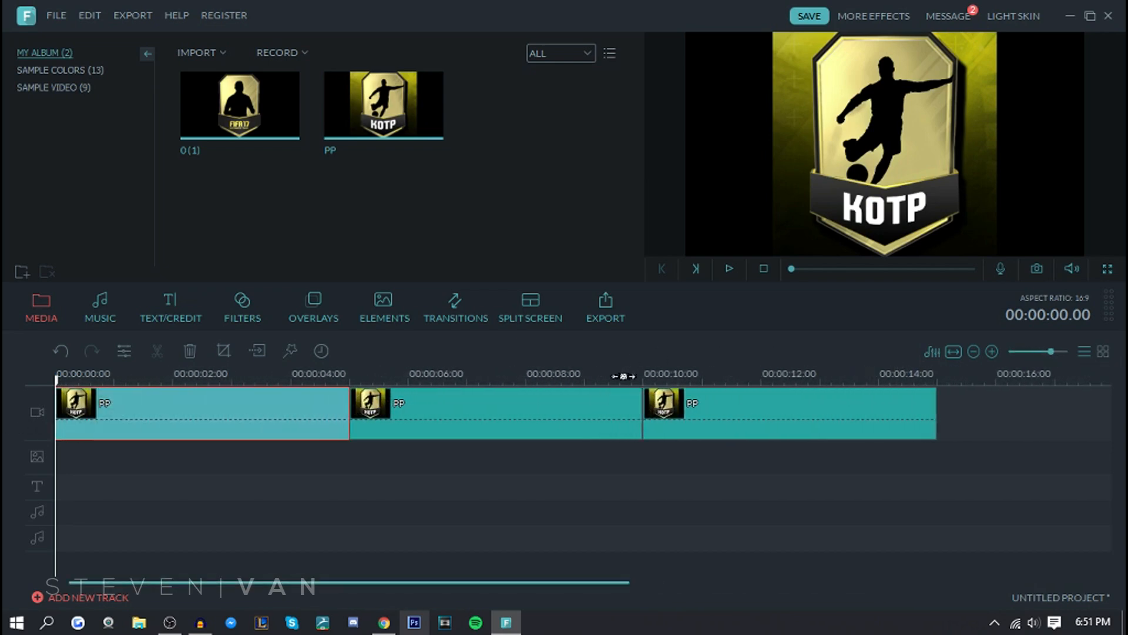
{"action": "left_click_drag", "start_coordinate": [623, 376], "coordinate": [1006, 403]}
{"action": "left_click", "coordinate": [145, 386]}
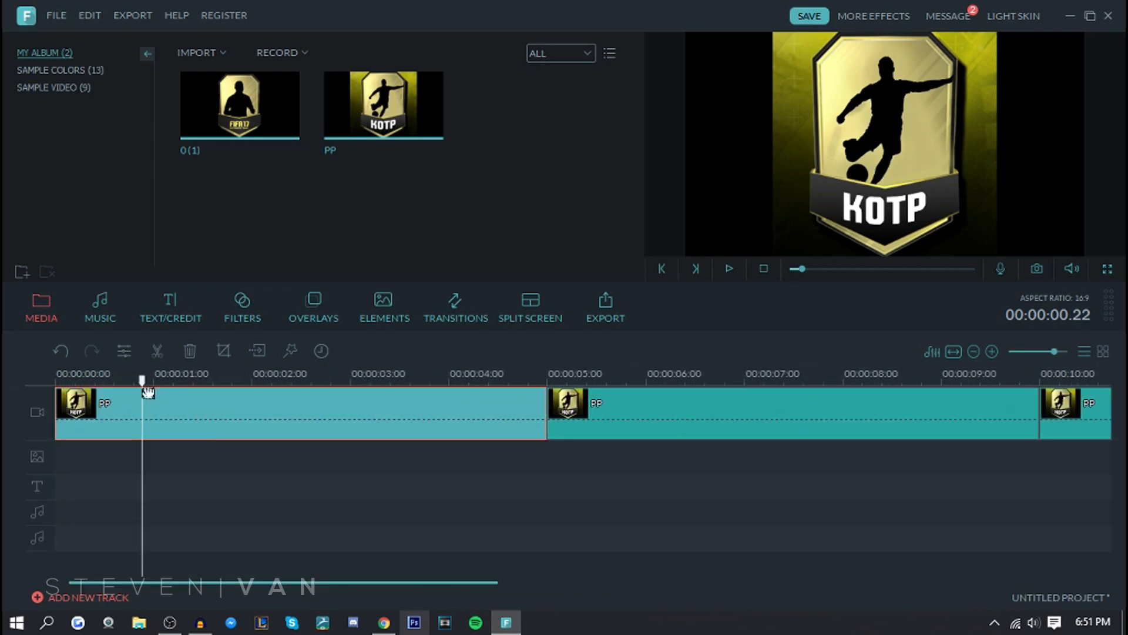
{"action": "left_click", "coordinate": [276, 374]}
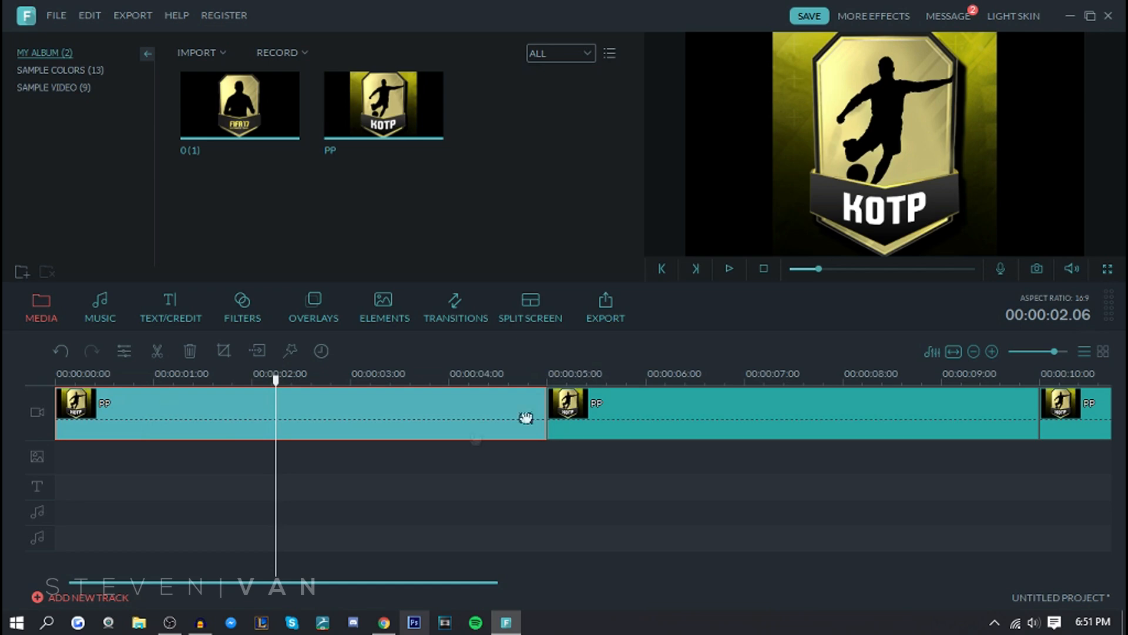
{"action": "left_click", "coordinate": [347, 503]}
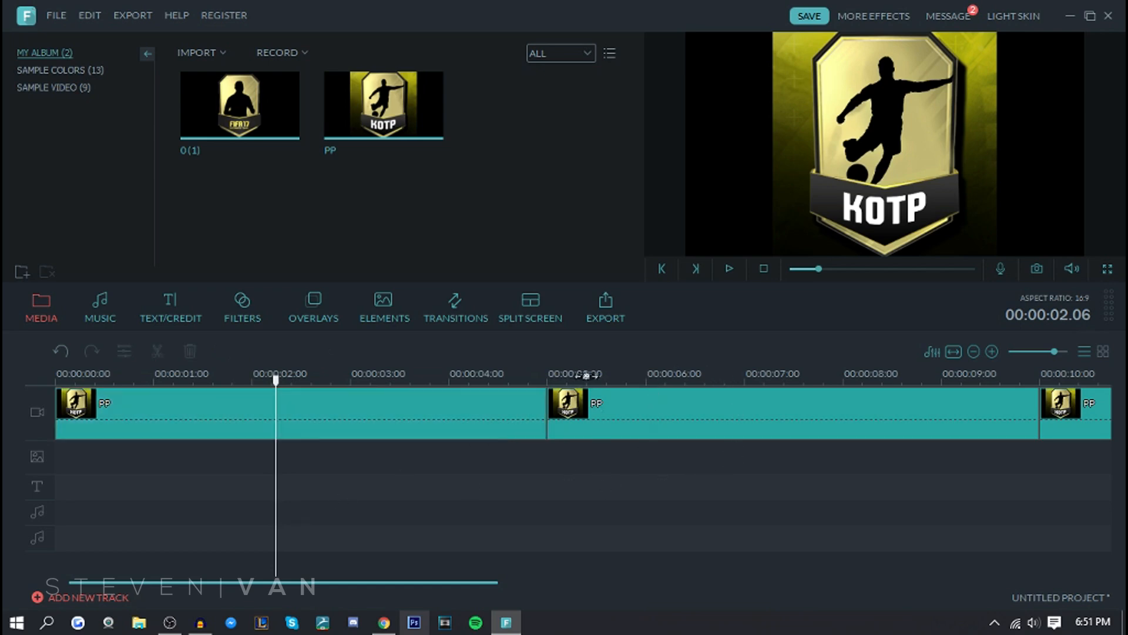
{"action": "left_click_drag", "start_coordinate": [594, 372], "coordinate": [428, 378]}
{"action": "left_click", "coordinate": [735, 373]}
{"action": "left_click", "coordinate": [885, 377]}
{"action": "left_click", "coordinate": [441, 377]}
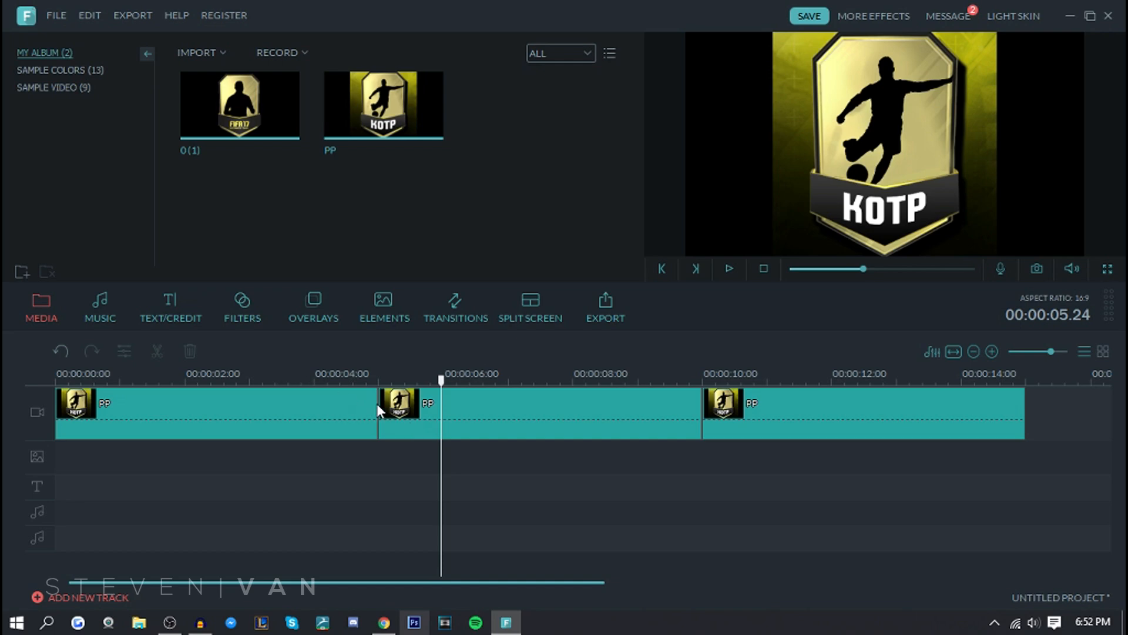
Try several lengths for the middle PP clip by moving its end edge, finally trimming it to end at 00:00:05.01.
{"action": "left_click_drag", "start_coordinate": [381, 404], "coordinate": [477, 422]}
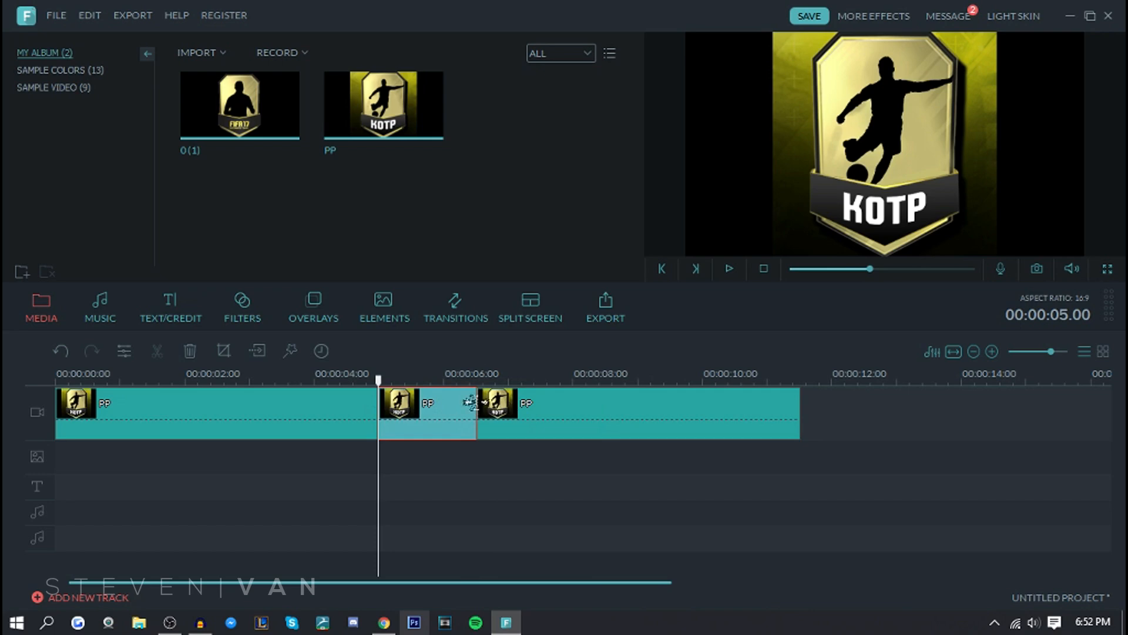
{"action": "left_click_drag", "start_coordinate": [473, 403], "coordinate": [666, 402]}
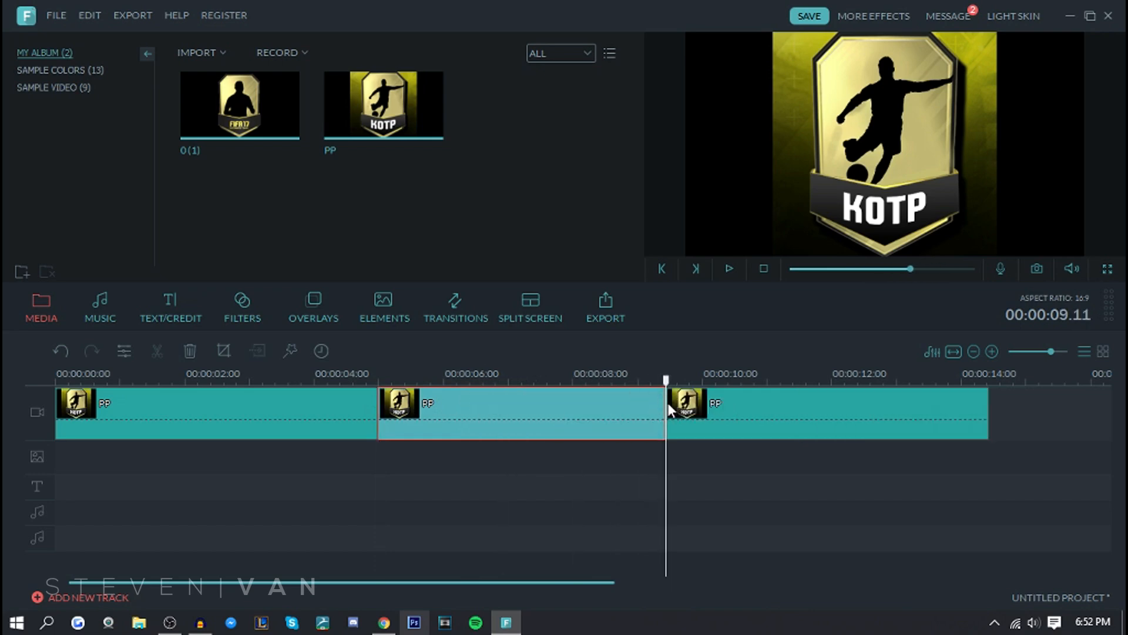
{"action": "left_click_drag", "start_coordinate": [665, 403], "coordinate": [899, 403]}
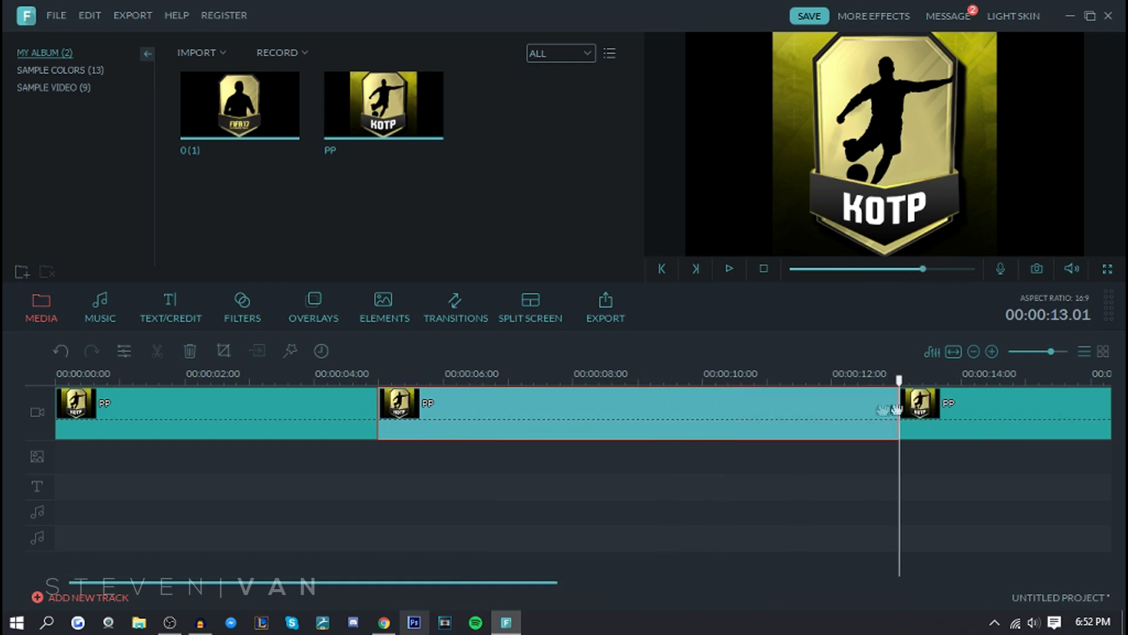
{"action": "left_click", "coordinate": [382, 405]}
{"action": "key", "text": "Delete"}
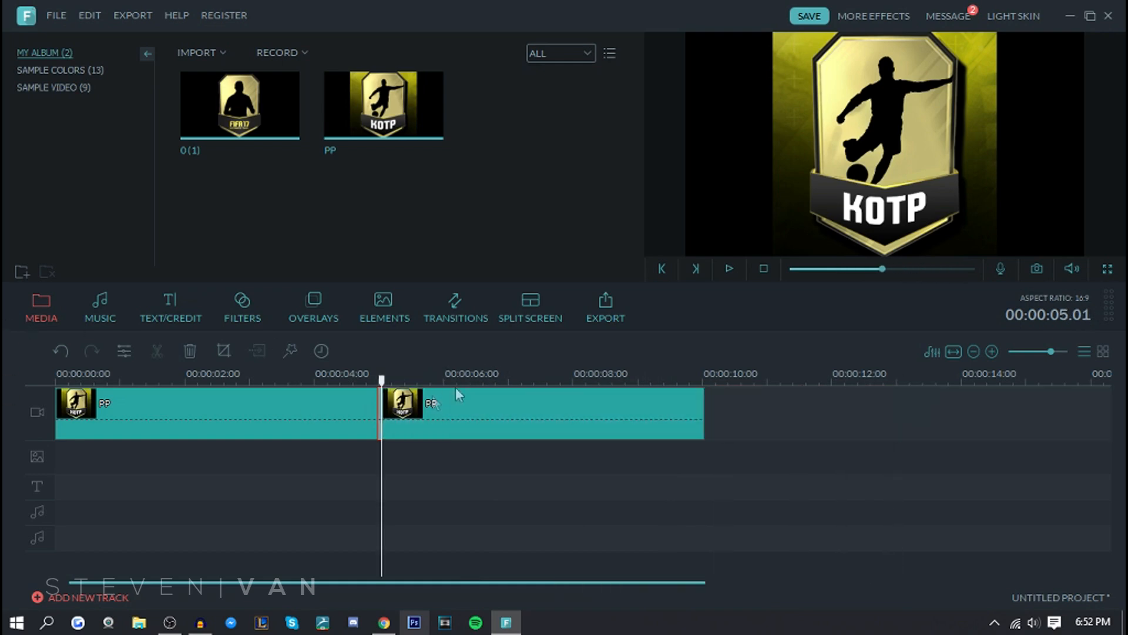
Trim the end of the second PP clip to 00:00:07.05.
{"action": "left_click", "coordinate": [386, 401]}
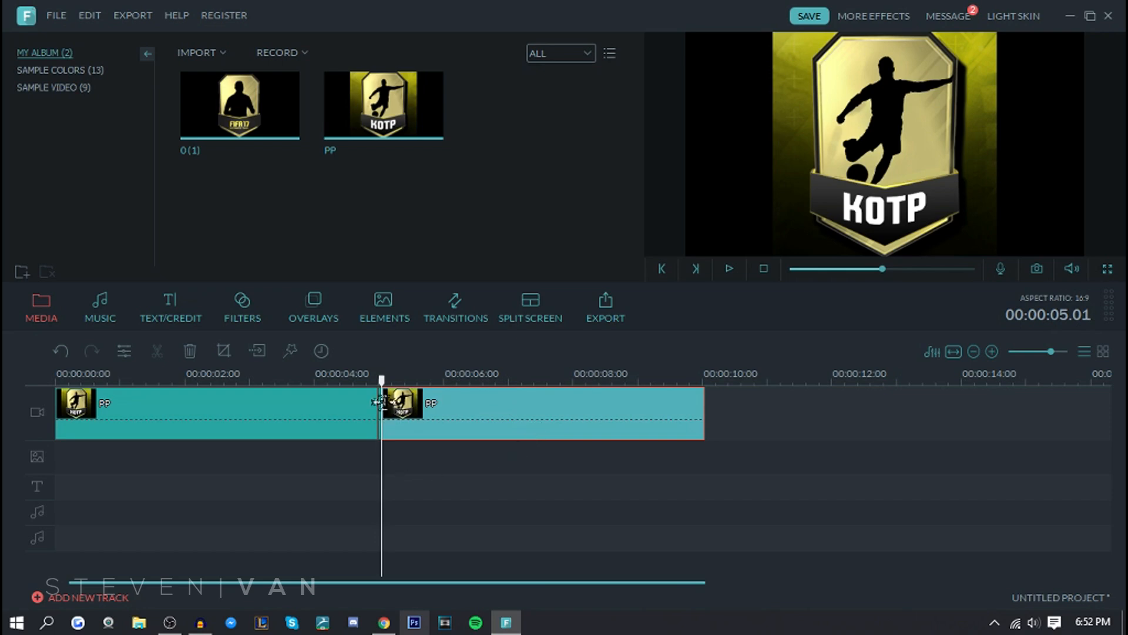
{"action": "left_click_drag", "start_coordinate": [704, 405], "coordinate": [521, 405]}
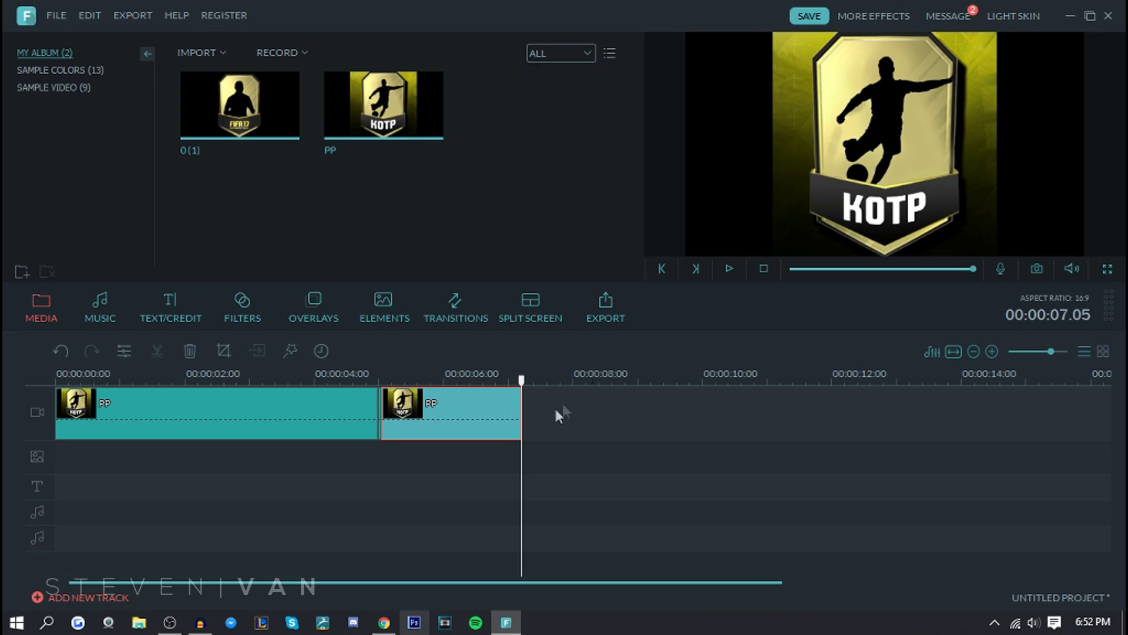
Try manually cropping the first PP clip by lowering the crop frame's upper edge, closing the crop settings without applying them.
{"action": "left_click", "coordinate": [234, 417]}
{"action": "right_click", "coordinate": [235, 417]}
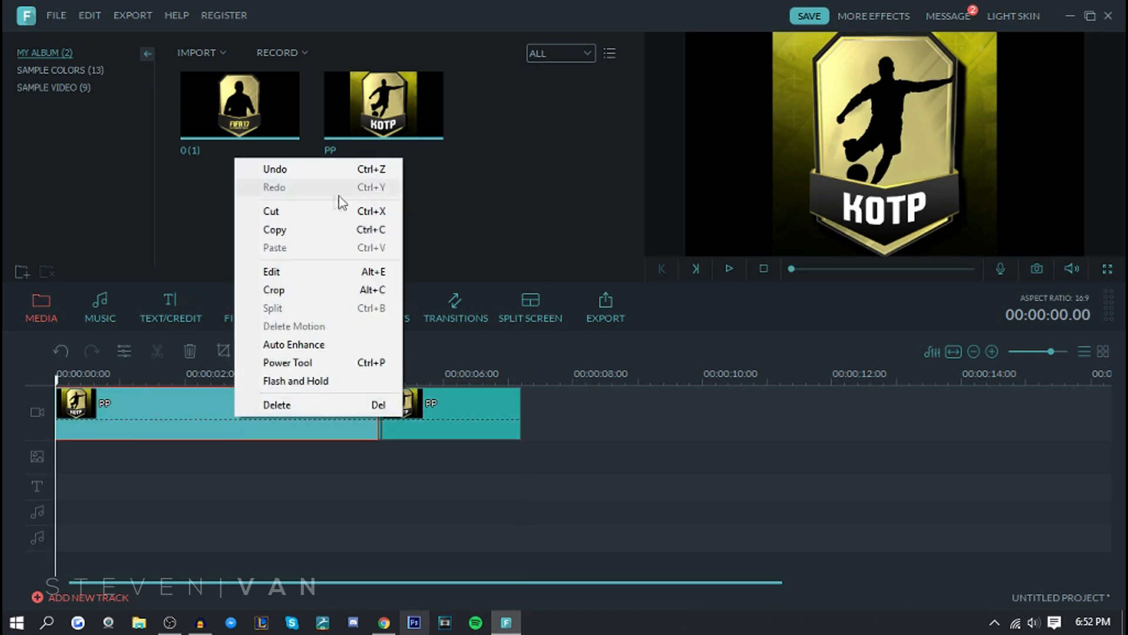
{"action": "left_click", "coordinate": [196, 379]}
{"action": "left_click", "coordinate": [198, 399]}
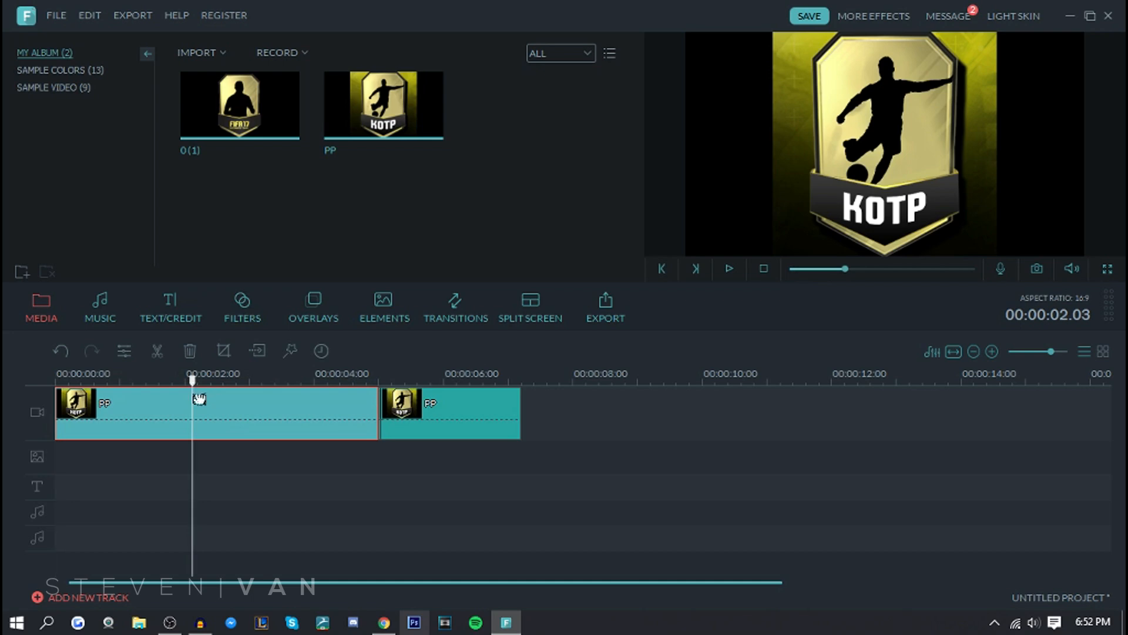
{"action": "right_click", "coordinate": [198, 399]}
{"action": "left_click", "coordinate": [310, 269]}
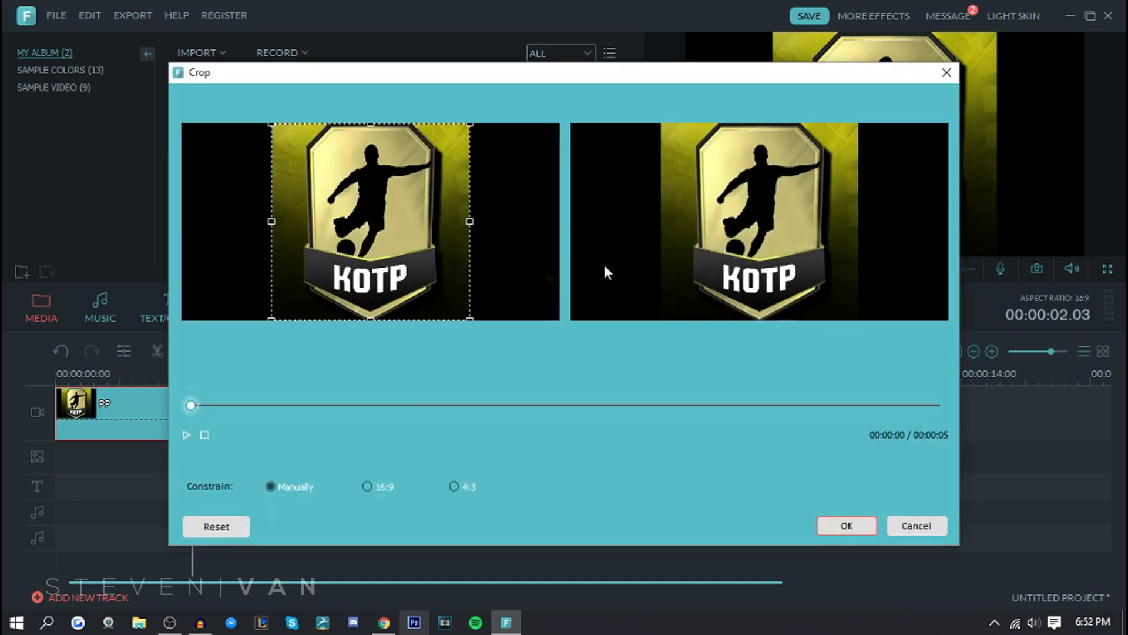
{"action": "mouse_move", "coordinate": [371, 320]}
{"action": "left_mouse_down"}
{"action": "mouse_move", "coordinate": [369, 241]}
{"action": "mouse_move", "coordinate": [365, 339]}
{"action": "mouse_move", "coordinate": [355, 170]}
{"action": "mouse_move", "coordinate": [356, 311]}
{"action": "left_mouse_up"}
{"action": "left_click_drag", "start_coordinate": [353, 207], "coordinate": [355, 229]}
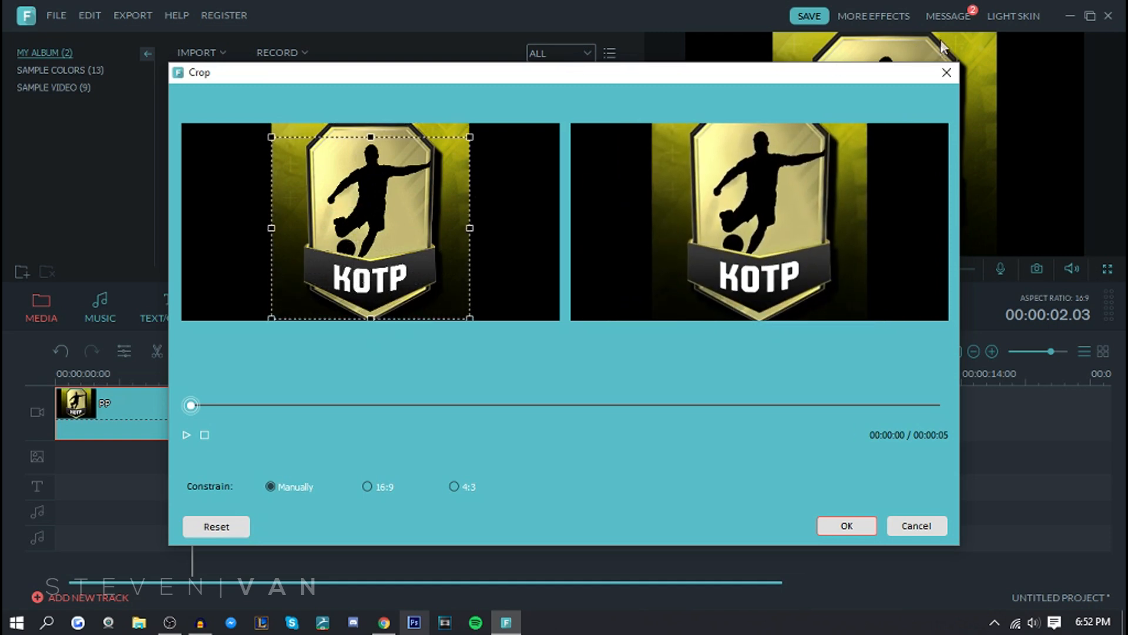
{"action": "left_click", "coordinate": [947, 72]}
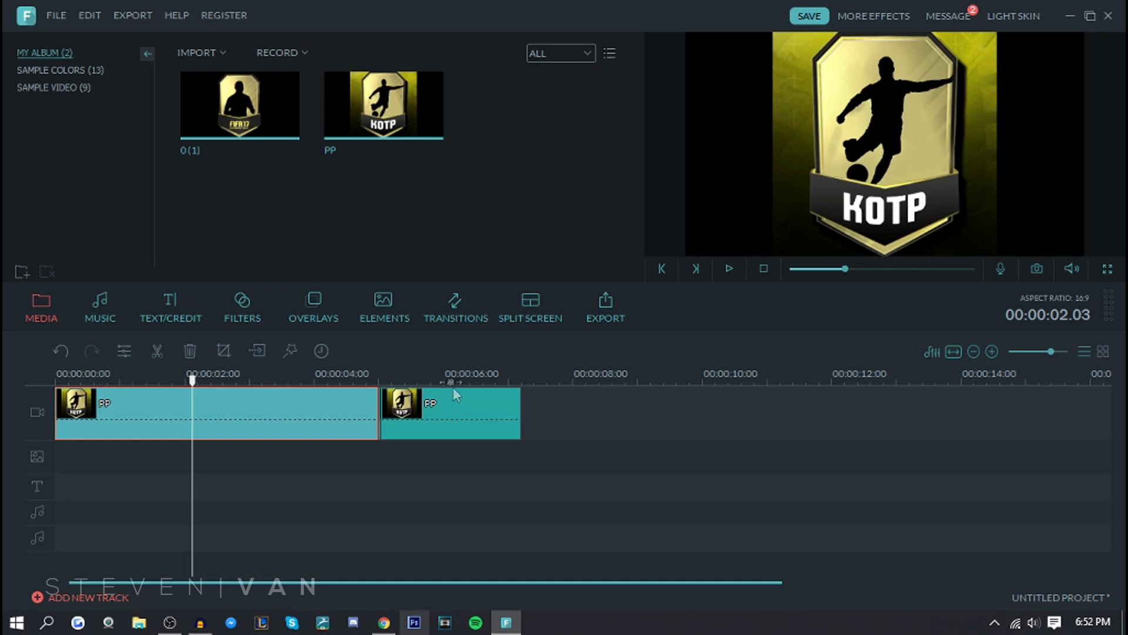
Examine the music library's categories, including Sound Effect, Halloween, Christmas, Electronic Rock, Tender & Sentimental and Young & Bright.
{"action": "left_click", "coordinate": [100, 301]}
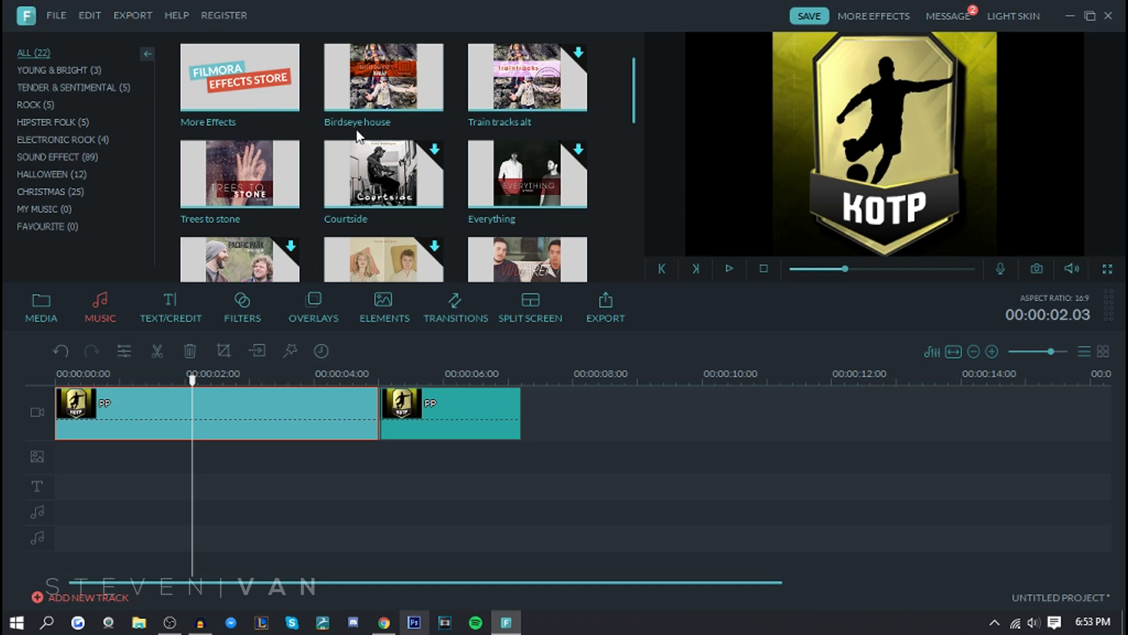
{"action": "left_click", "coordinate": [75, 87]}
{"action": "left_click", "coordinate": [86, 139]}
{"action": "left_click", "coordinate": [86, 156]}
{"action": "mouse_move", "coordinate": [272, 168]}
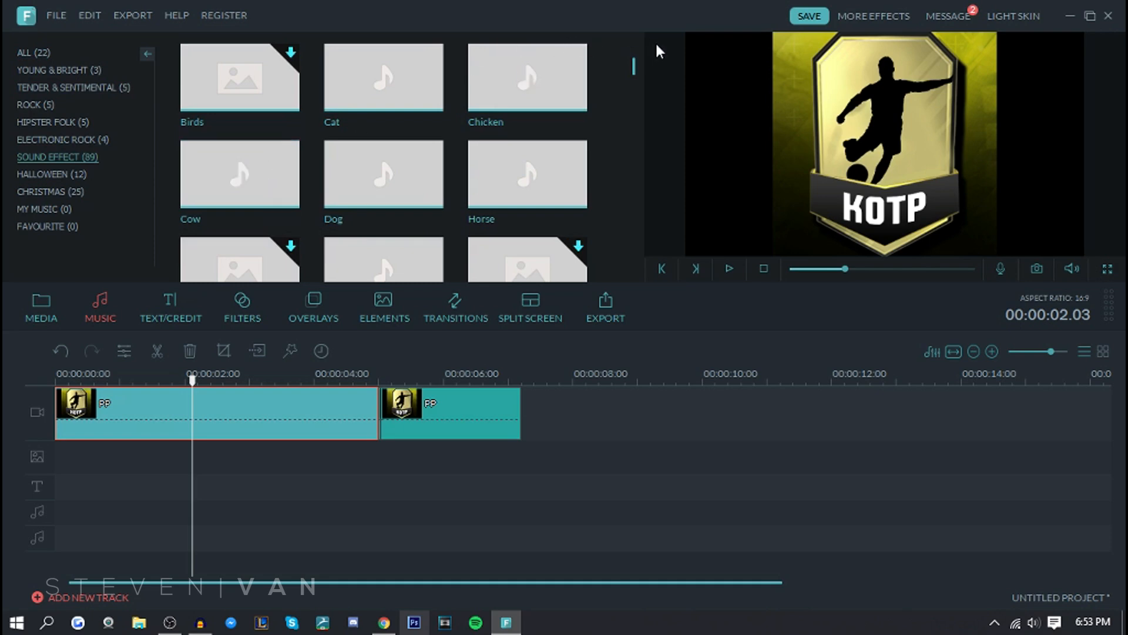
{"action": "scroll", "coordinate": [564, 107], "scroll_direction": "down", "scroll_amount": 5}
{"action": "scroll", "coordinate": [558, 123], "scroll_direction": "down", "scroll_amount": 3}
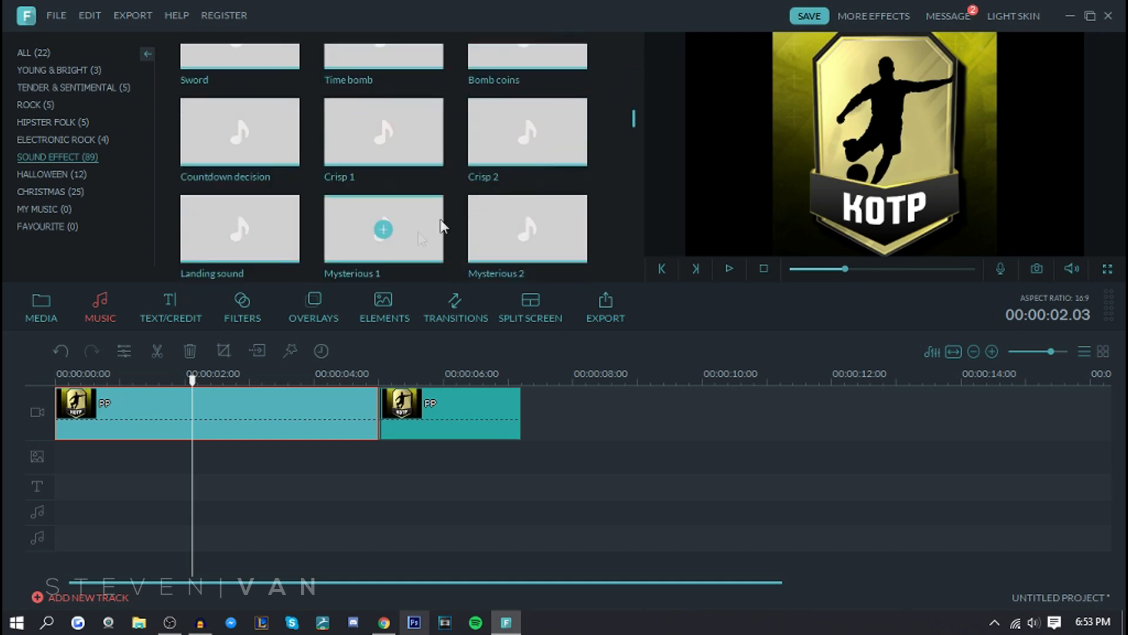
{"action": "left_click", "coordinate": [55, 191]}
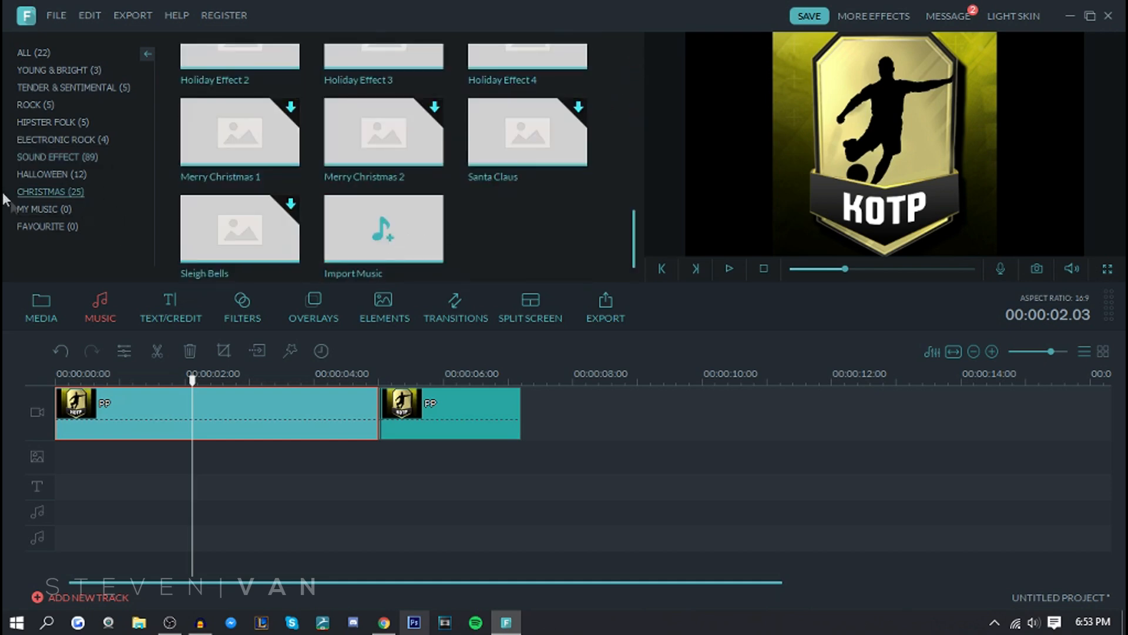
{"action": "left_click", "coordinate": [41, 175]}
{"action": "left_click", "coordinate": [73, 193]}
{"action": "left_click", "coordinate": [93, 139]}
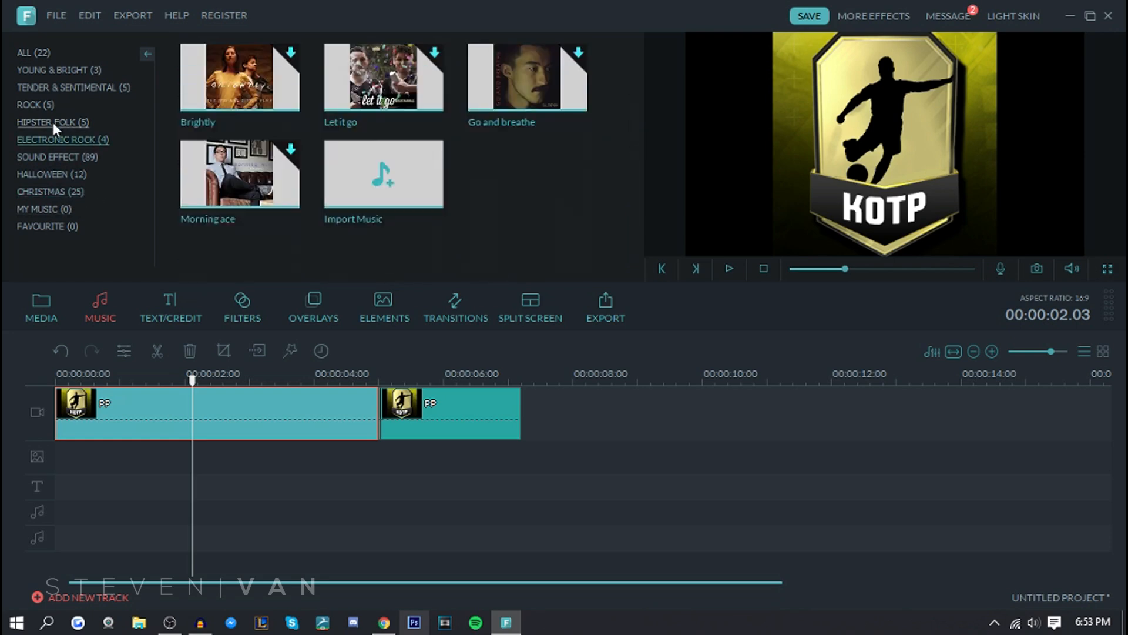
{"action": "left_click", "coordinate": [37, 88]}
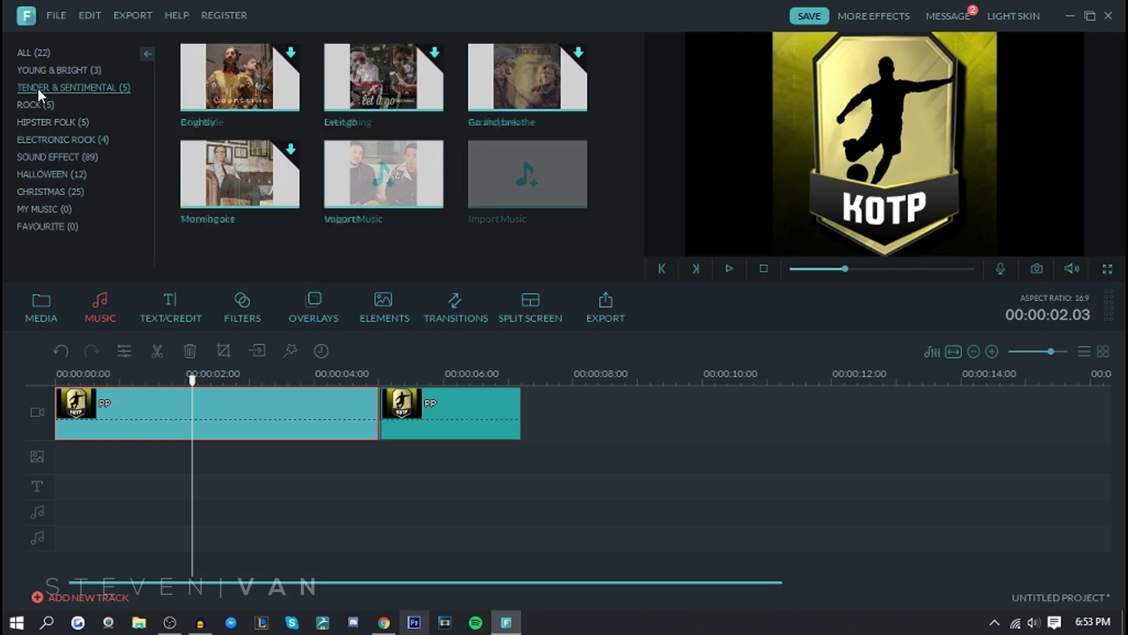
{"action": "left_click", "coordinate": [68, 69]}
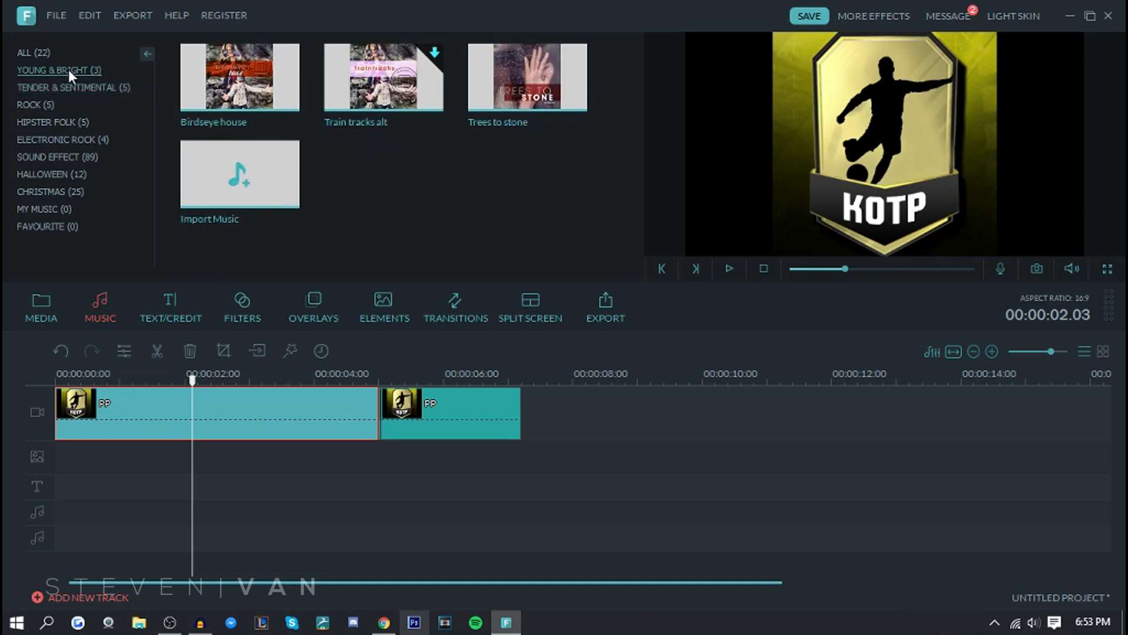
Add the Retro Badge Title to the text track, starting at 00:00:02.03.
{"action": "left_click", "coordinate": [183, 323]}
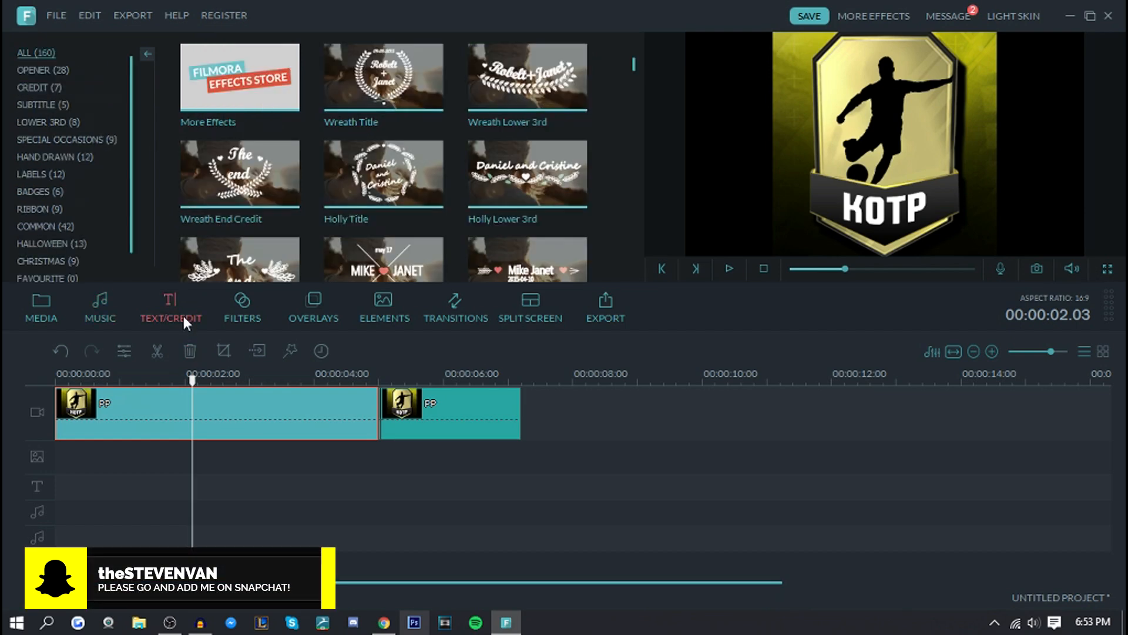
{"action": "scroll", "coordinate": [329, 160], "scroll_direction": "down", "scroll_amount": 5}
{"action": "scroll", "coordinate": [333, 161], "scroll_direction": "up", "scroll_amount": 5}
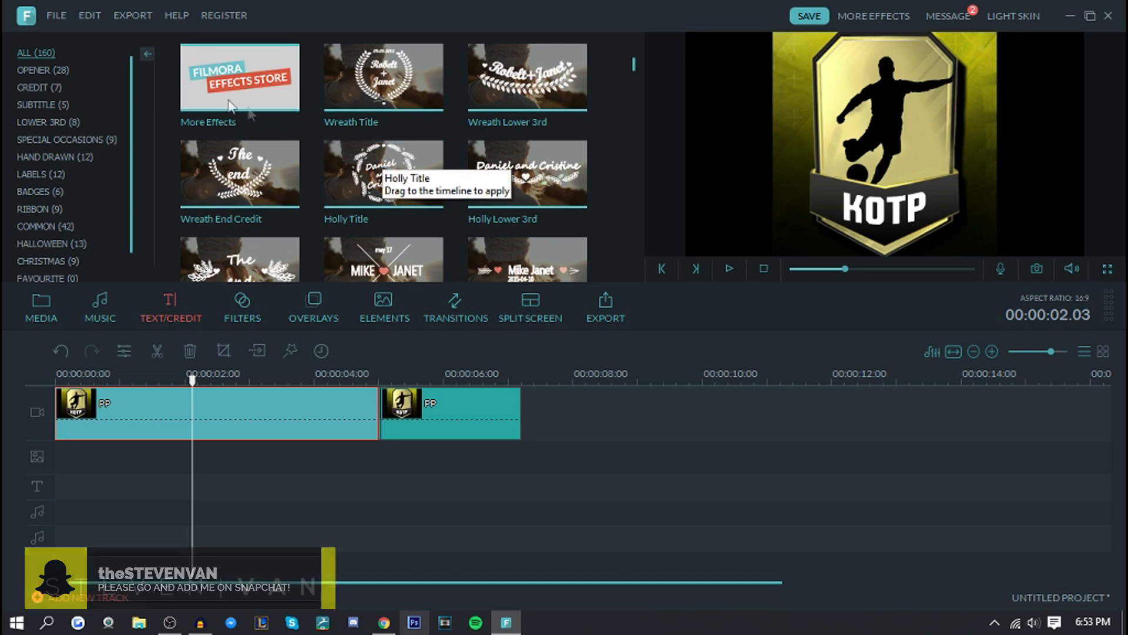
{"action": "scroll", "coordinate": [351, 152], "scroll_direction": "down", "scroll_amount": 4}
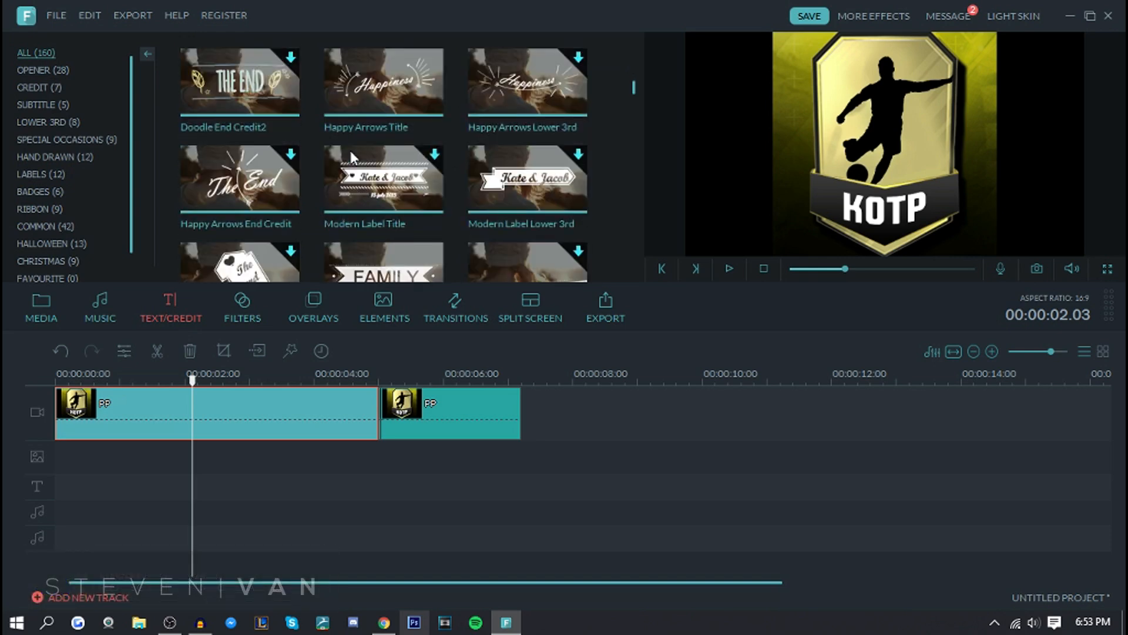
{"action": "scroll", "coordinate": [350, 151], "scroll_direction": "down", "scroll_amount": 2}
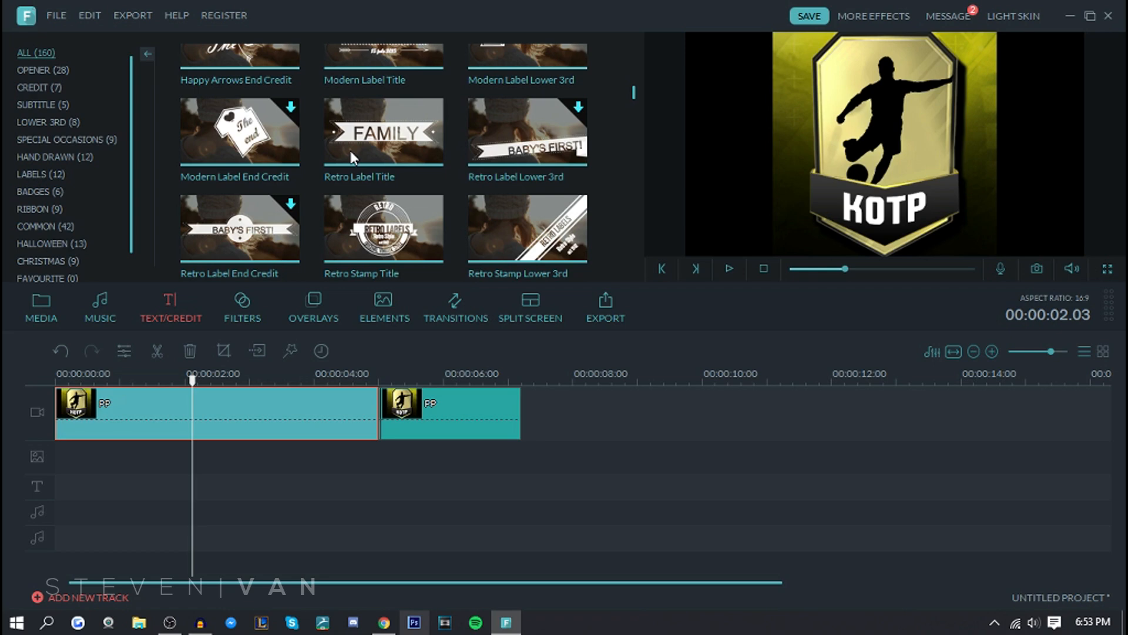
{"action": "scroll", "coordinate": [350, 150], "scroll_direction": "down", "scroll_amount": 4}
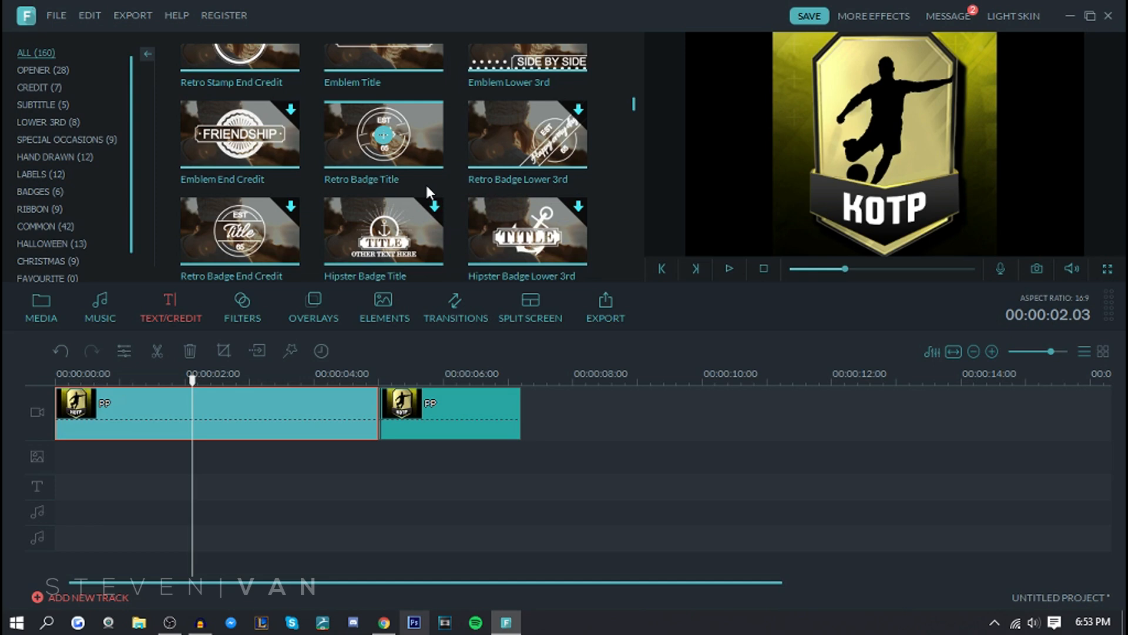
{"action": "left_click", "coordinate": [383, 136]}
{"action": "left_click_drag", "start_coordinate": [383, 141], "coordinate": [271, 482]}
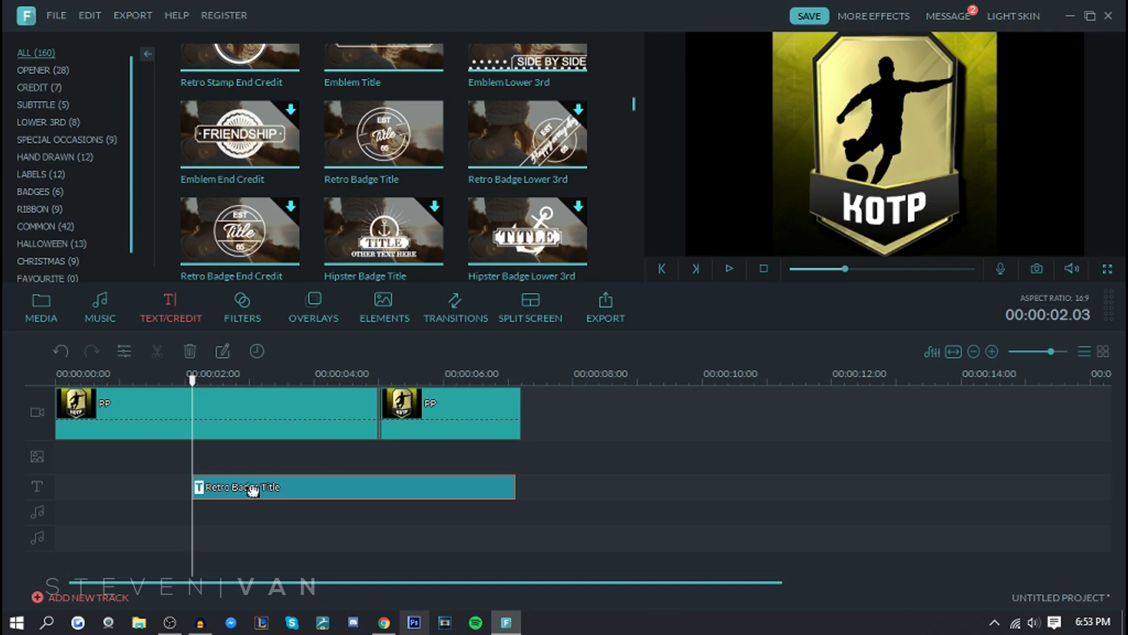
Preview the Retro Badge Title over the PP clips, dismissing the performance notice and replaying it from 00:00:02.06.
{"action": "left_click", "coordinate": [727, 270]}
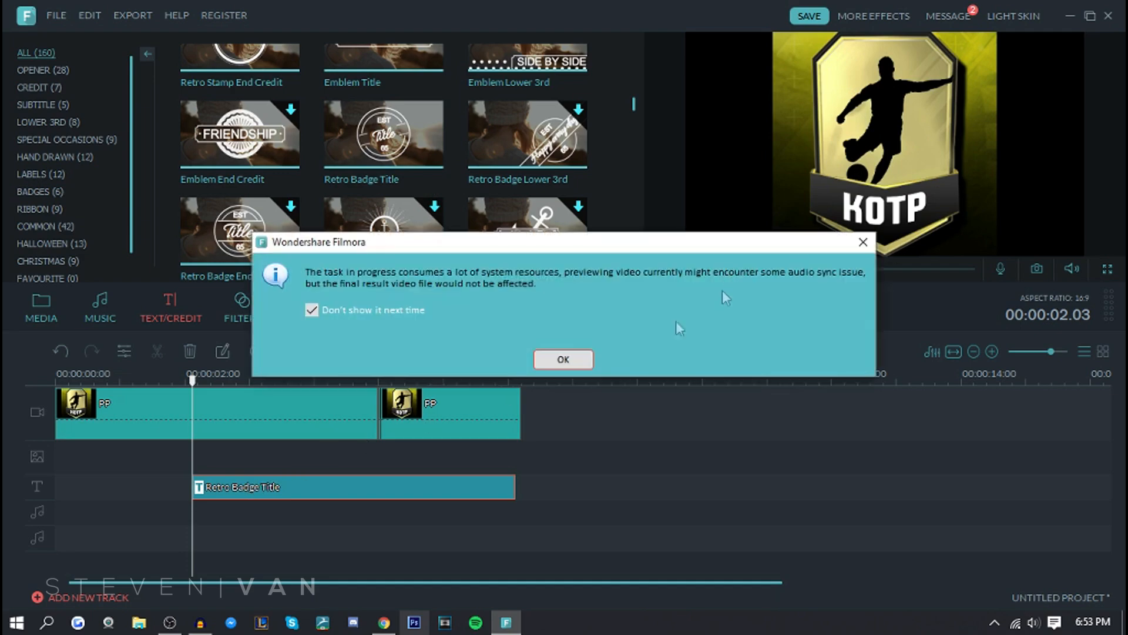
{"action": "left_click", "coordinate": [363, 300]}
{"action": "left_click", "coordinate": [584, 360]}
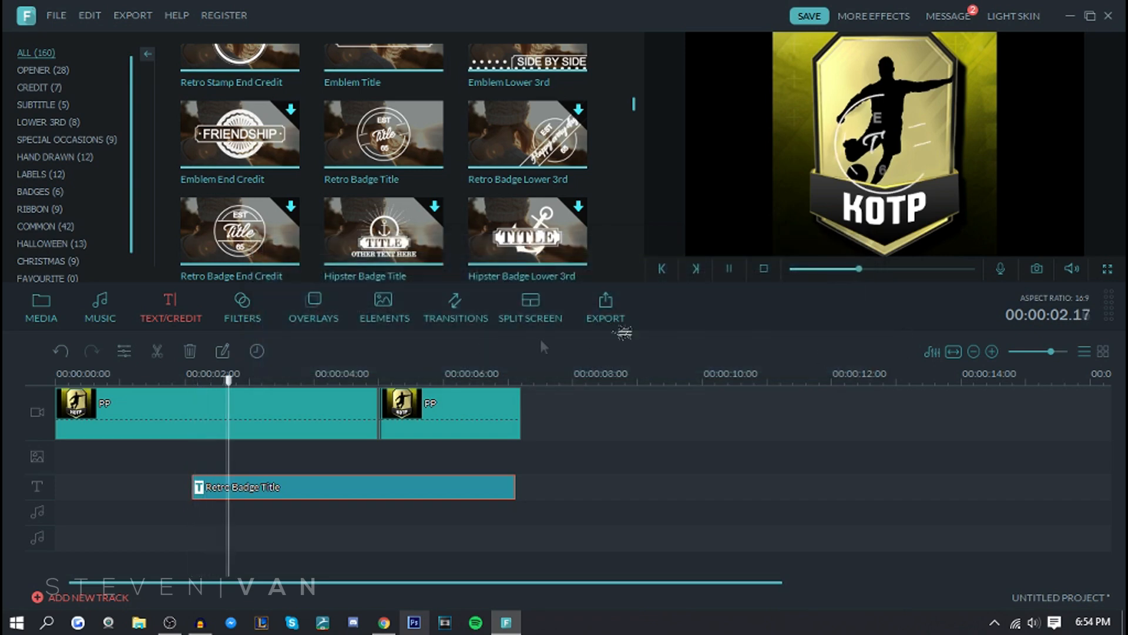
{"action": "left_click", "coordinate": [729, 268]}
{"action": "left_click", "coordinate": [196, 467]}
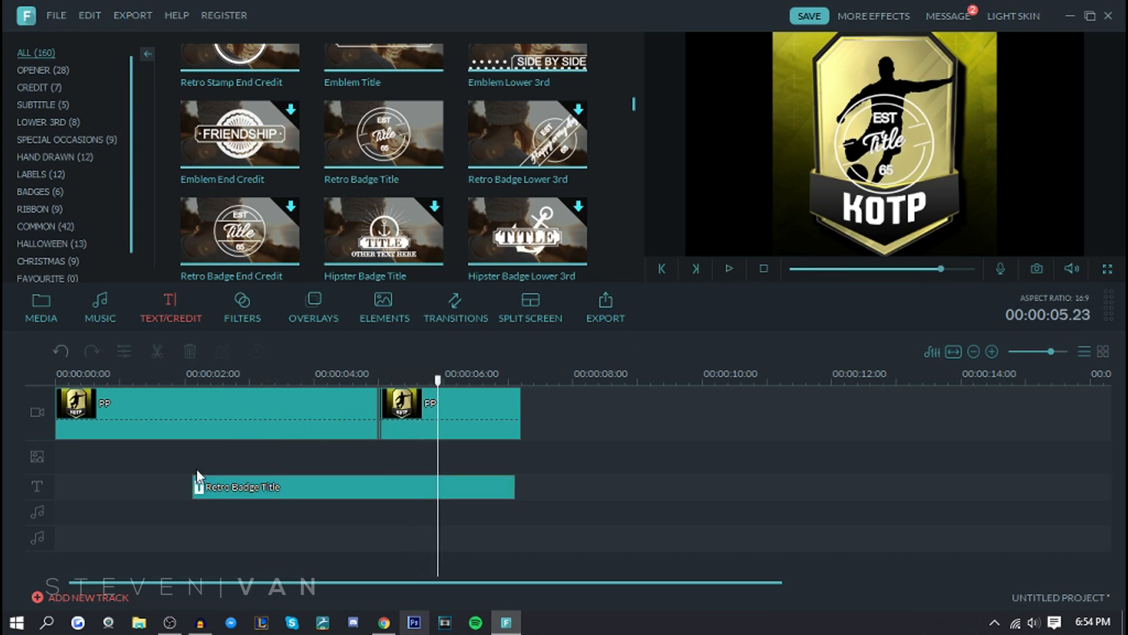
{"action": "left_click", "coordinate": [200, 372]}
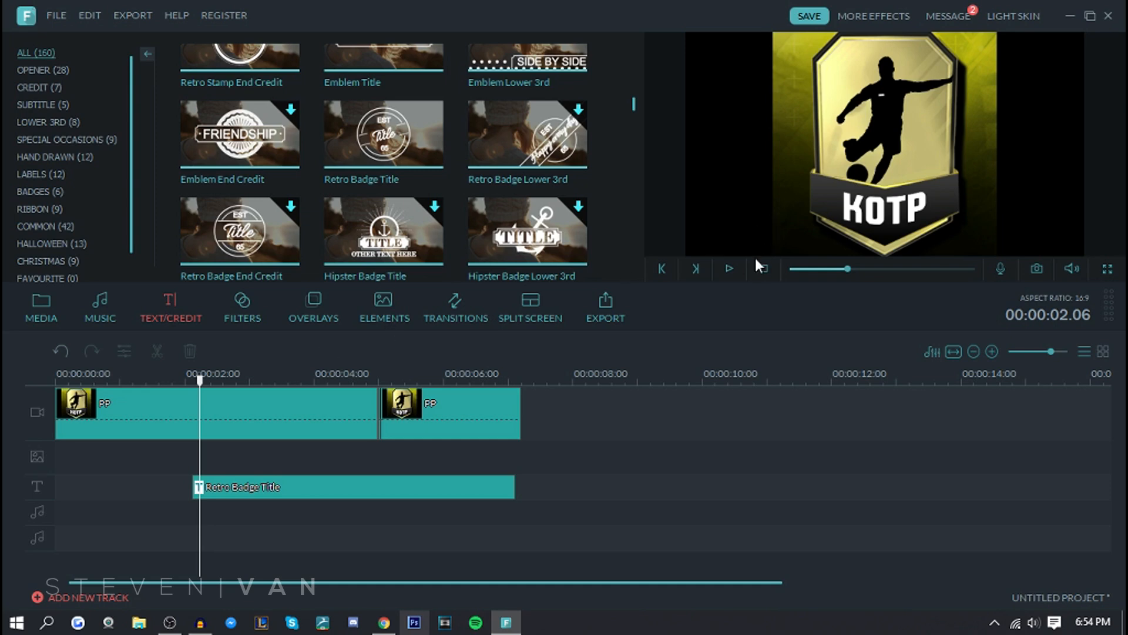
{"action": "left_click", "coordinate": [727, 271]}
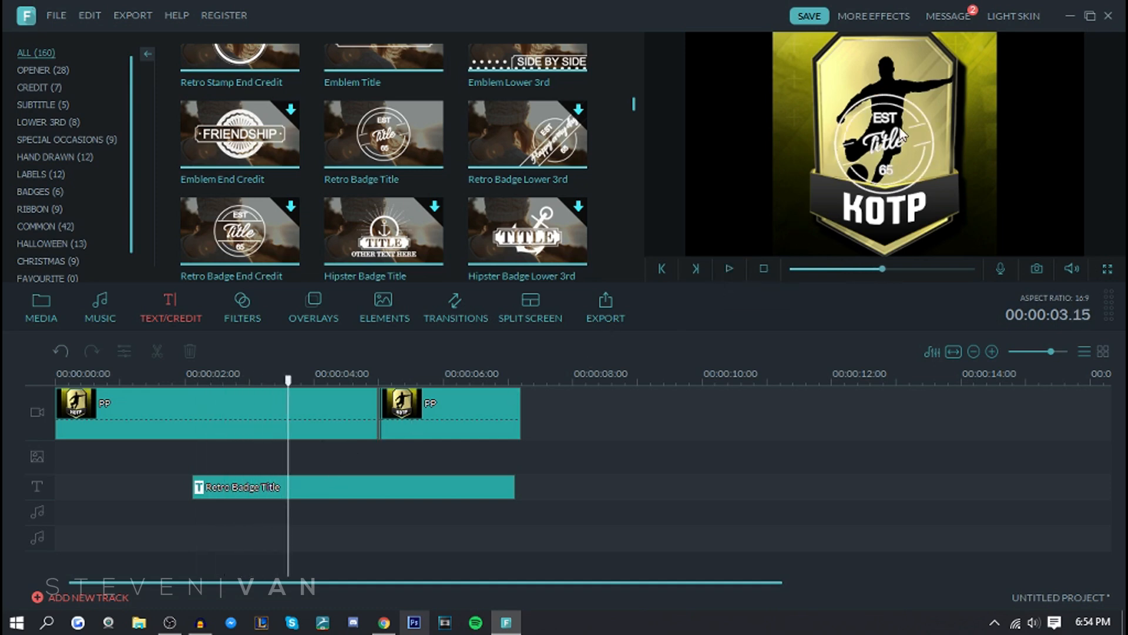
Open the Retro Badge Title for editing and examine its font settings, text styles and animation presets.
{"action": "right_click", "coordinate": [388, 490]}
{"action": "left_click", "coordinate": [412, 433]}
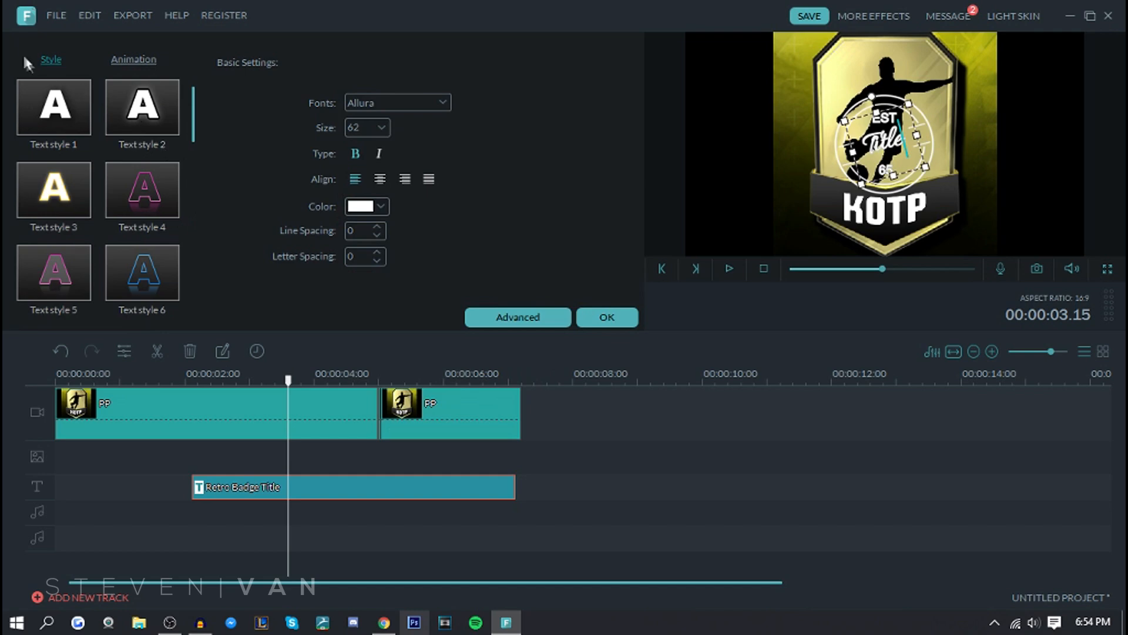
{"action": "left_click", "coordinate": [360, 108]}
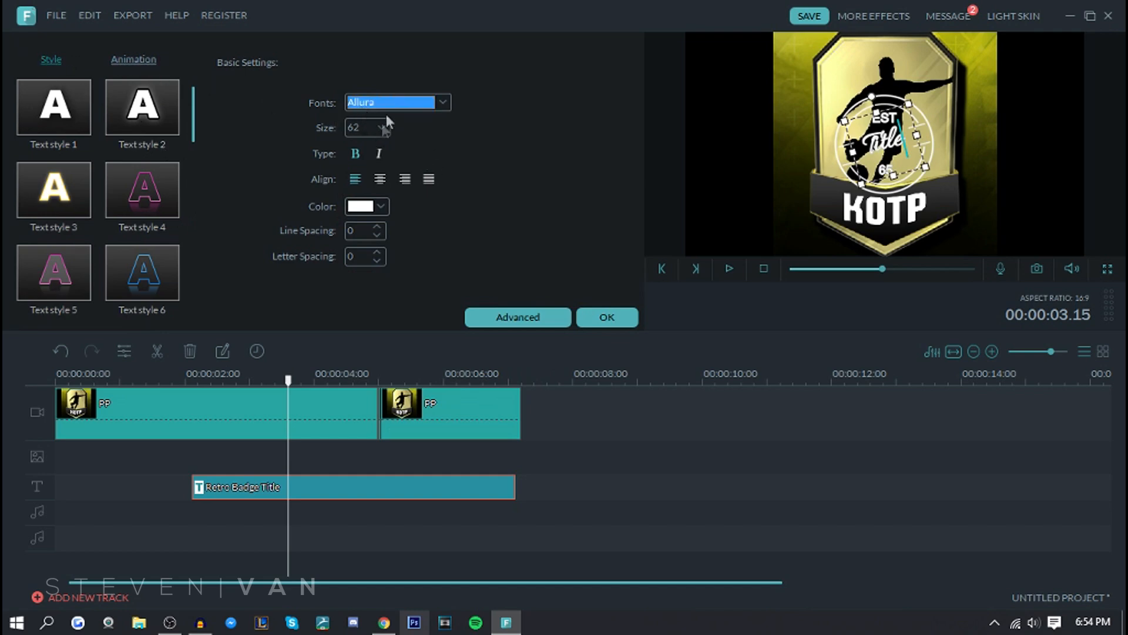
{"action": "left_click", "coordinate": [445, 102]}
{"action": "left_click", "coordinate": [377, 151]}
{"action": "left_click", "coordinate": [377, 153]}
{"action": "left_click", "coordinate": [376, 152]}
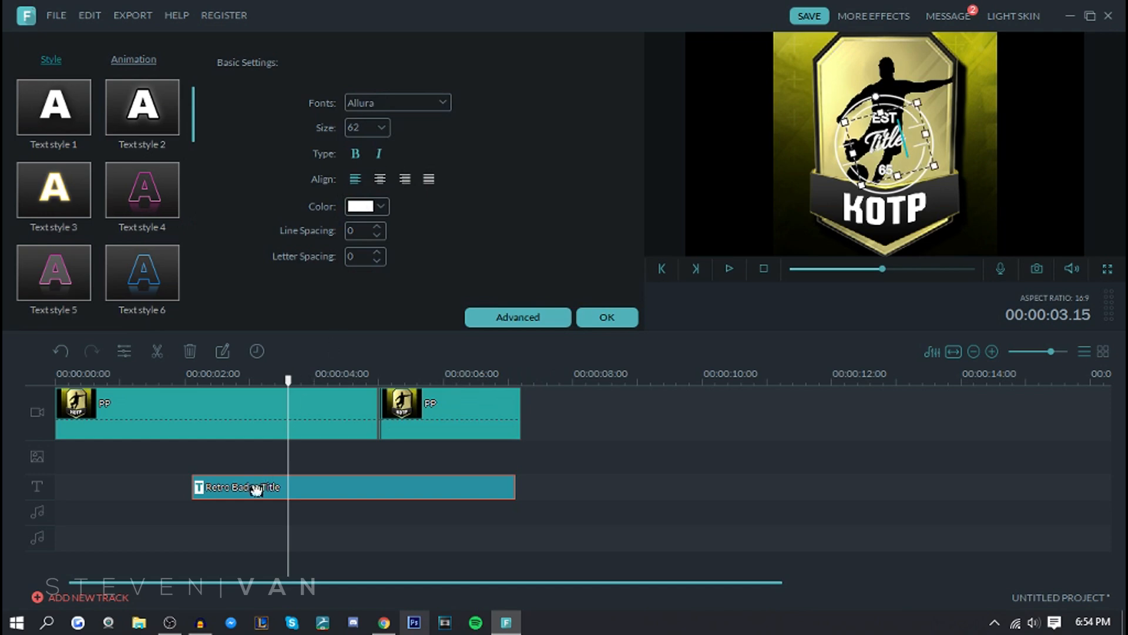
{"action": "left_click", "coordinate": [885, 140]}
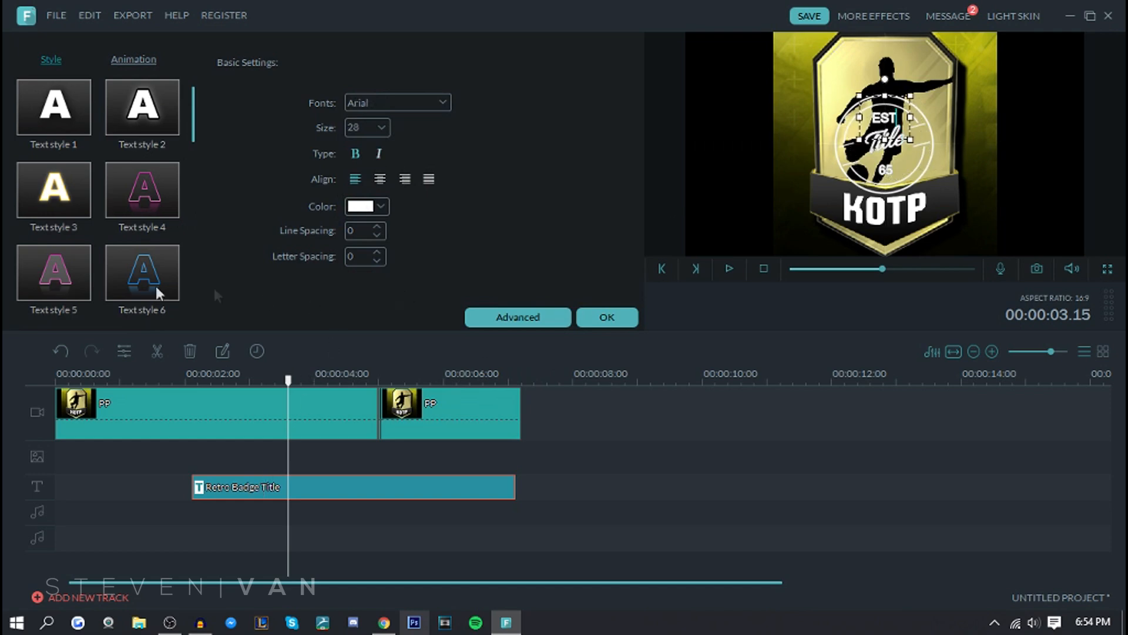
{"action": "left_click", "coordinate": [137, 58]}
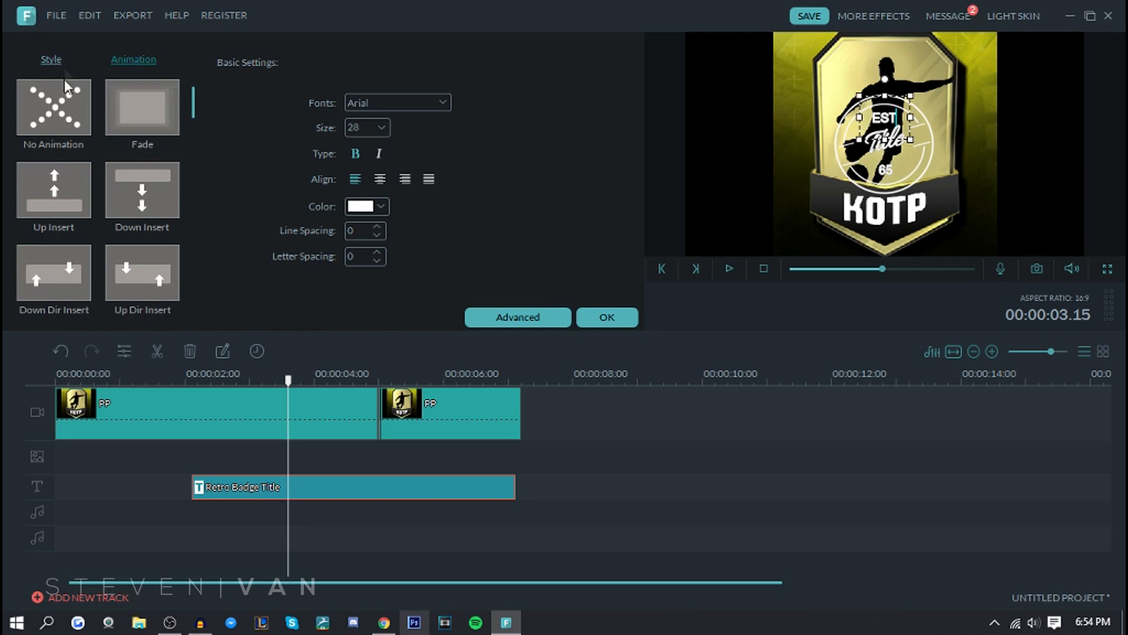
{"action": "left_click", "coordinate": [50, 60]}
{"action": "scroll", "coordinate": [175, 202], "scroll_direction": "down", "scroll_amount": 4}
{"action": "scroll", "coordinate": [86, 310], "scroll_direction": "down", "scroll_amount": 1}
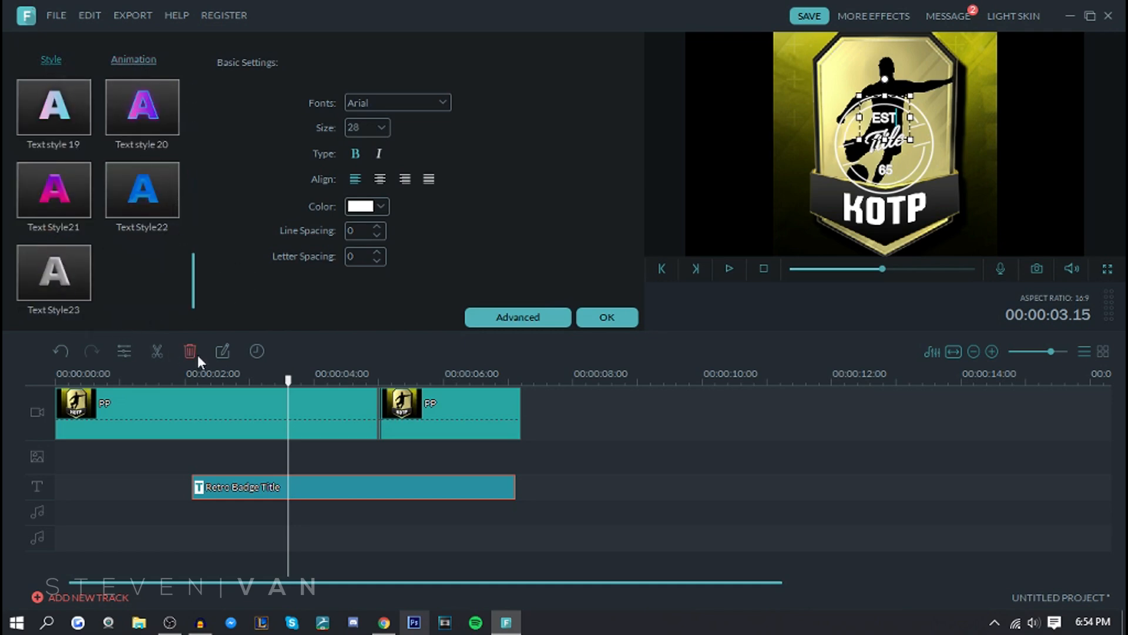
In Advanced Text Edit, replace the badge's EST text with the creator's first name and center it above the Title text.
{"action": "left_click", "coordinate": [226, 348]}
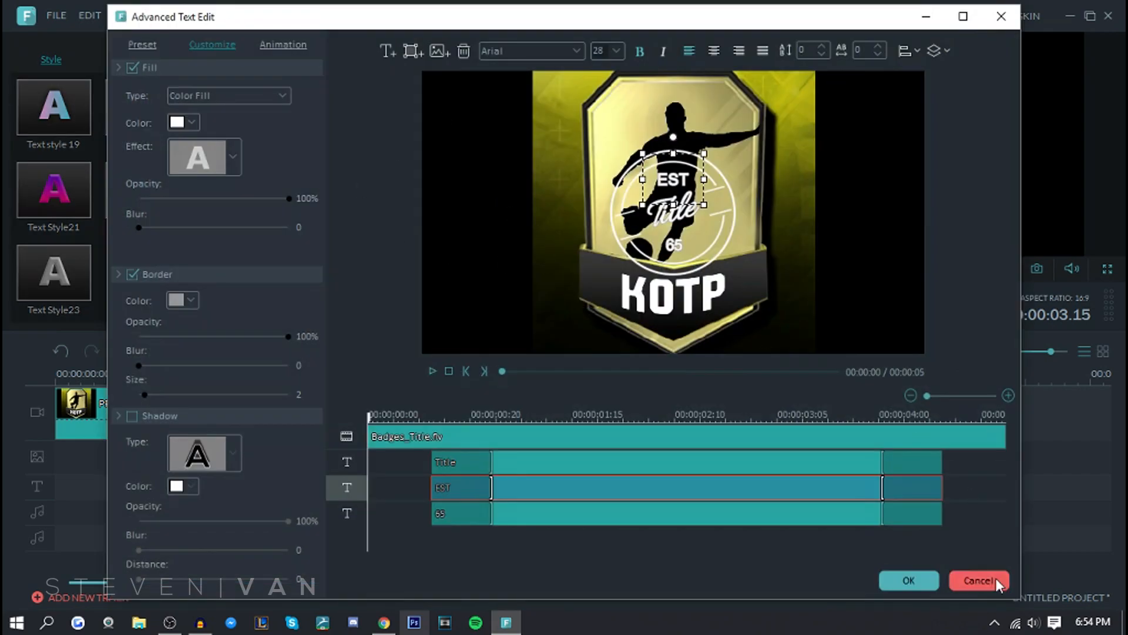
{"action": "left_click", "coordinate": [995, 581]}
{"action": "left_click", "coordinate": [222, 351]}
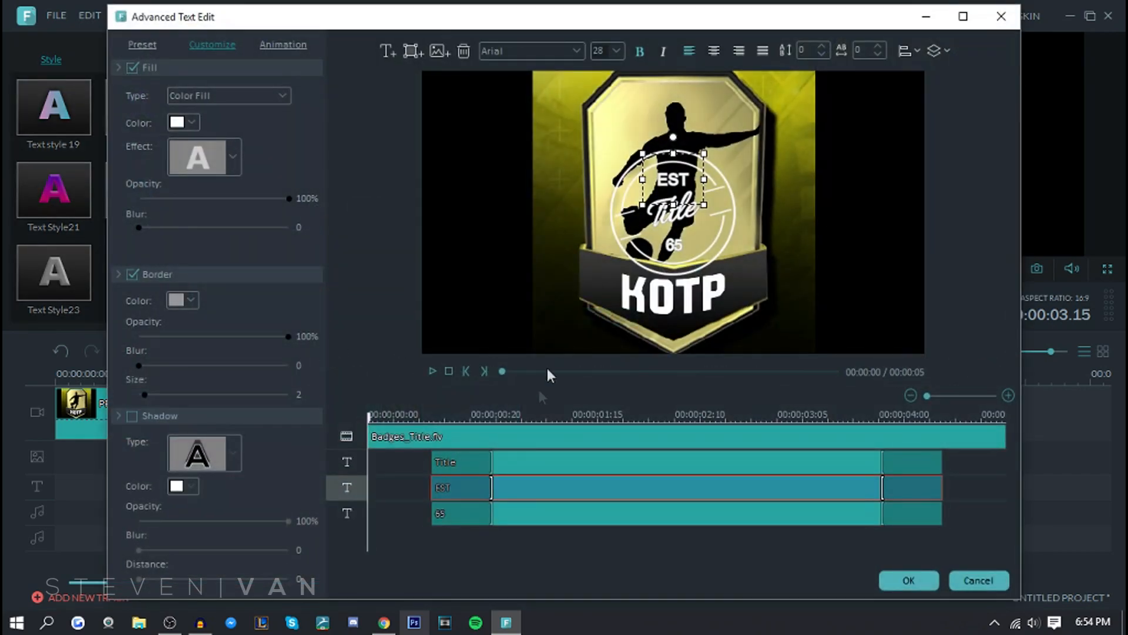
{"action": "double_click", "coordinate": [671, 179]}
{"action": "type", "text": "STEVEN"}
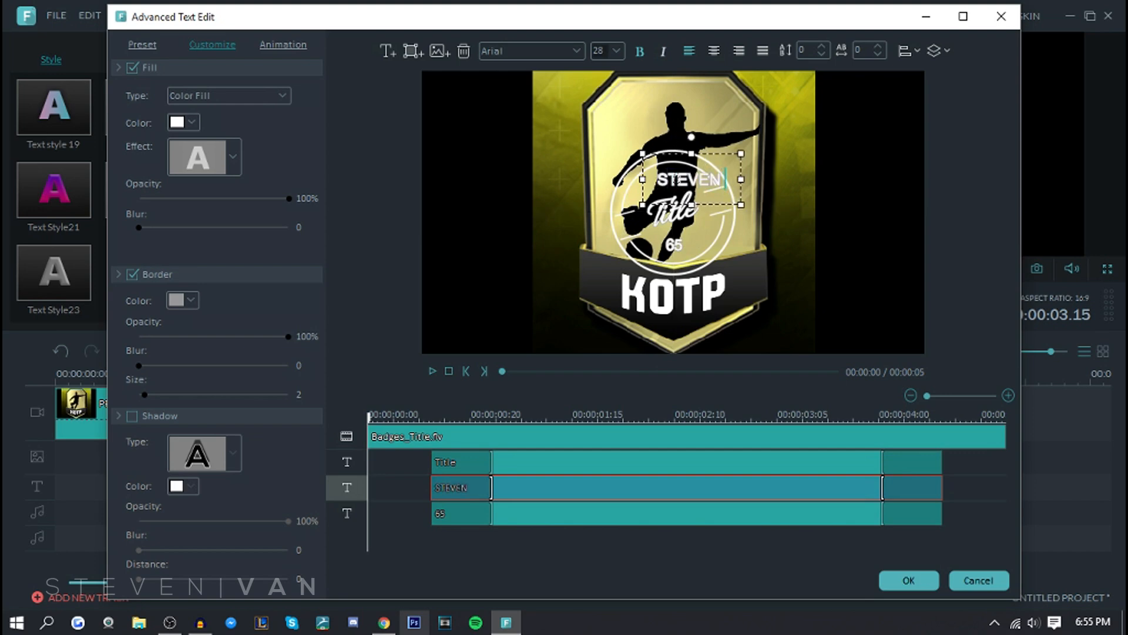
{"action": "left_click_drag", "start_coordinate": [698, 153], "coordinate": [680, 156]}
Replace the badge's 65 text with 2016 and apply the advanced text changes.
{"action": "left_click", "coordinate": [674, 245]}
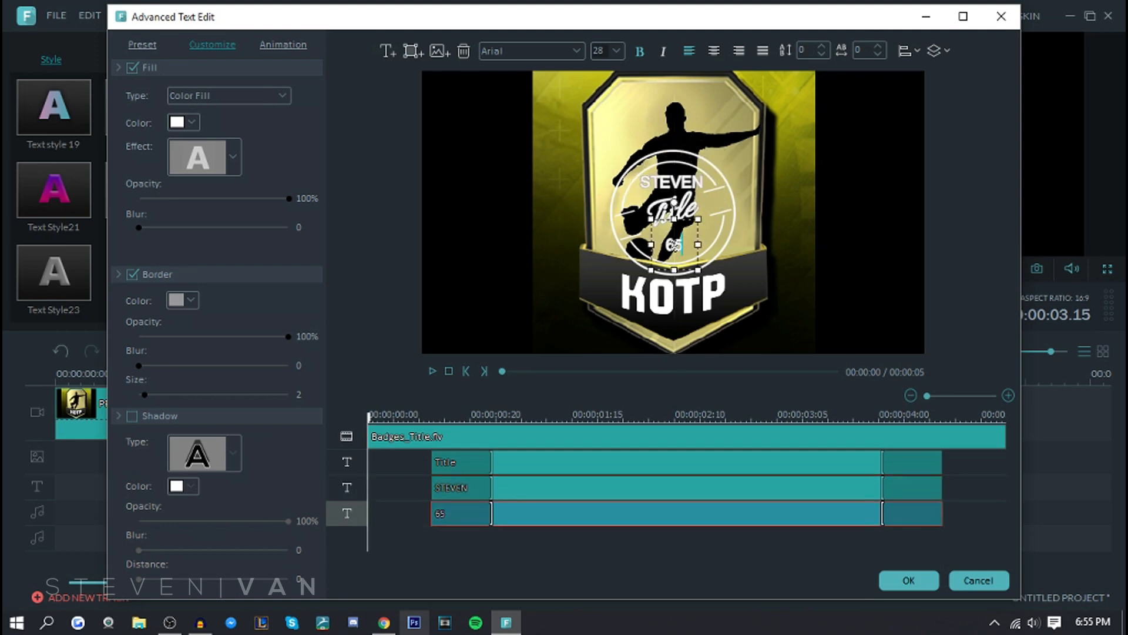
{"action": "left_click_drag", "start_coordinate": [665, 245], "coordinate": [700, 251]}
{"action": "type", "text": "2016"}
{"action": "left_click_drag", "start_coordinate": [699, 252], "coordinate": [685, 271]}
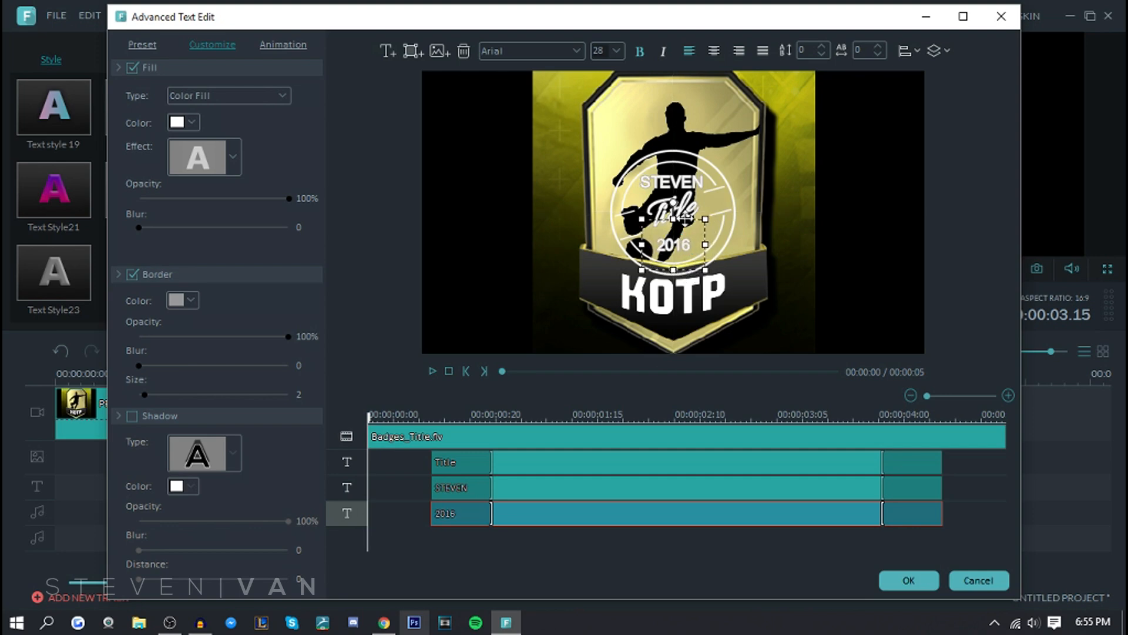
{"action": "left_click", "coordinate": [676, 205]}
{"action": "left_click", "coordinate": [671, 205]}
{"action": "left_click", "coordinate": [665, 222]}
{"action": "left_click", "coordinate": [662, 212]}
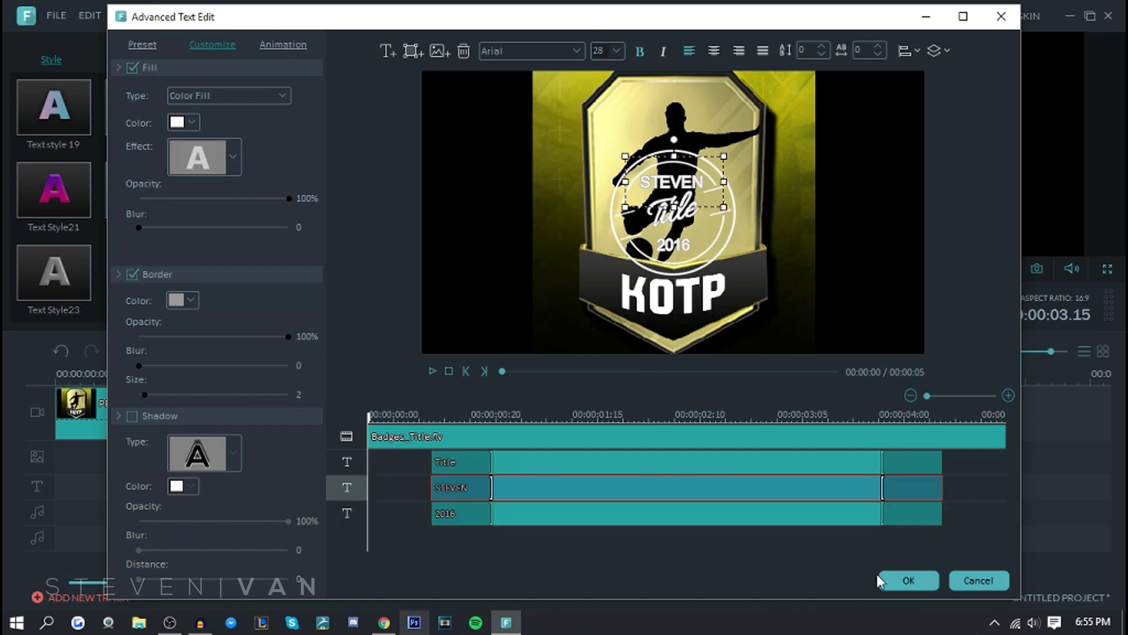
{"action": "left_click", "coordinate": [905, 580]}
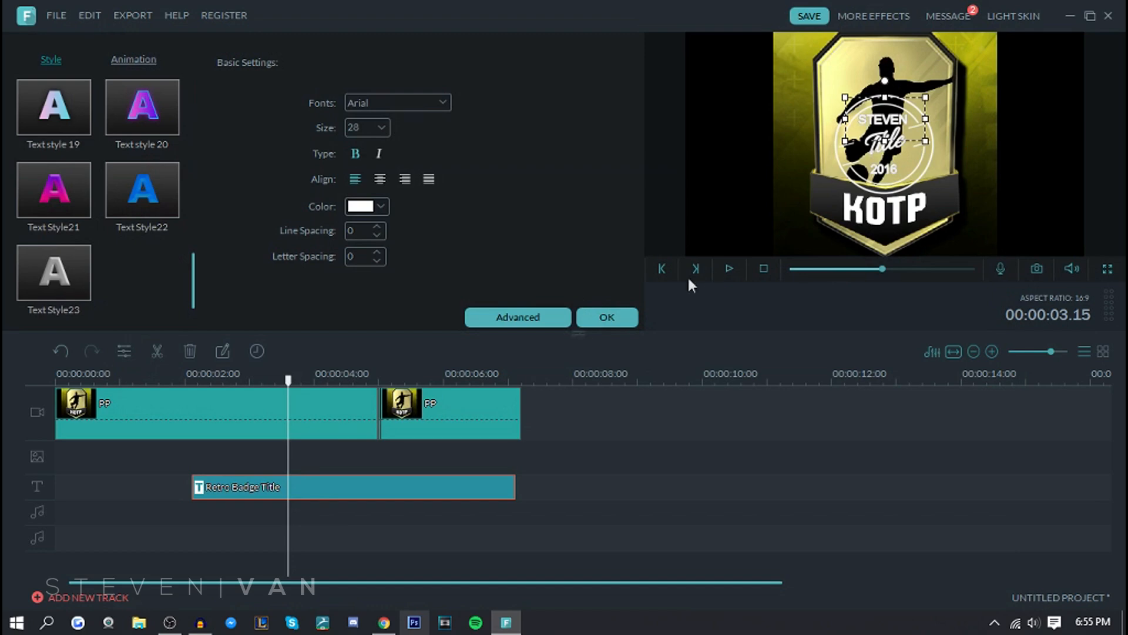
Preview the customized Retro Badge Title over the PP clips, playing from 00:00:01.23.
{"action": "left_click", "coordinate": [174, 462]}
{"action": "left_click", "coordinate": [179, 365]}
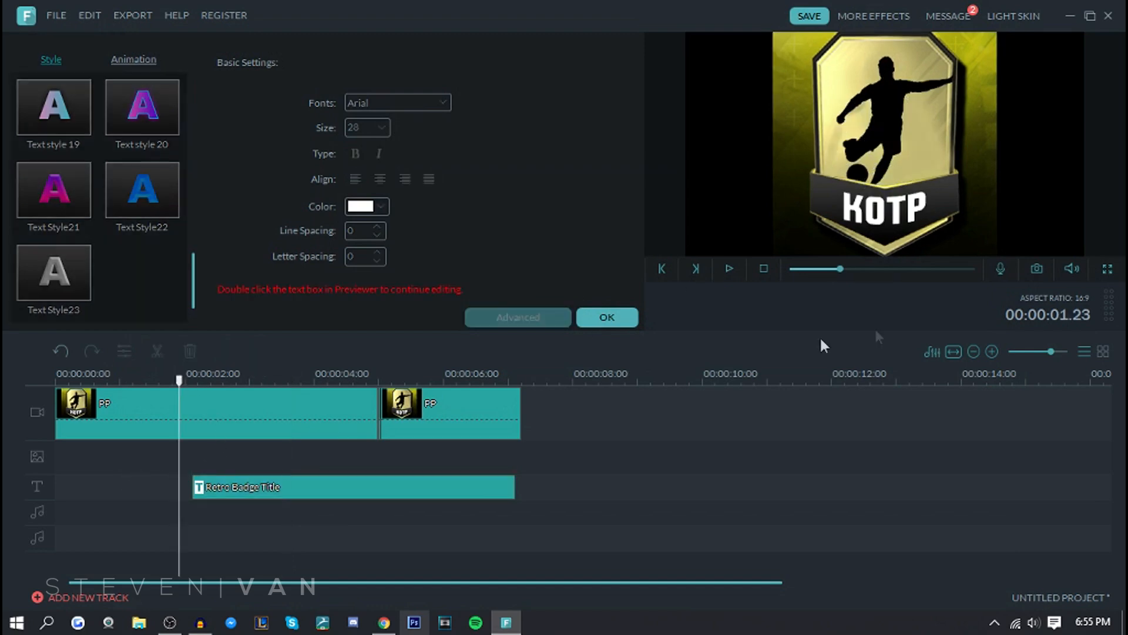
{"action": "left_click", "coordinate": [726, 272]}
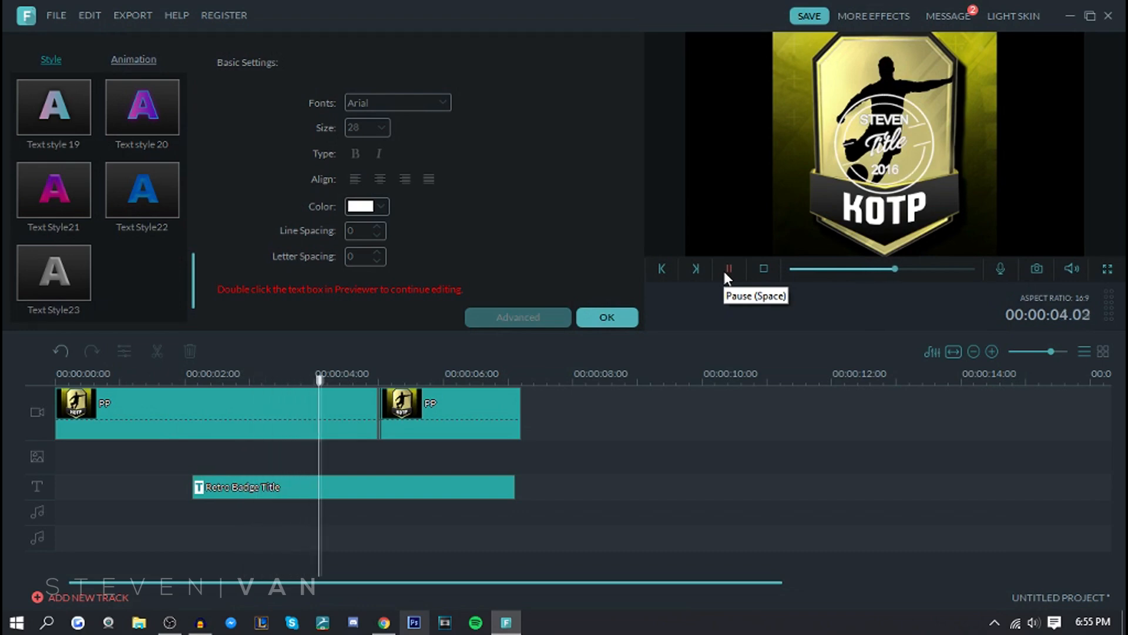
{"action": "left_click", "coordinate": [725, 272]}
{"action": "left_click_drag", "start_coordinate": [902, 270], "coordinate": [799, 274]}
Open the second PP clip's photo settings and capture a snapshot of the preview frame at 00:00:05.01.
{"action": "double_click", "coordinate": [478, 410]}
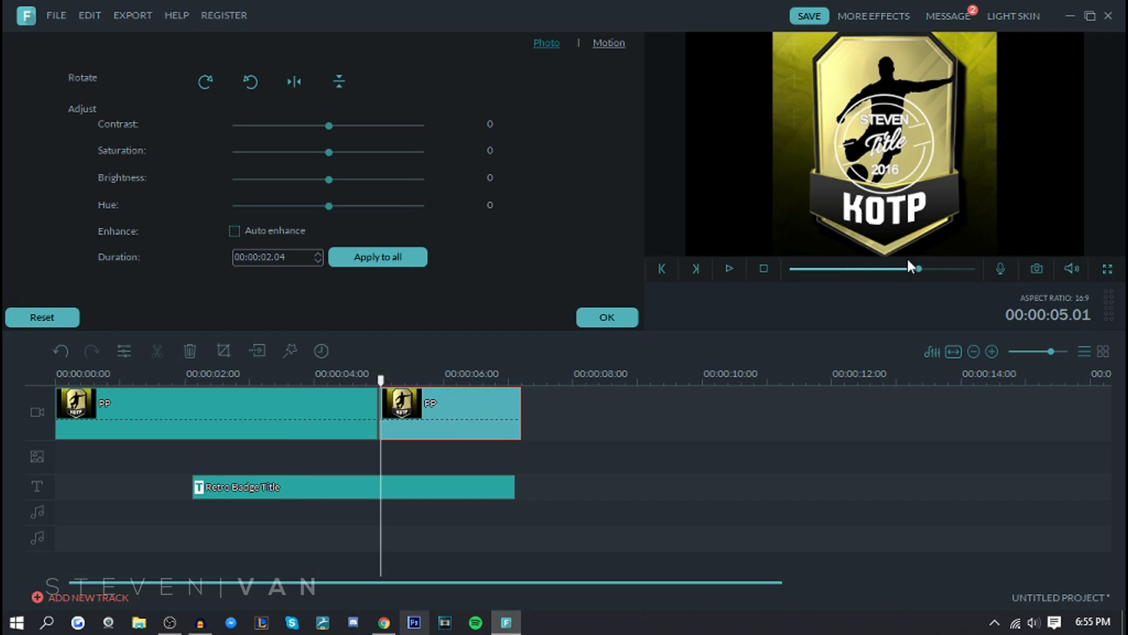
{"action": "left_click", "coordinate": [1033, 273]}
In the voiceover recorder, choose Microphone (RODE NT-USB) as the device and close the dialog.
{"action": "left_click", "coordinate": [1000, 269]}
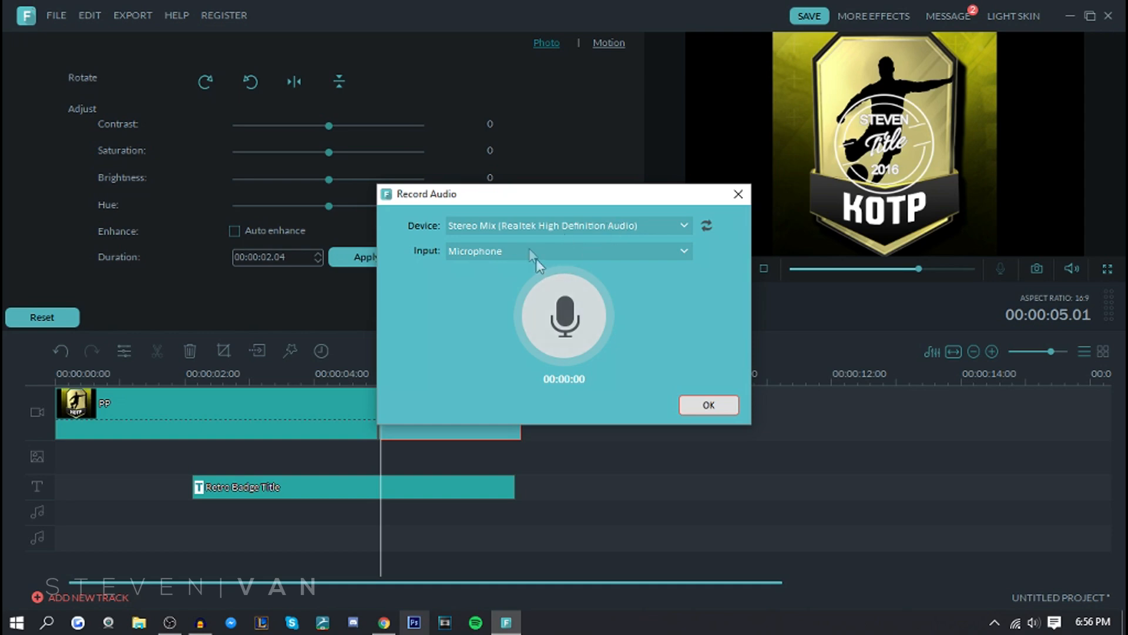
{"action": "left_click", "coordinate": [518, 253]}
{"action": "left_click", "coordinate": [507, 266]}
{"action": "left_click", "coordinate": [502, 231]}
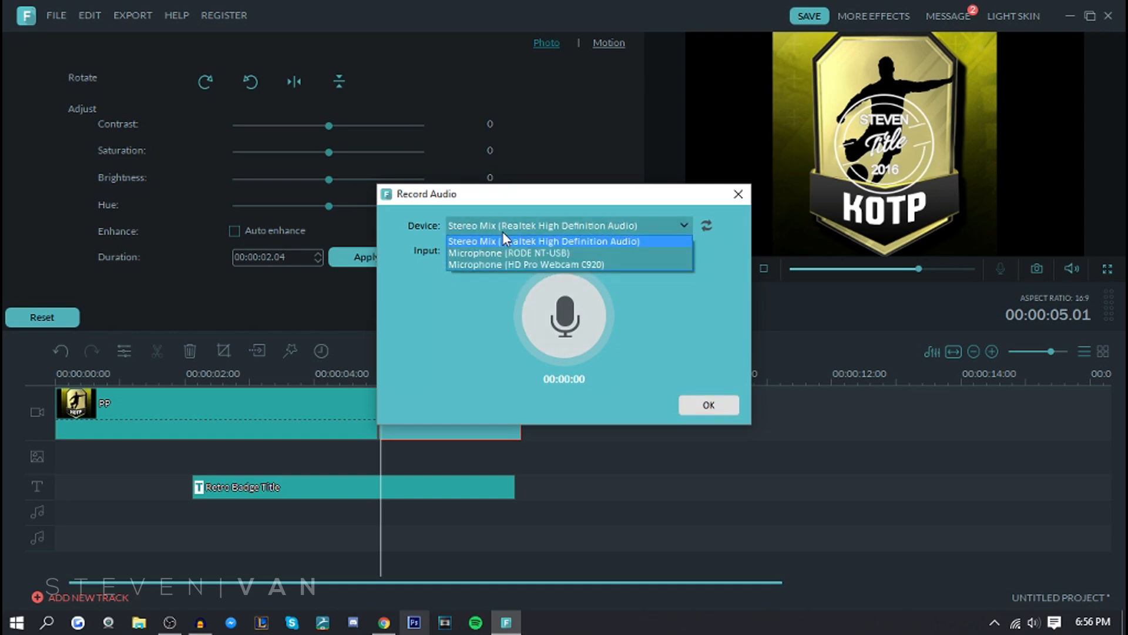
{"action": "left_click", "coordinate": [510, 252]}
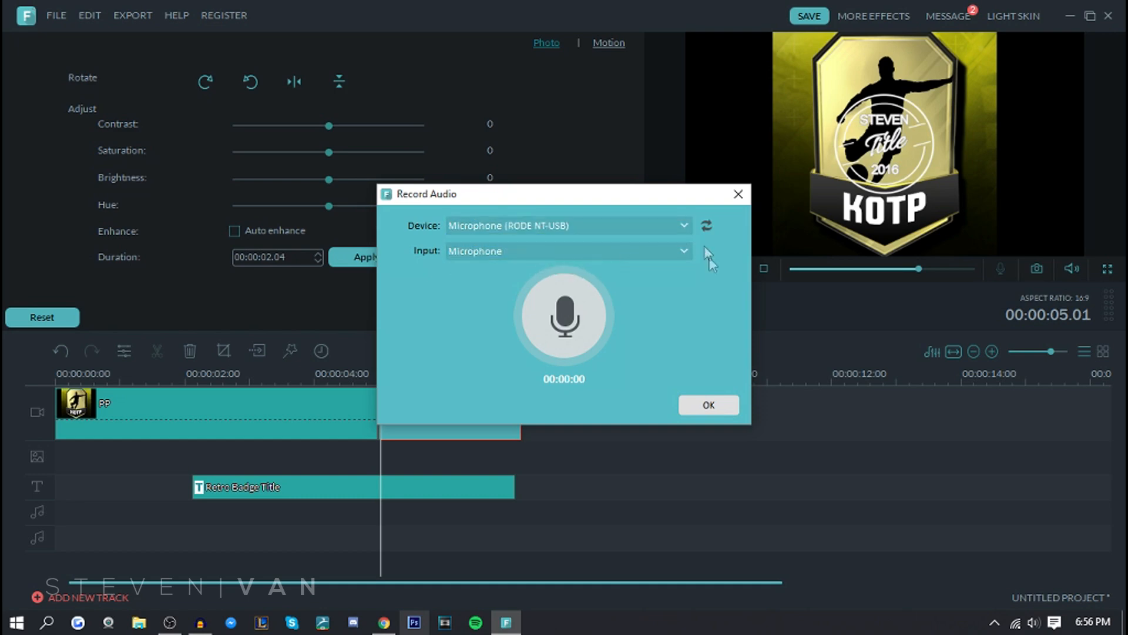
{"action": "left_click", "coordinate": [711, 404]}
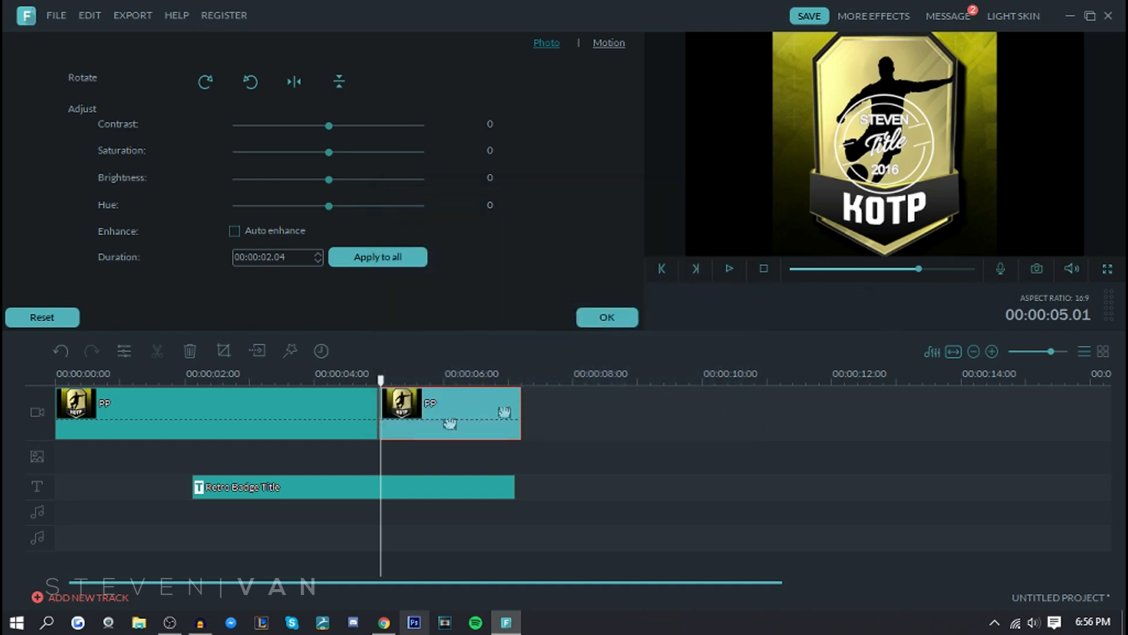
Step the preview one frame back and one frame forward, and close the PP clip's photo settings.
{"action": "left_click", "coordinate": [872, 421]}
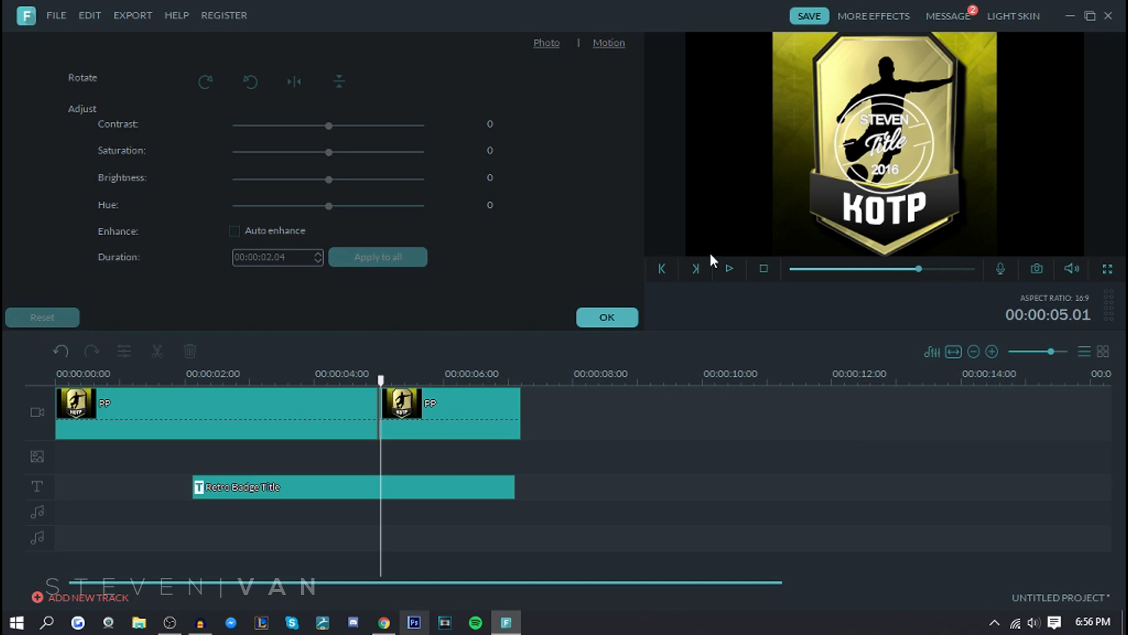
{"action": "left_click", "coordinate": [667, 270]}
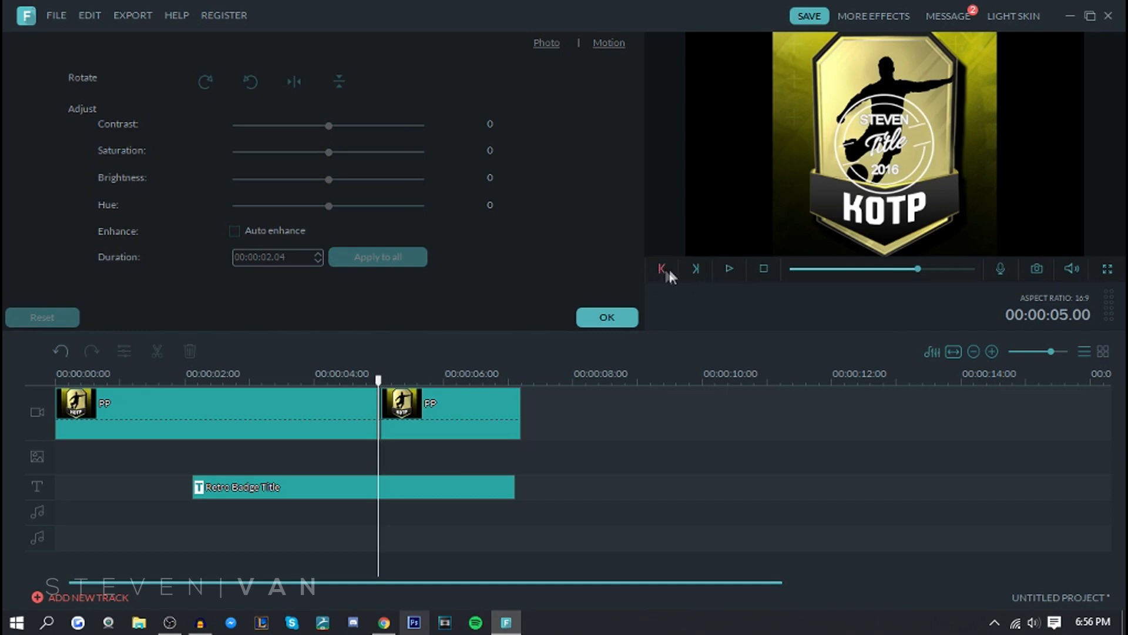
{"action": "left_click", "coordinate": [705, 270]}
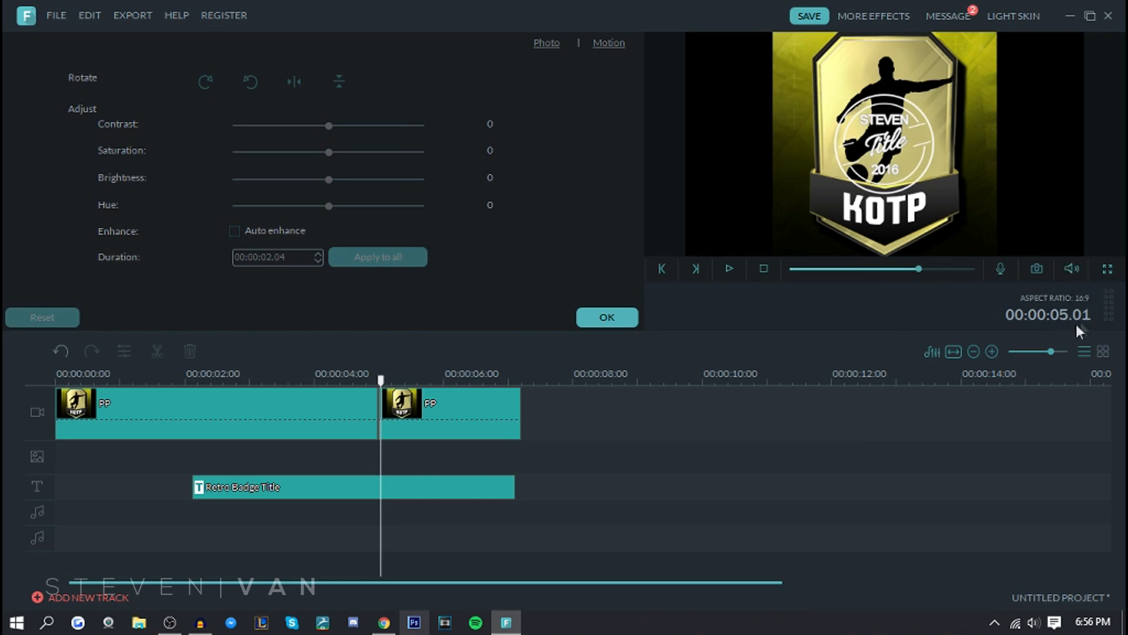
{"action": "left_click", "coordinate": [607, 322]}
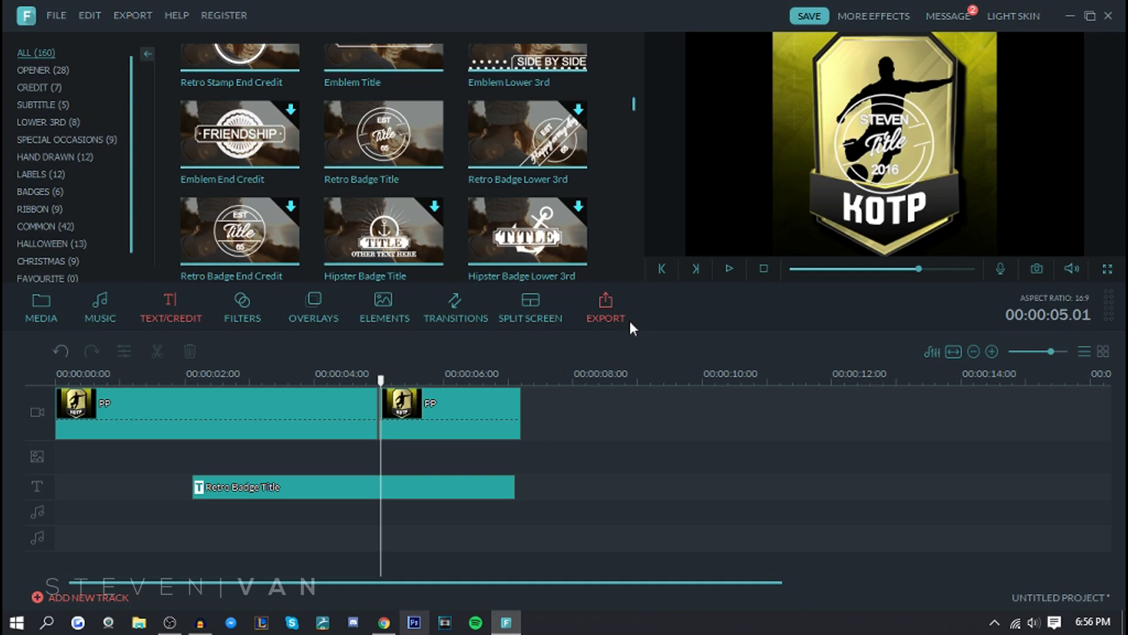
Return to the media library and launch the PC screen recorder, moving its window slightly aside.
{"action": "left_click", "coordinate": [37, 304]}
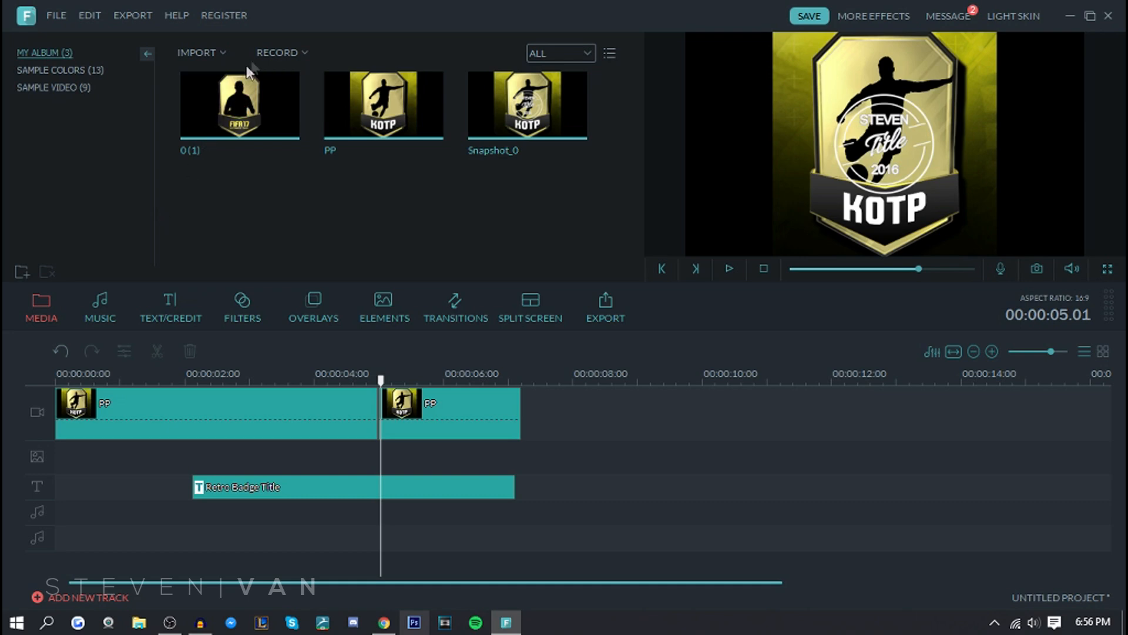
{"action": "left_click", "coordinate": [275, 53]}
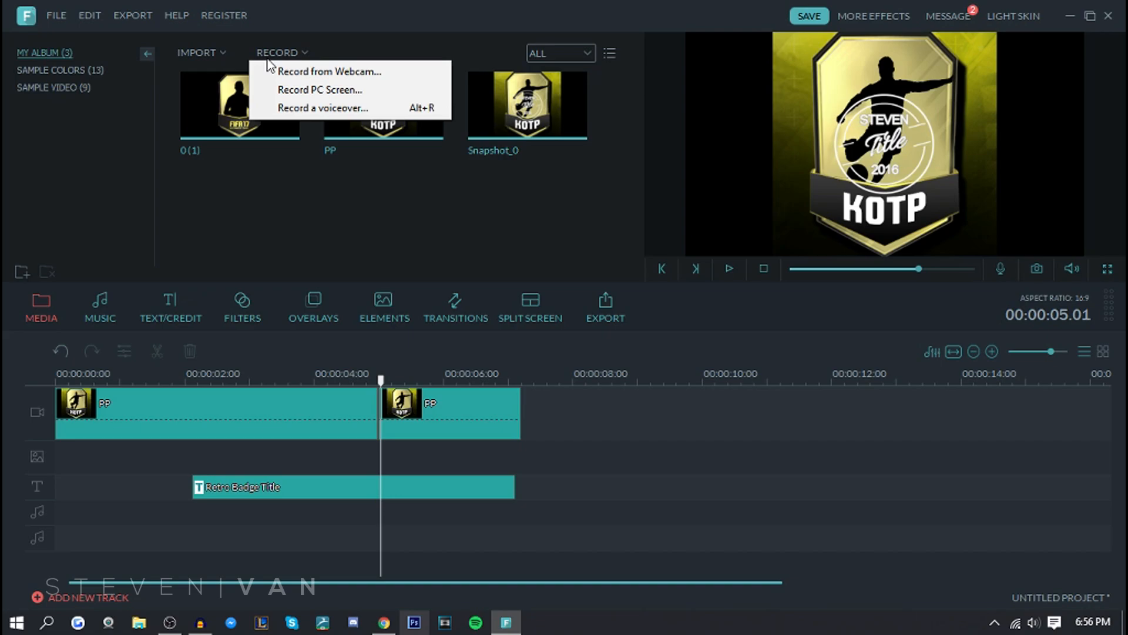
{"action": "left_click", "coordinate": [320, 89]}
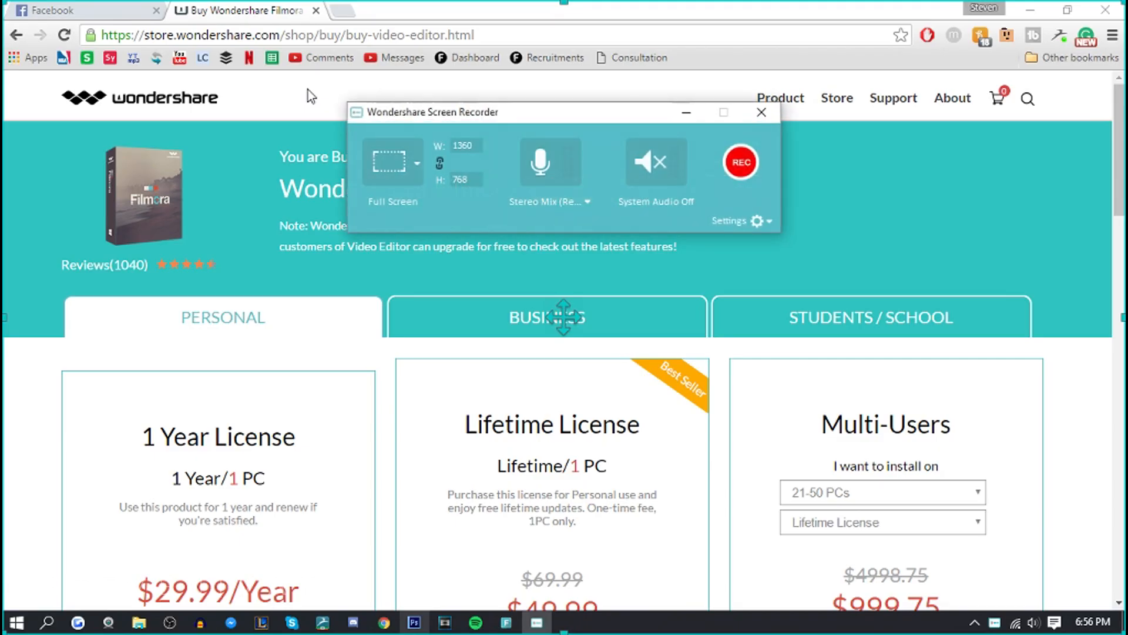
{"action": "left_click_drag", "start_coordinate": [432, 121], "coordinate": [480, 109]}
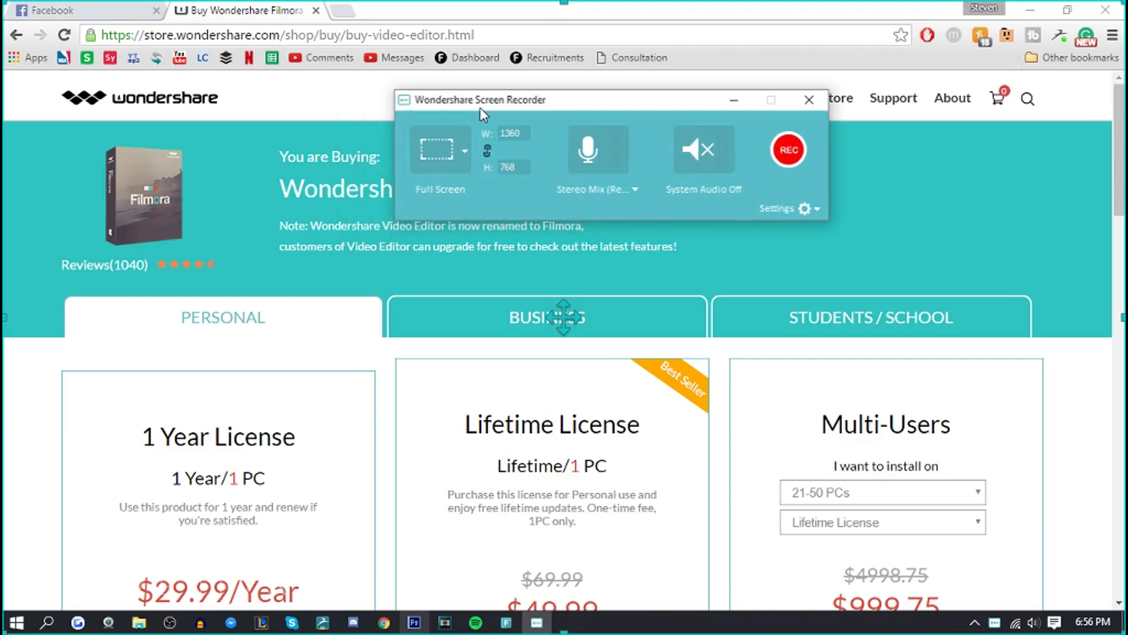
Try a Custom 640 by 480 capture area for the screen recording, and switch back to Full Screen.
{"action": "left_click", "coordinate": [465, 150]}
{"action": "left_click", "coordinate": [465, 201]}
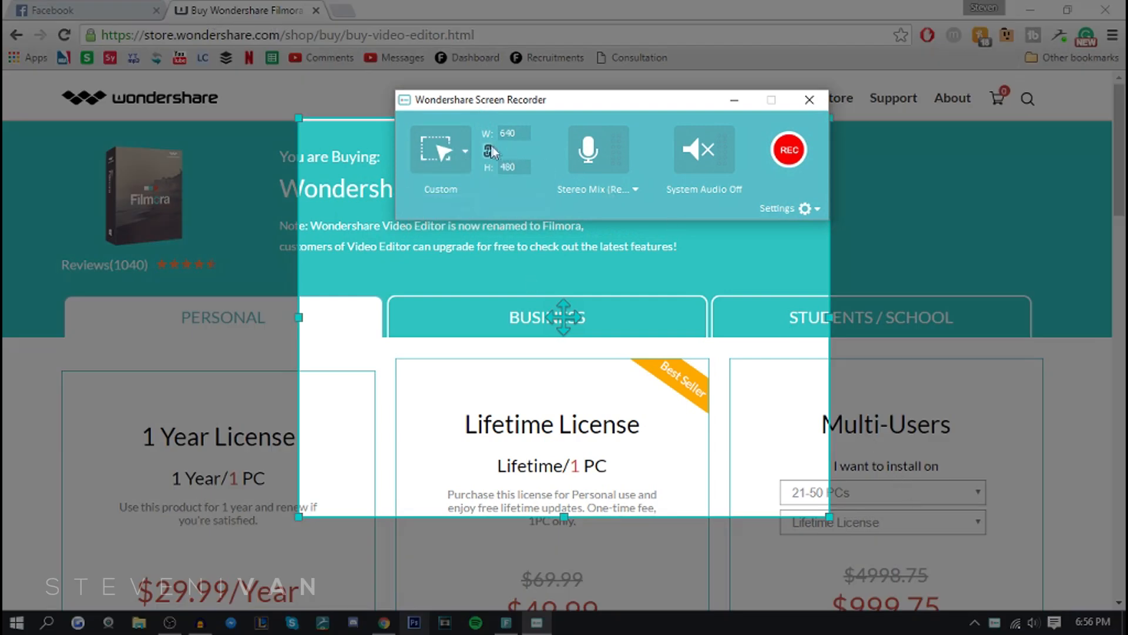
{"action": "left_click", "coordinate": [464, 150]}
{"action": "left_click", "coordinate": [464, 182]}
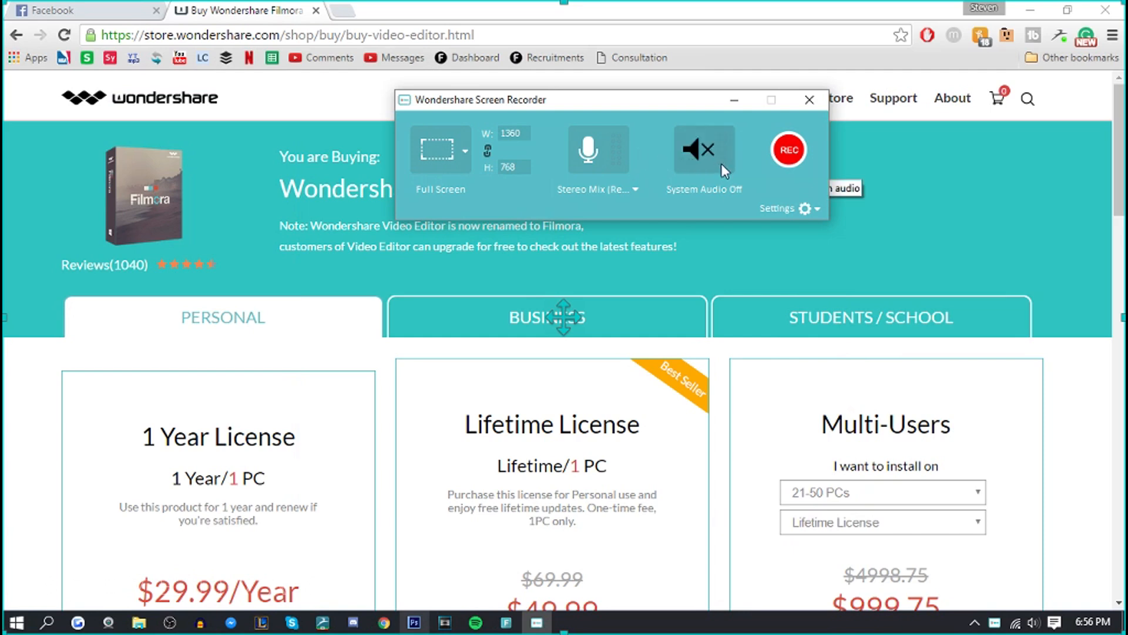
Examine the screen recorder's settings and frame rate choices, and close the recorder to return to the project.
{"action": "left_click", "coordinate": [776, 208]}
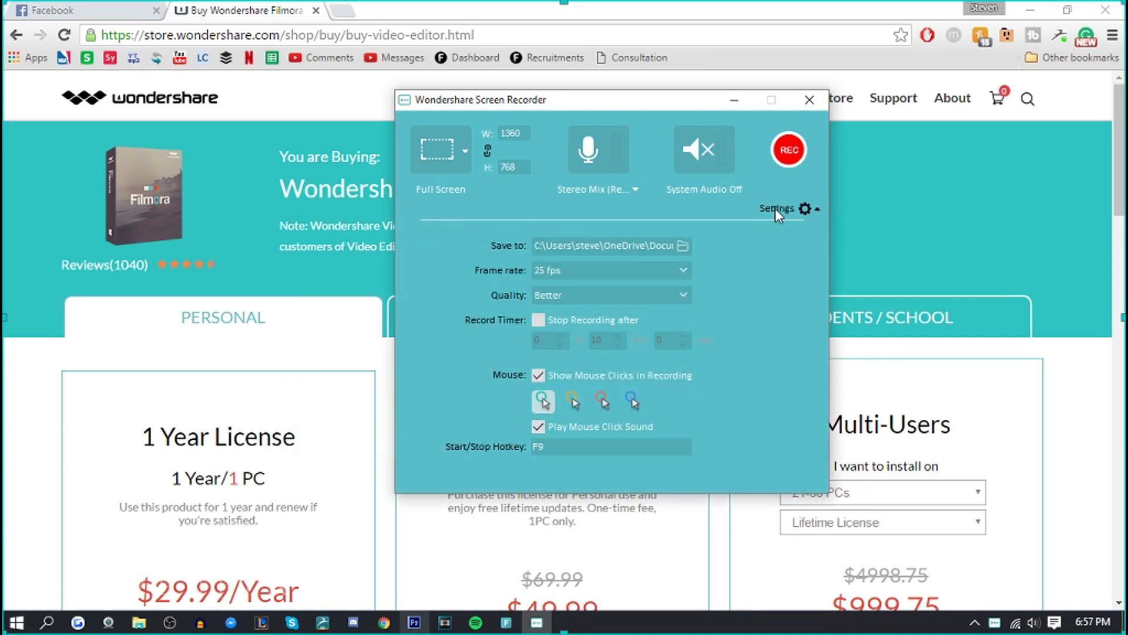
{"action": "left_click", "coordinate": [669, 268]}
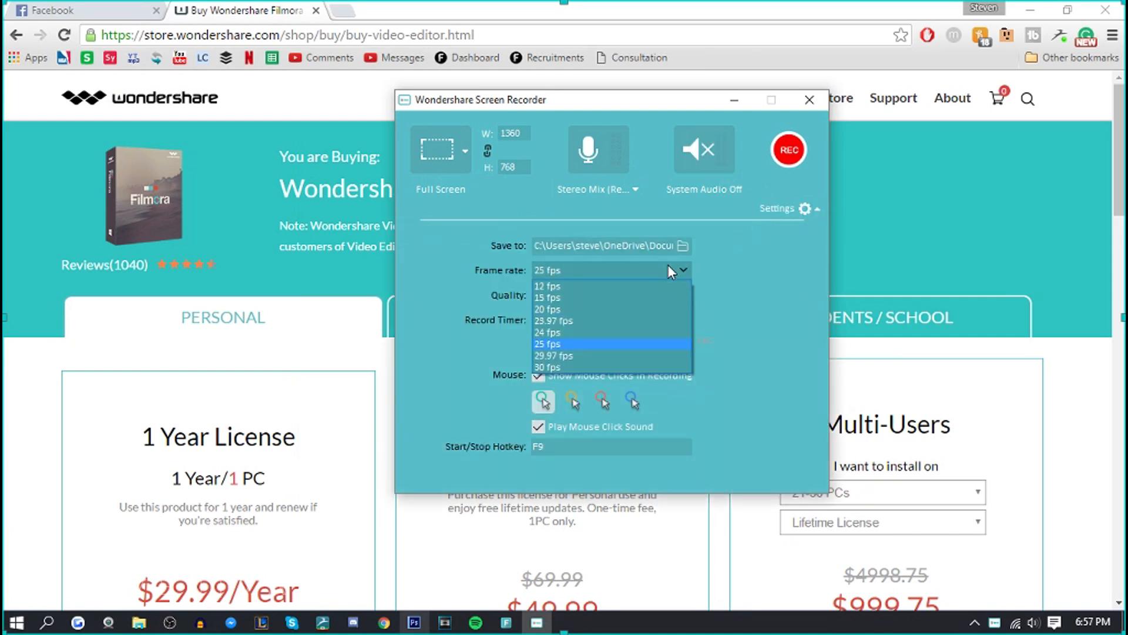
{"action": "left_click", "coordinate": [668, 264]}
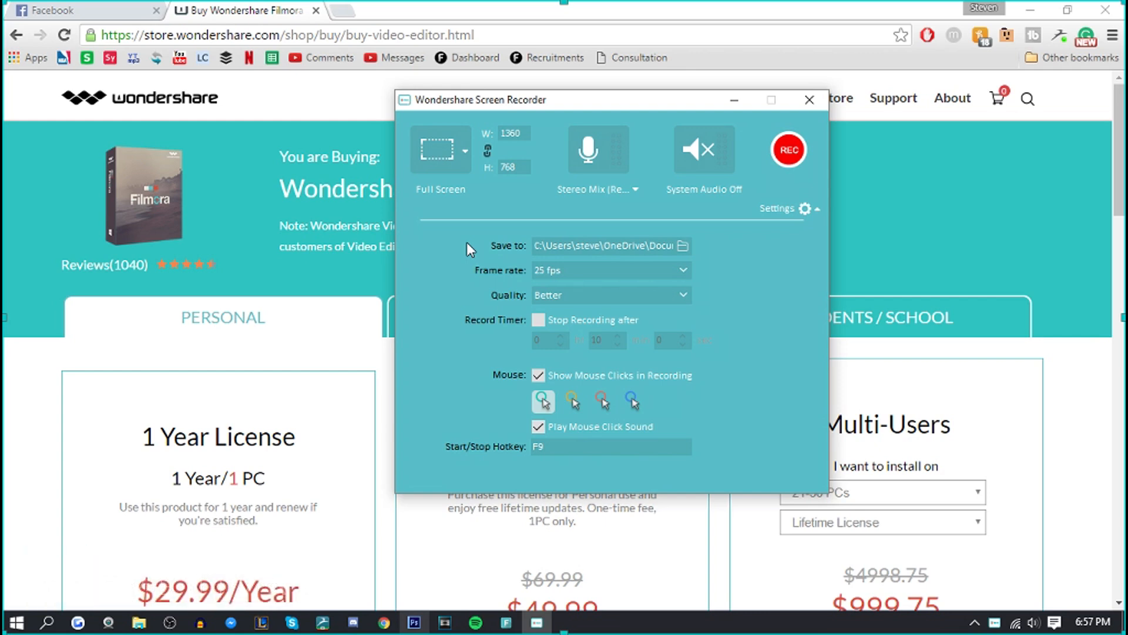
{"action": "left_click", "coordinate": [809, 100]}
{"action": "scroll", "coordinate": [706, 276], "scroll_direction": "down", "scroll_amount": 1}
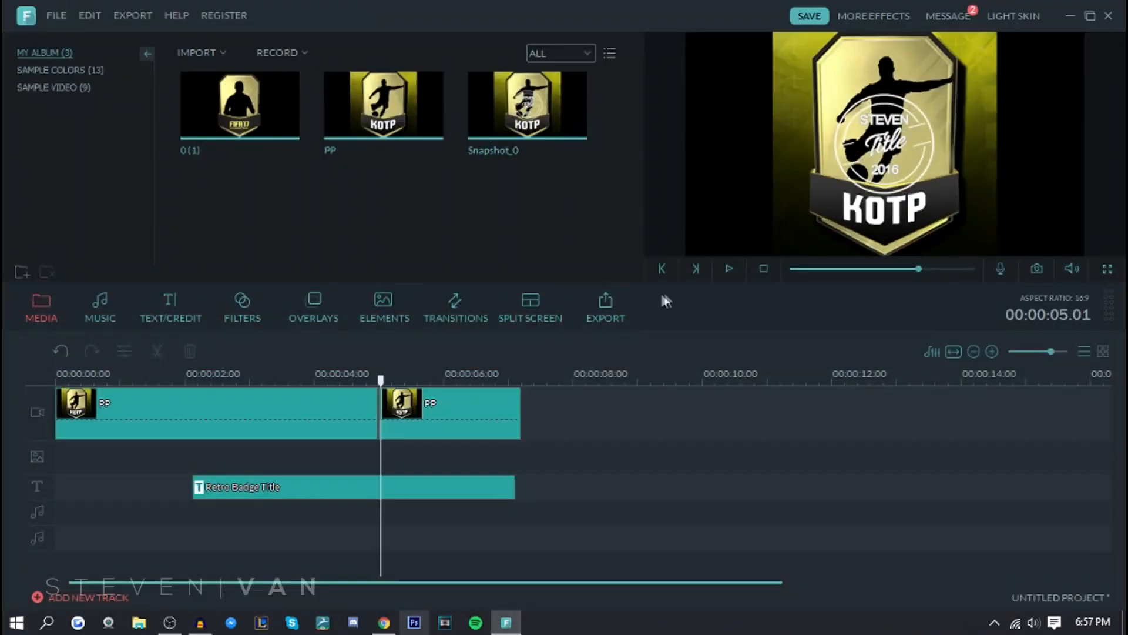
{"action": "key", "text": "alt"}
Browse the filters and add the Woven filter below the first PP clip, starting at the beginning of the timeline.
{"action": "left_click", "coordinate": [240, 296]}
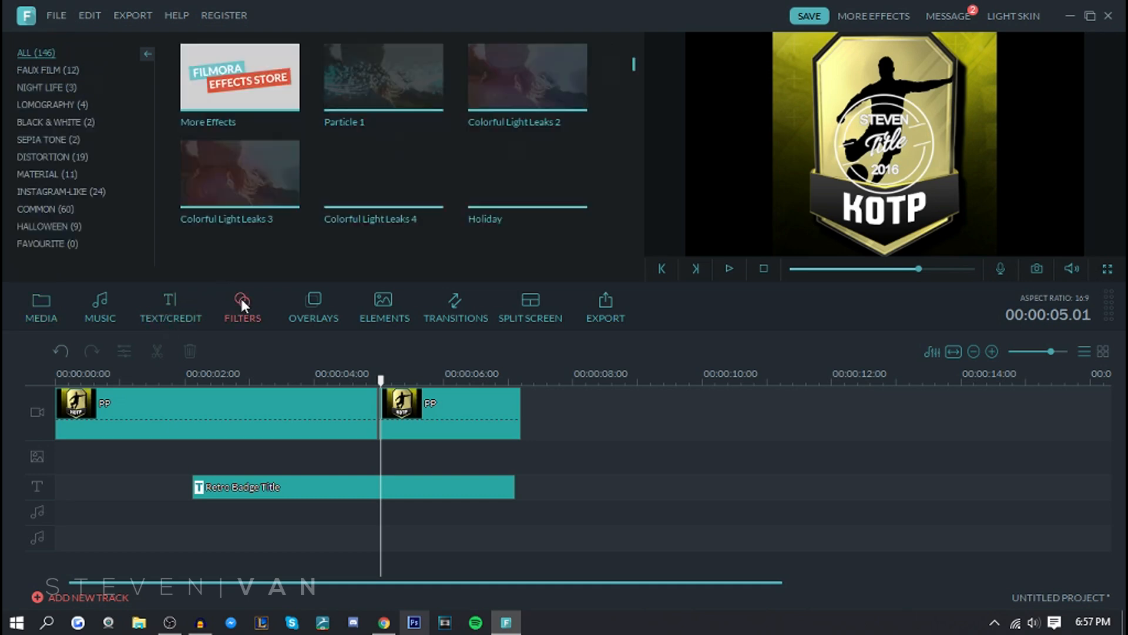
{"action": "left_click", "coordinate": [334, 411]}
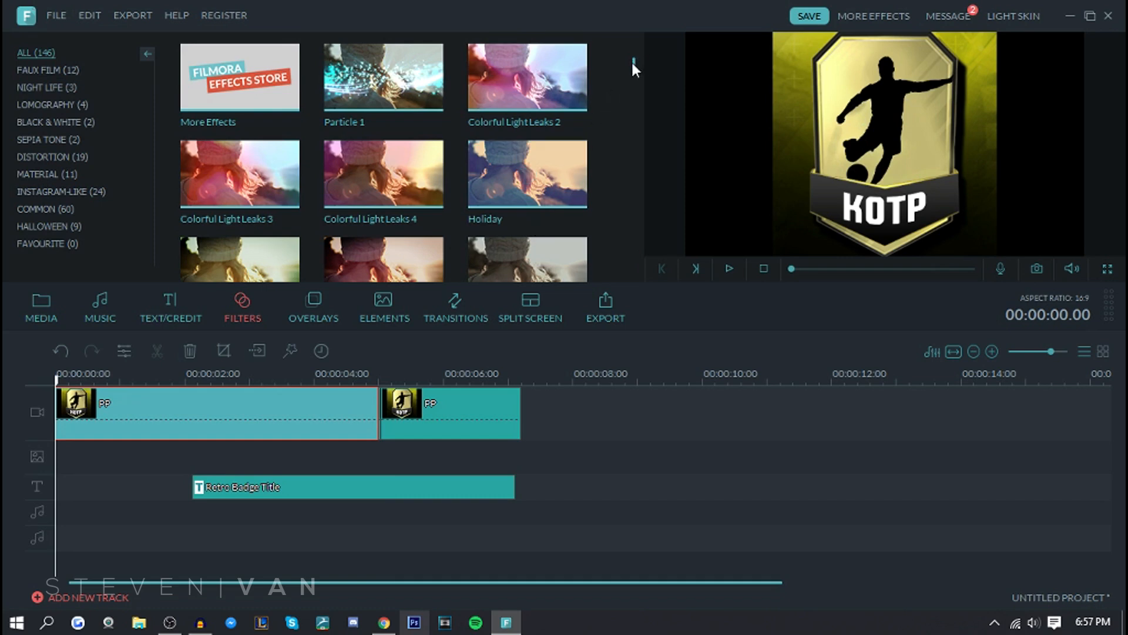
{"action": "left_click_drag", "start_coordinate": [634, 62], "coordinate": [633, 88]}
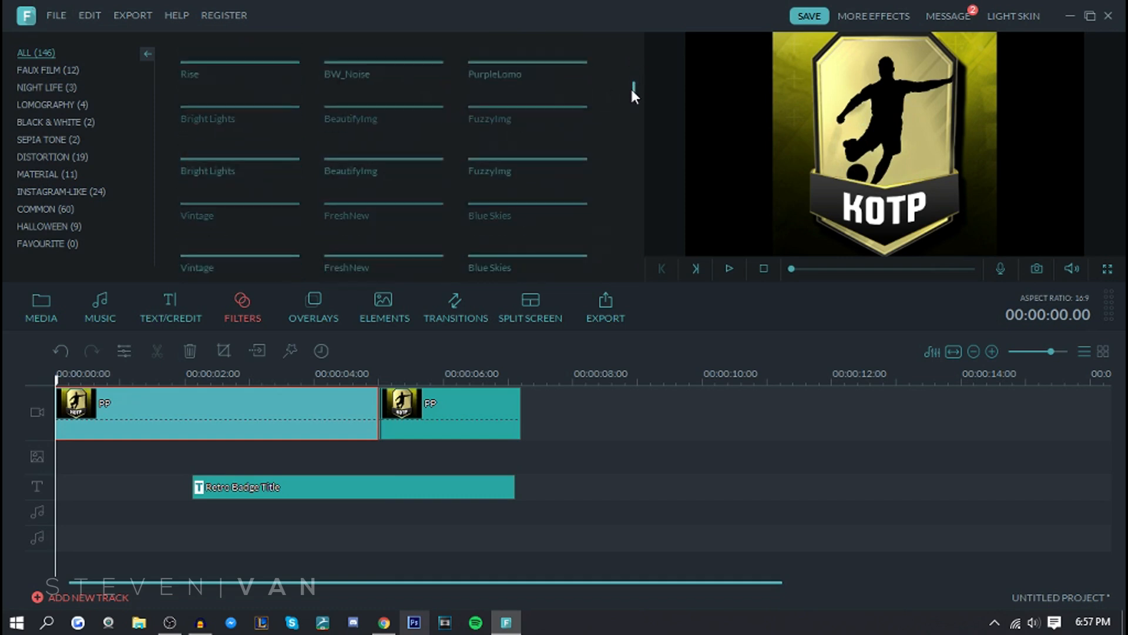
{"action": "left_click_drag", "start_coordinate": [383, 191], "coordinate": [253, 415]}
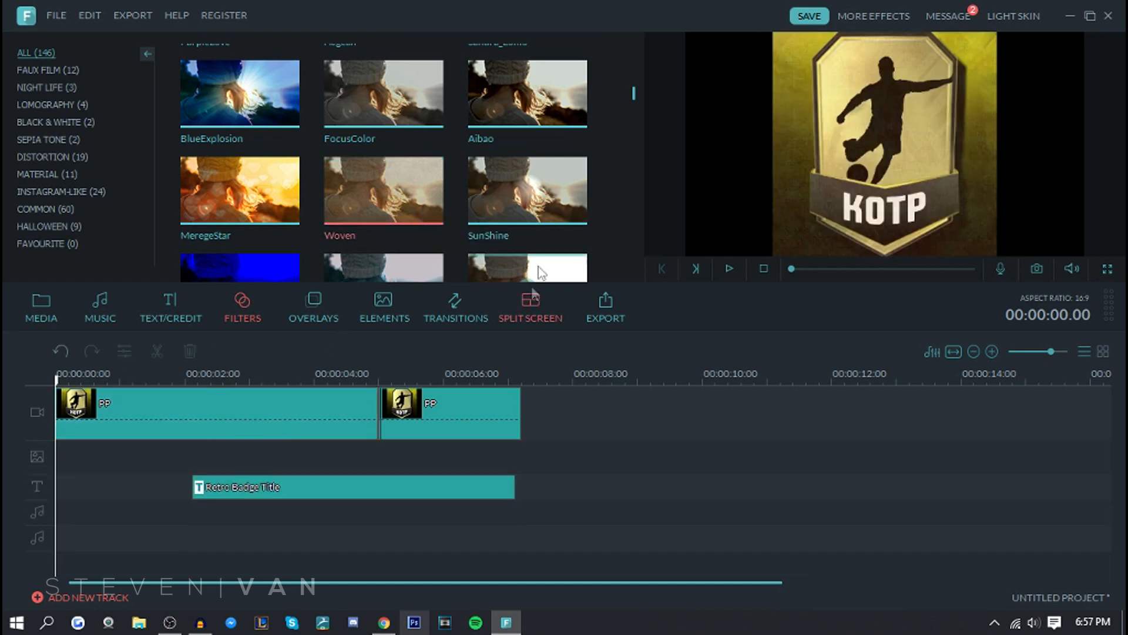
{"action": "left_click_drag", "start_coordinate": [341, 306], "coordinate": [211, 447]}
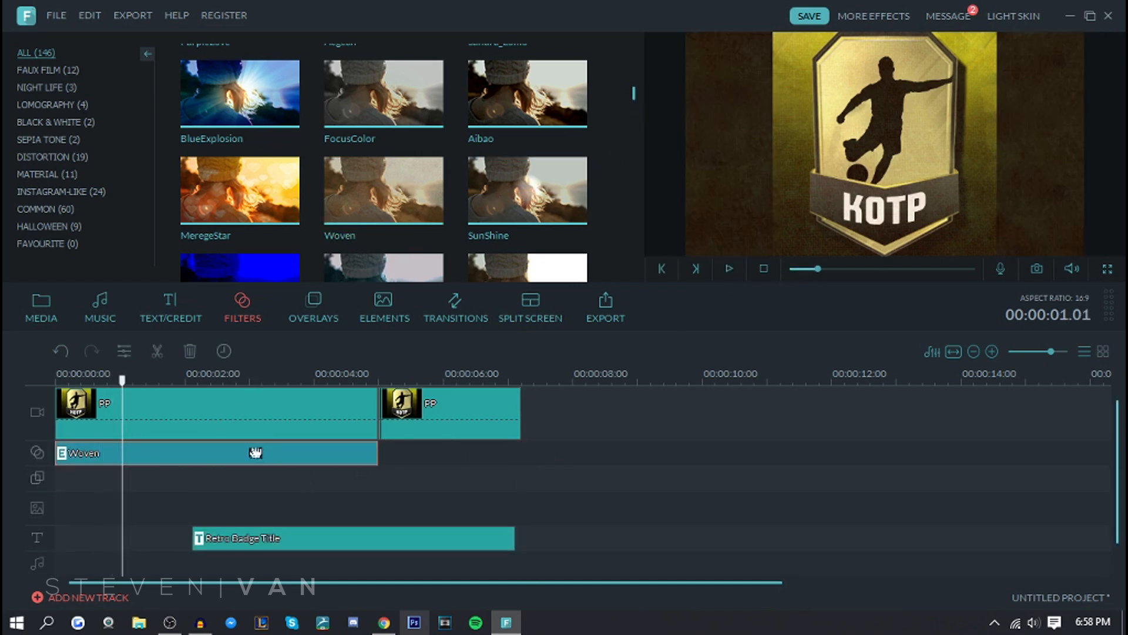
Delete the Woven filter and add it again to the filter track, starting at 00:00:00.06.
{"action": "key", "text": "Delete"}
{"action": "left_click_drag", "start_coordinate": [390, 221], "coordinate": [73, 459]}
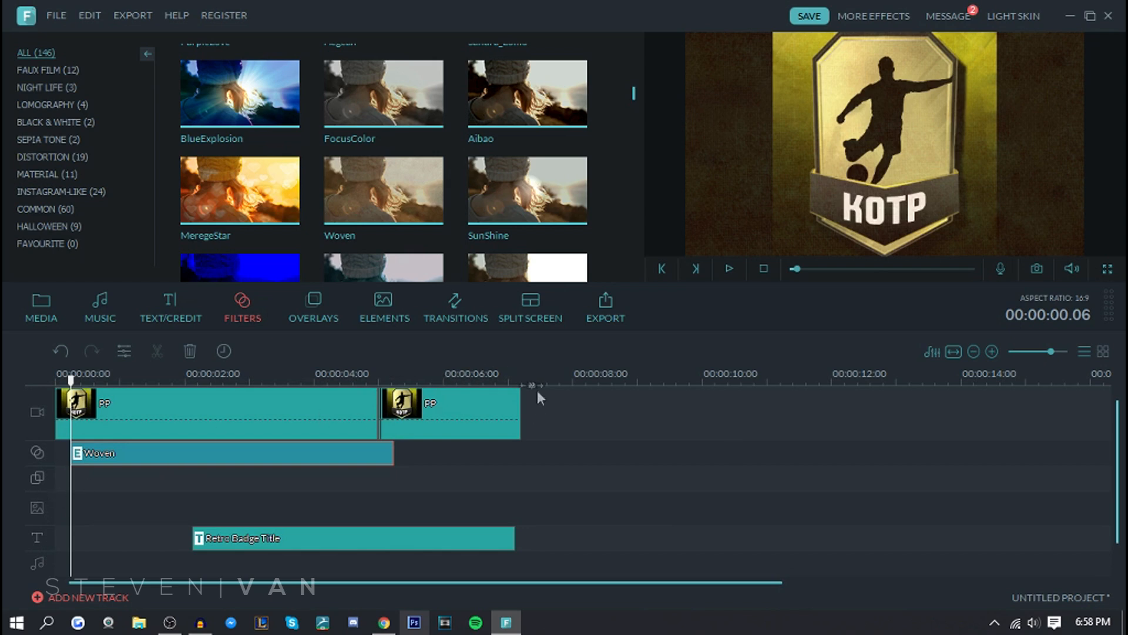
{"action": "scroll", "coordinate": [541, 400], "scroll_direction": "up", "scroll_amount": 4}
{"action": "scroll", "coordinate": [541, 399], "scroll_direction": "down", "scroll_amount": 4}
{"action": "scroll", "coordinate": [529, 411], "scroll_direction": "down", "scroll_amount": 1}
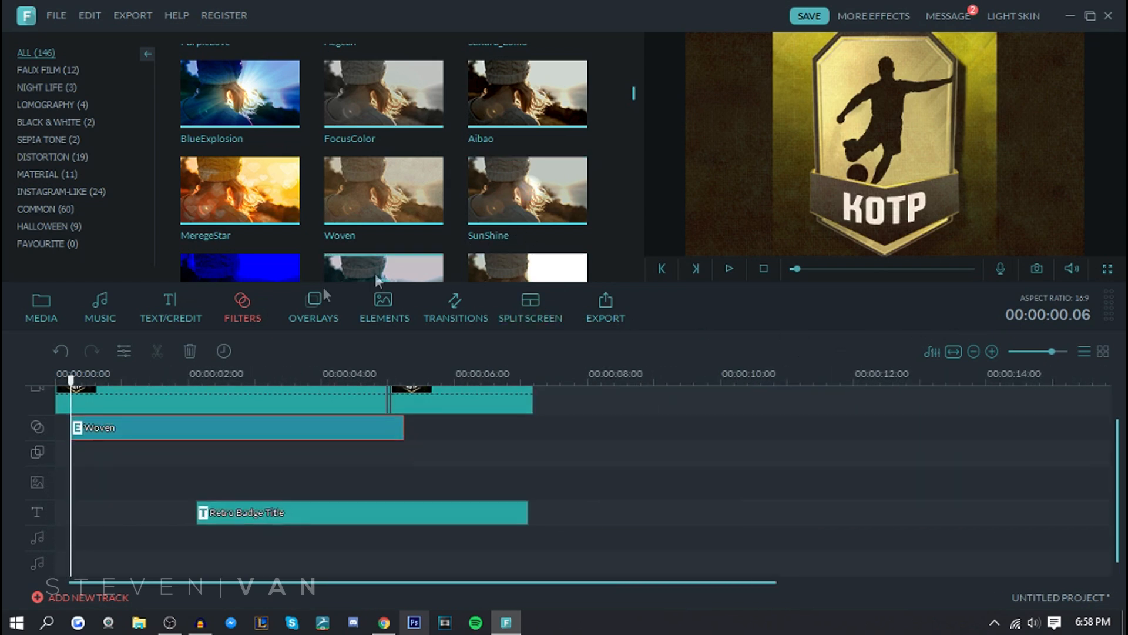
Browse the overlays and add Bokeh 5 to the overlay track at 00:00:00.06.
{"action": "left_click", "coordinate": [314, 305]}
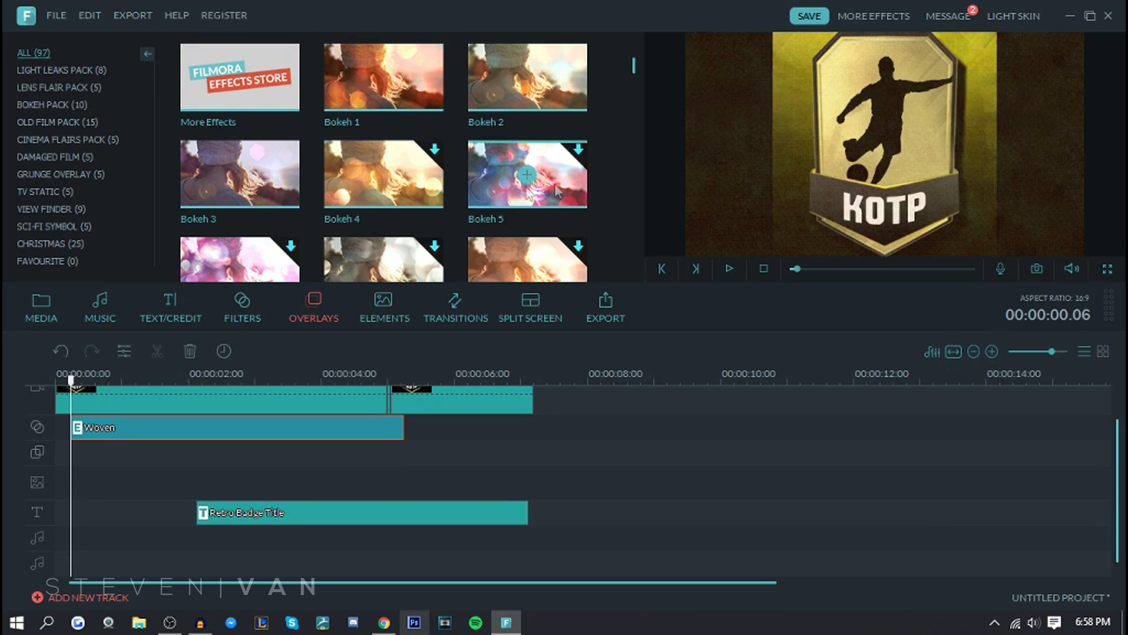
{"action": "left_click", "coordinate": [259, 305]}
{"action": "left_click", "coordinate": [314, 306]}
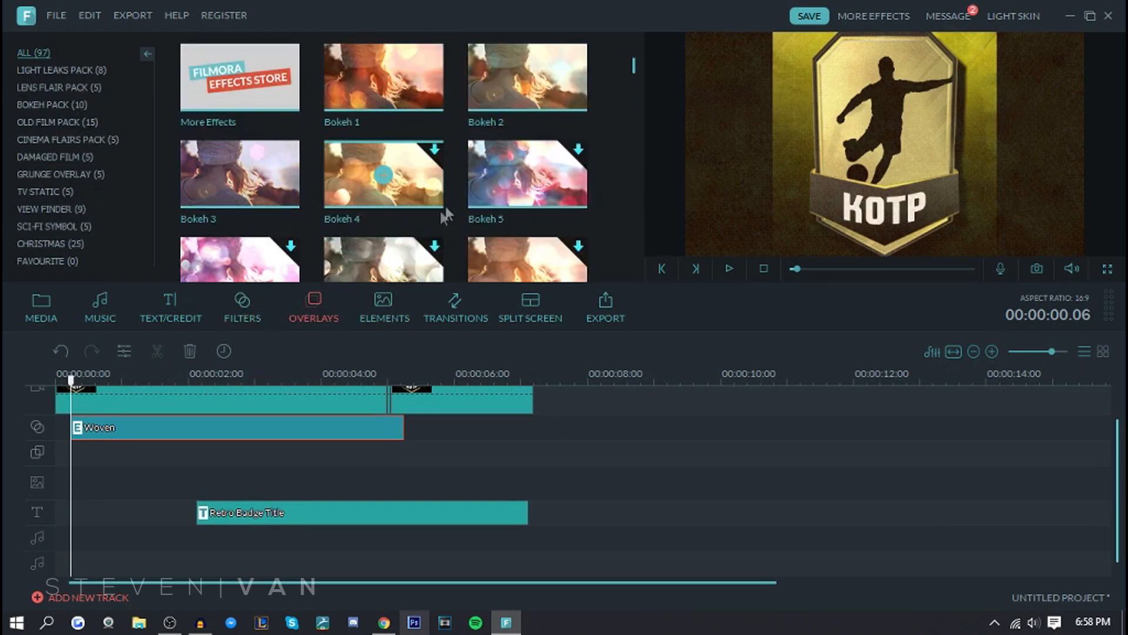
{"action": "double_click", "coordinate": [521, 175]}
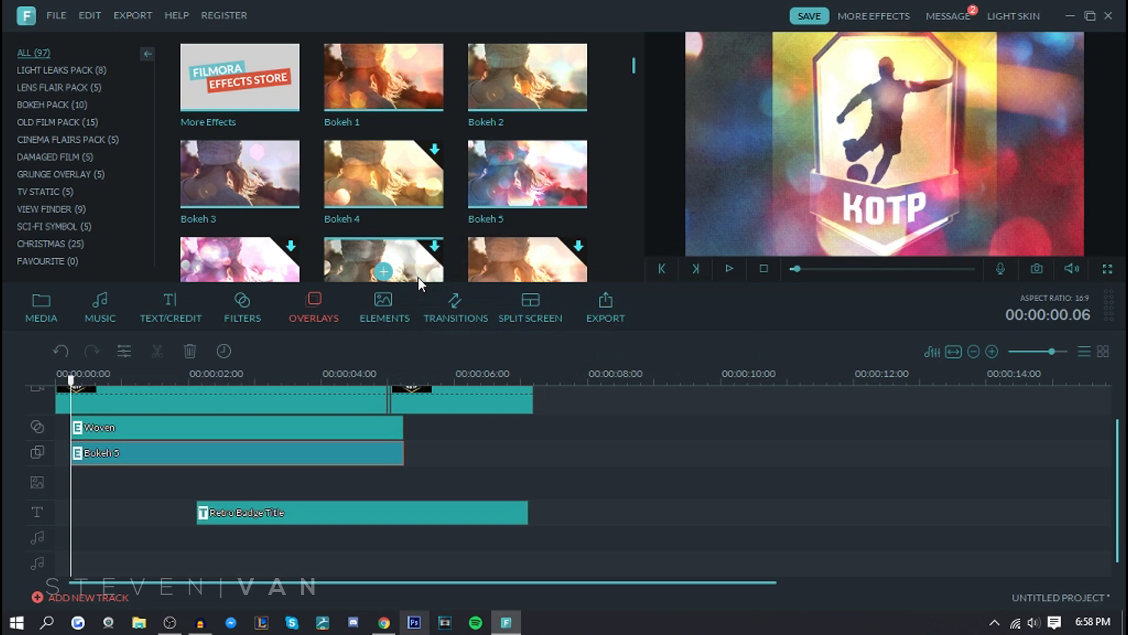
Play the timeline to preview the Woven filter and Bokeh 5 overlay, and look through more overlays.
{"action": "left_click", "coordinate": [730, 269]}
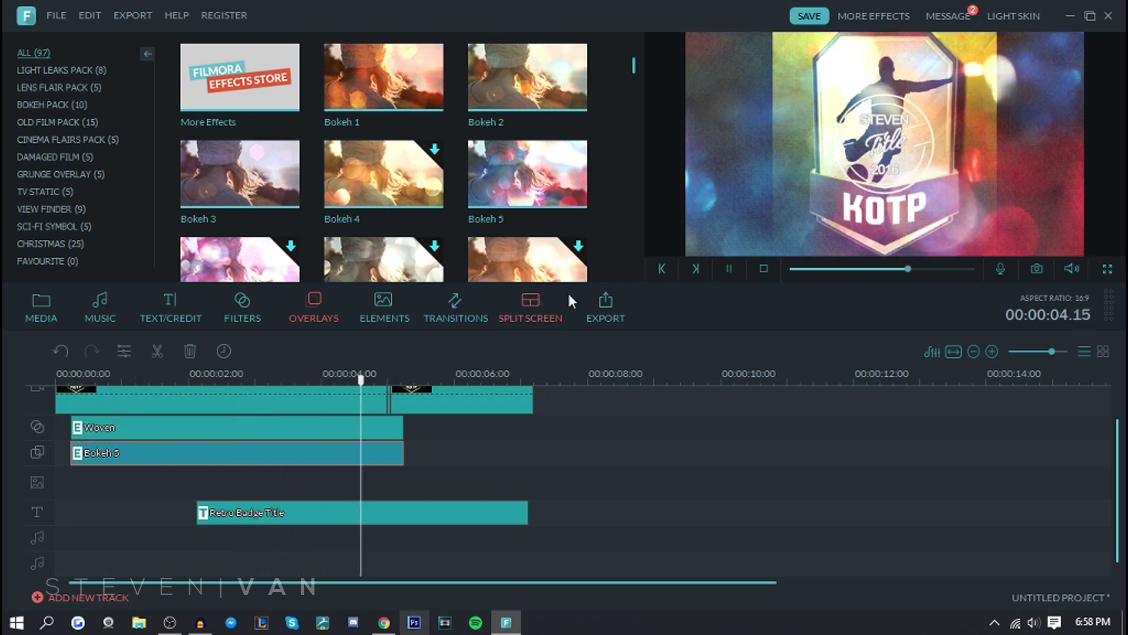
{"action": "left_click", "coordinate": [728, 269]}
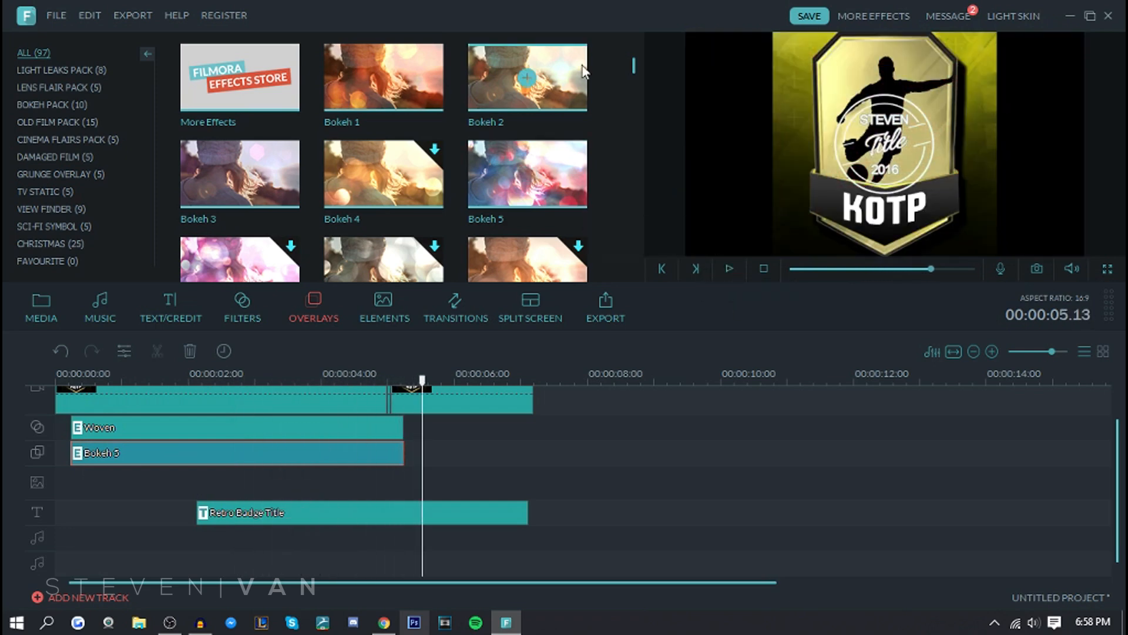
{"action": "left_click_drag", "start_coordinate": [631, 59], "coordinate": [634, 81]}
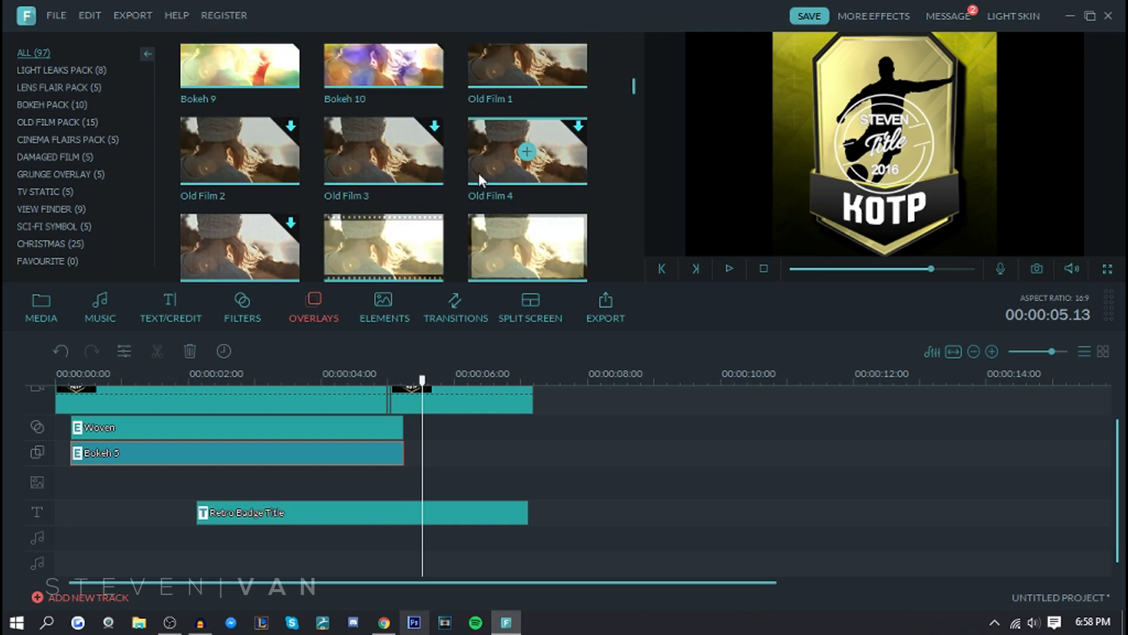
Download the Vacation 5 element, place it on the element track right after the second PP clip at 00:00:07.05, and preview it.
{"action": "left_click", "coordinate": [365, 307]}
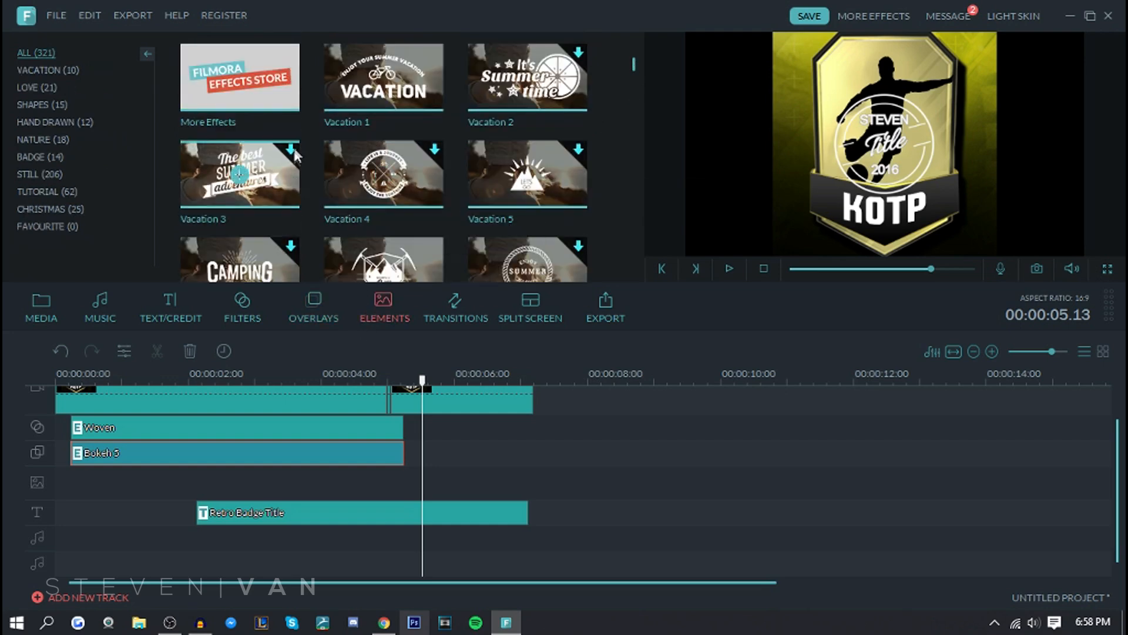
{"action": "left_click", "coordinate": [527, 174]}
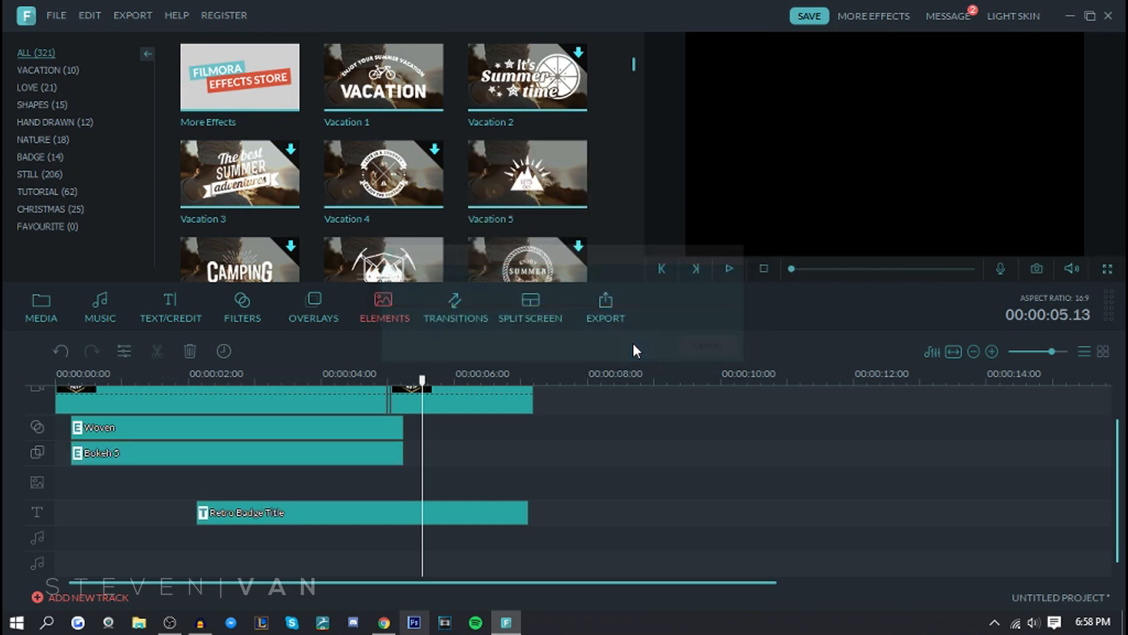
{"action": "left_click_drag", "start_coordinate": [587, 487], "coordinate": [408, 487]}
{"action": "left_click_drag", "start_coordinate": [334, 483], "coordinate": [597, 479]}
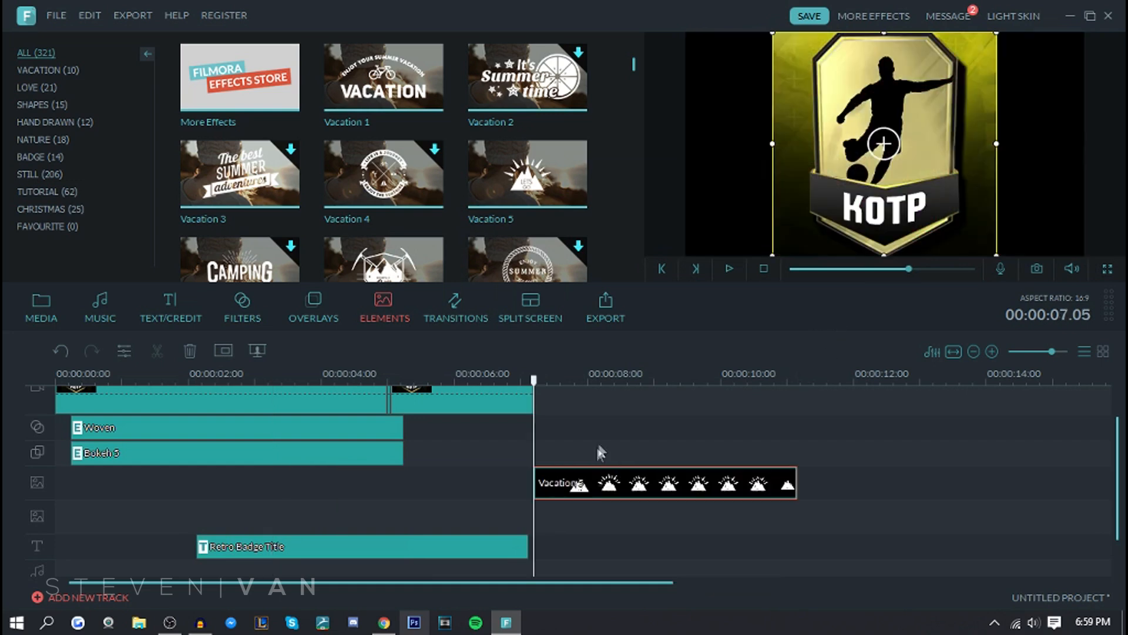
{"action": "left_click", "coordinate": [619, 376]}
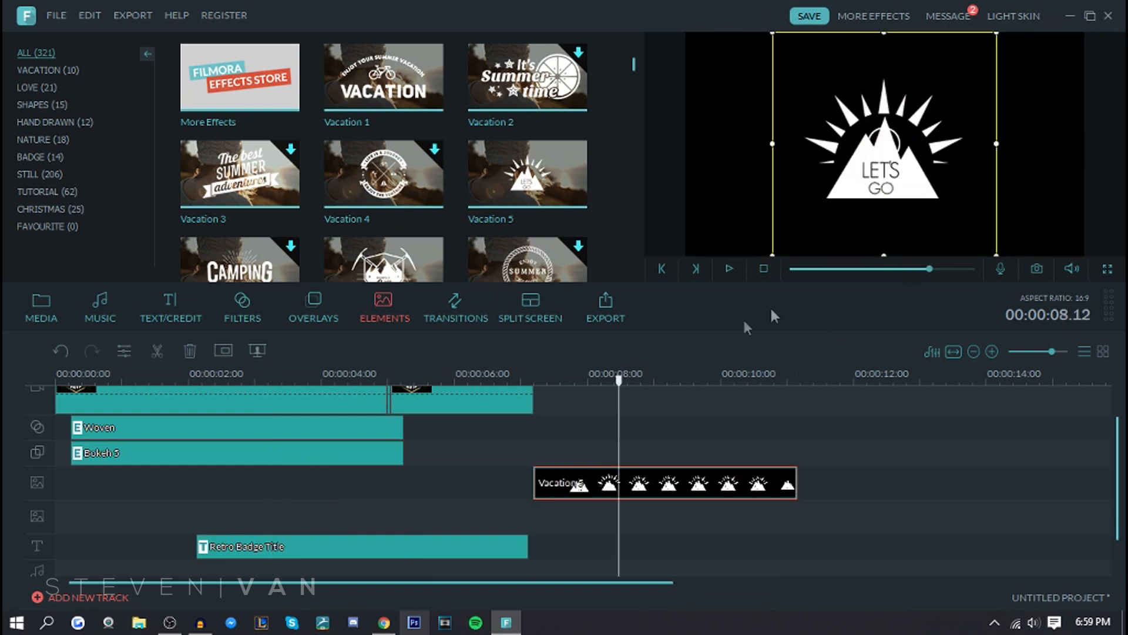
{"action": "left_click", "coordinate": [732, 270]}
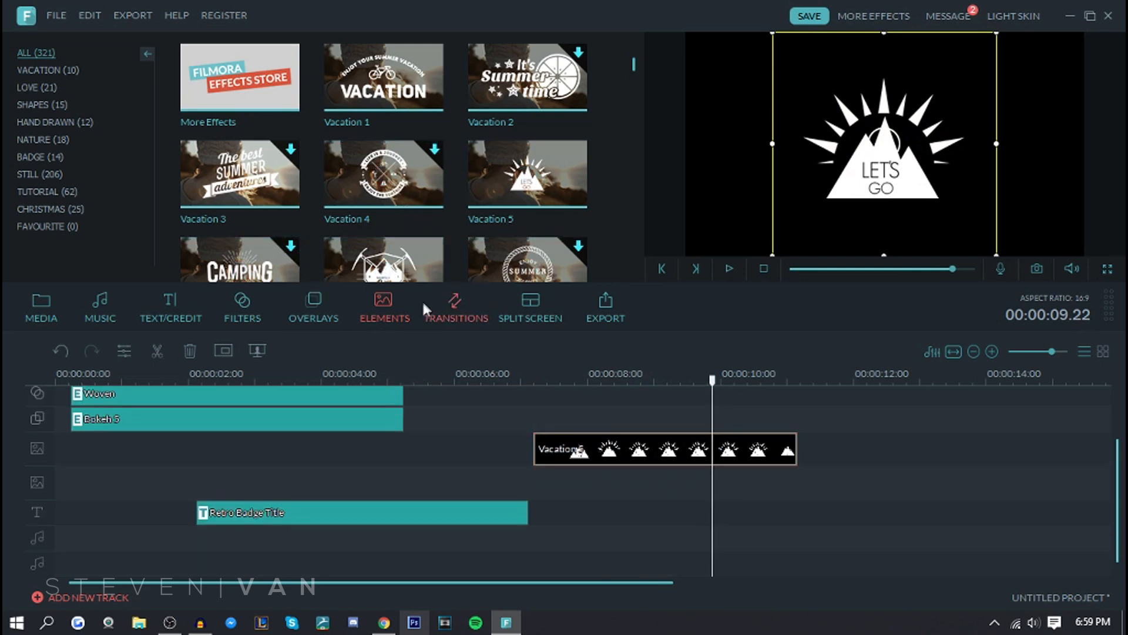
Add the Blind transition to the end of the second PP clip.
{"action": "left_click", "coordinate": [452, 301]}
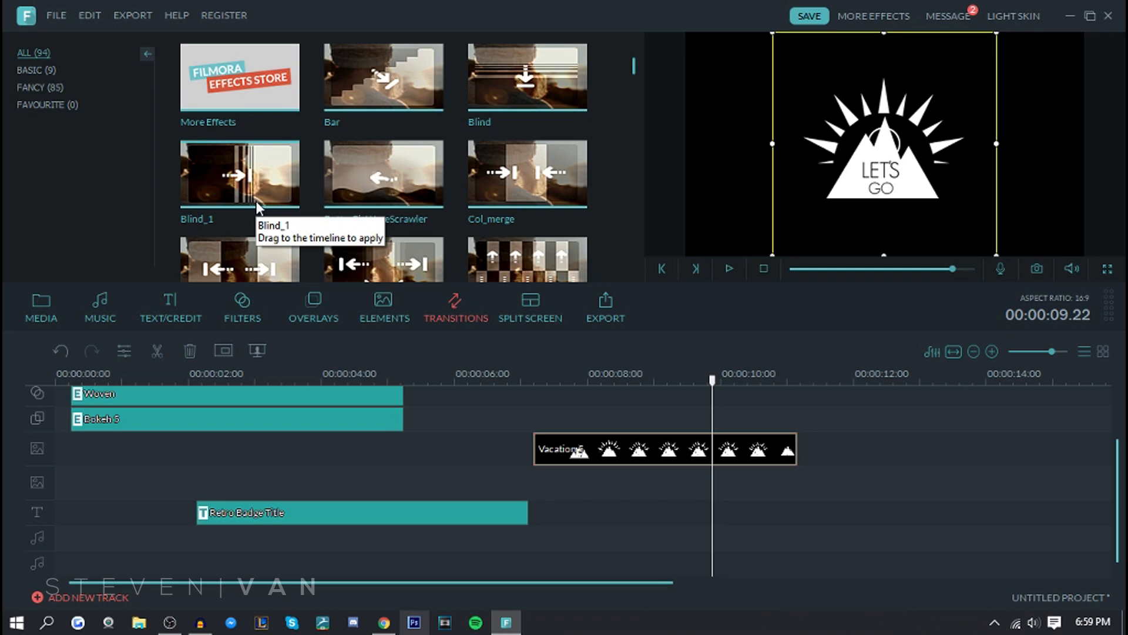
{"action": "left_click_drag", "start_coordinate": [517, 82], "coordinate": [393, 426]}
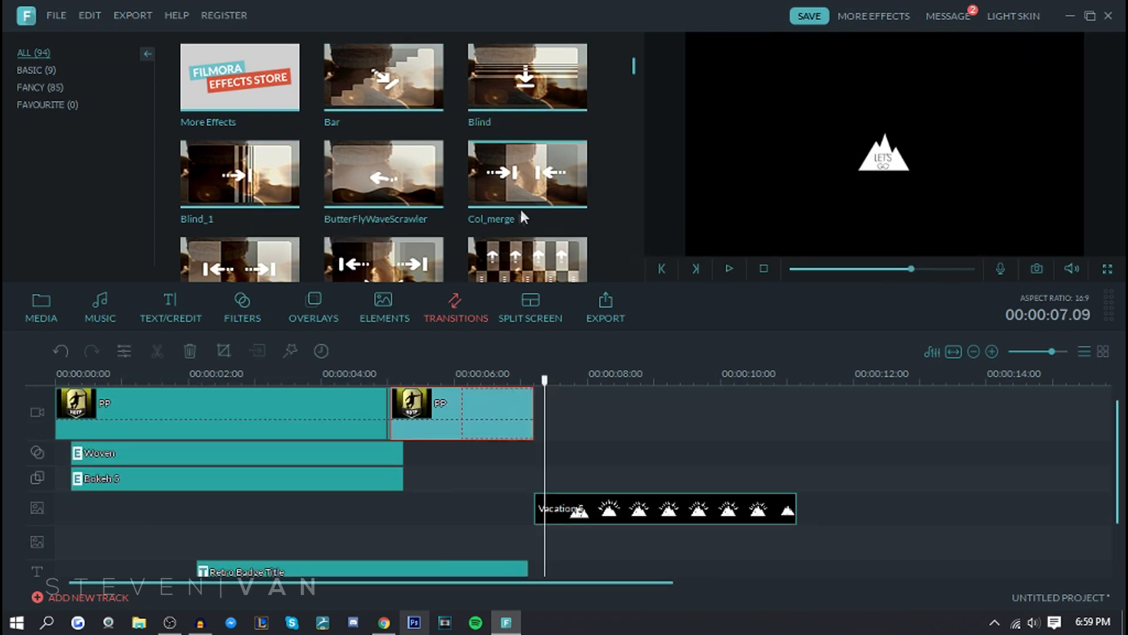
Add the 2 Screen A split screen layout to the video track at the start of the timeline, before the PP clips.
{"action": "left_click", "coordinate": [532, 311]}
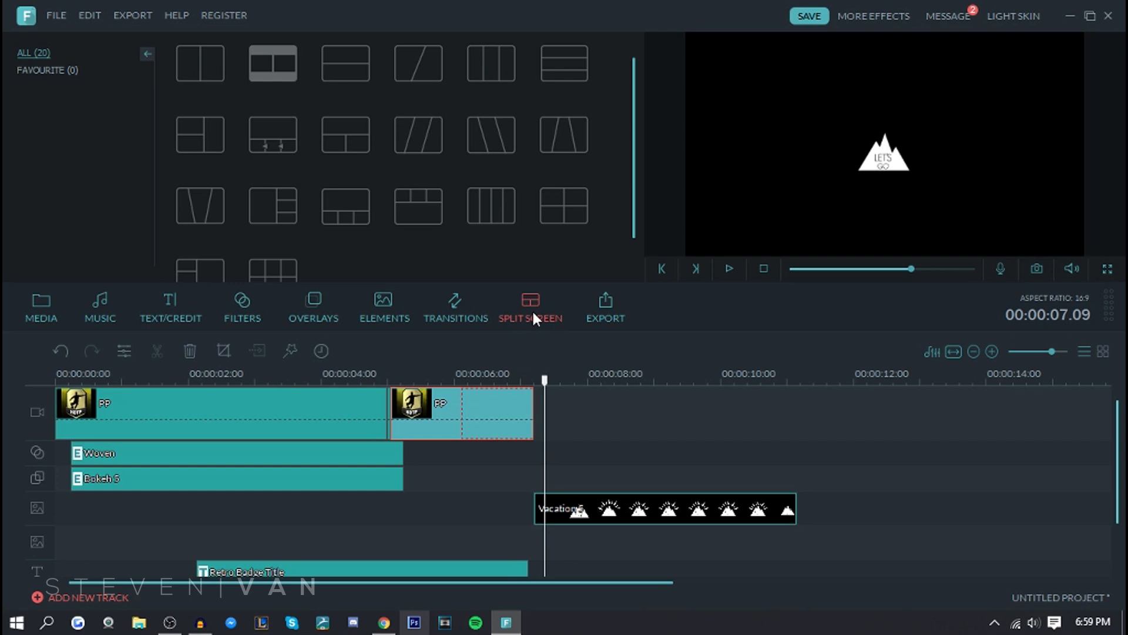
{"action": "left_click", "coordinate": [218, 59]}
{"action": "left_click", "coordinate": [224, 78]}
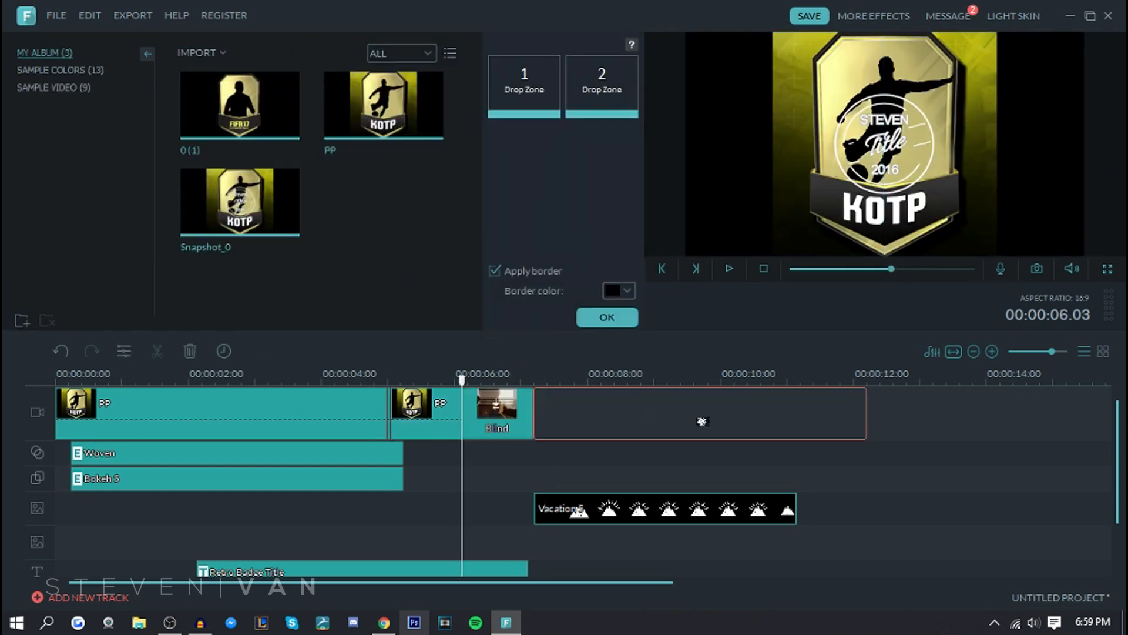
{"action": "left_click_drag", "start_coordinate": [571, 419], "coordinate": [241, 423]}
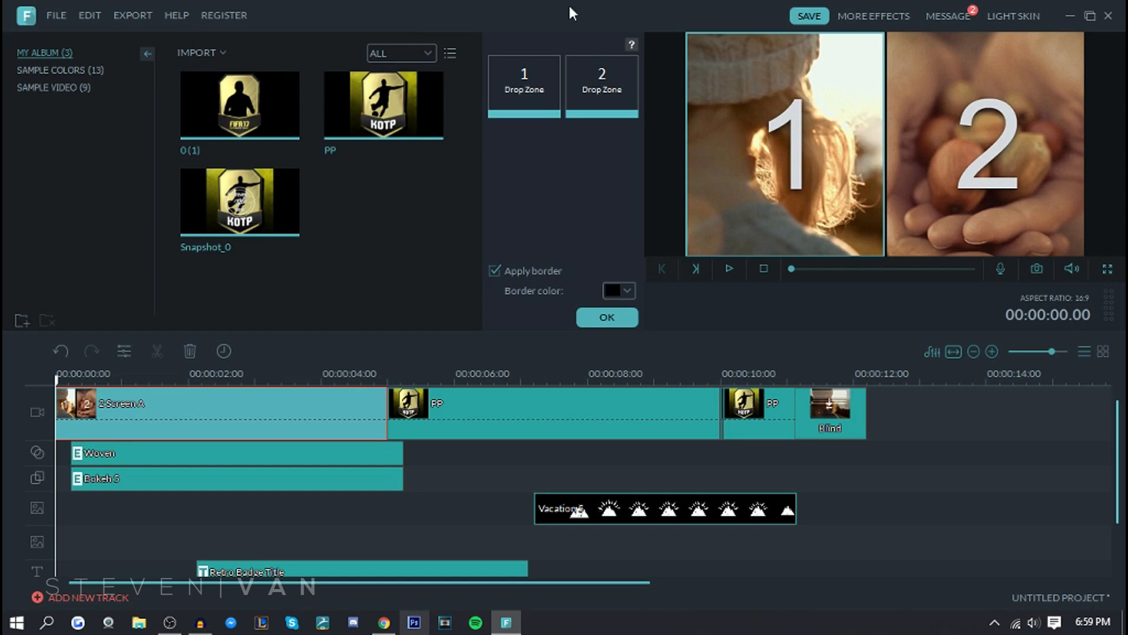
Fill split screen zone 2 with PP and zone 1 with 0 (1), shifting the zone 1 image within its frame.
{"action": "left_click_drag", "start_coordinate": [442, 93], "coordinate": [601, 107]}
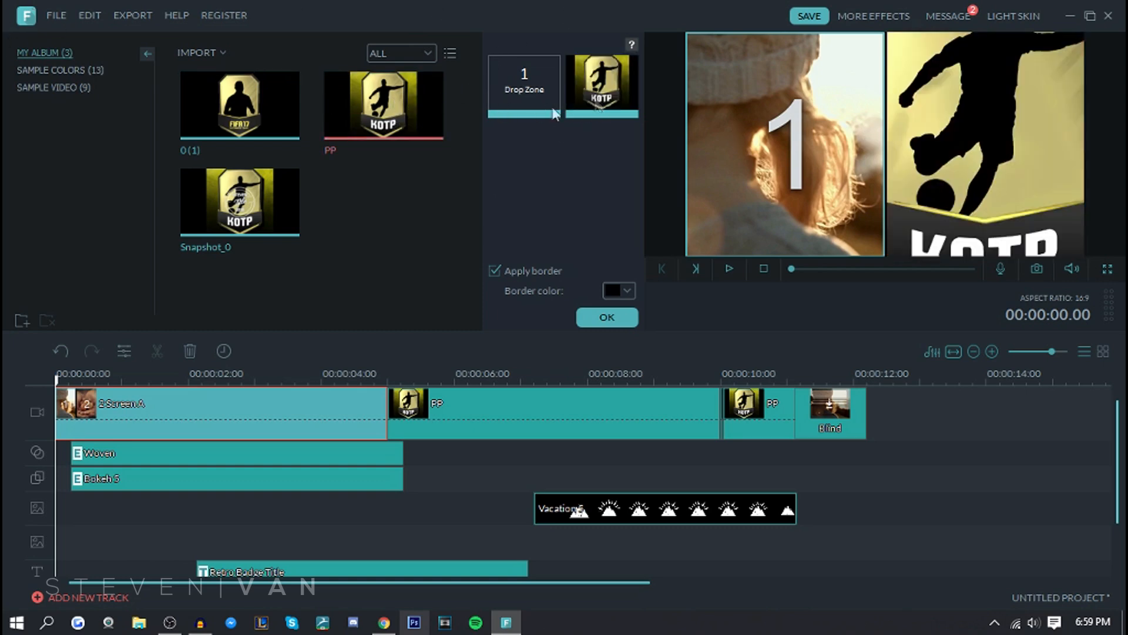
{"action": "left_click_drag", "start_coordinate": [240, 105], "coordinate": [522, 95]}
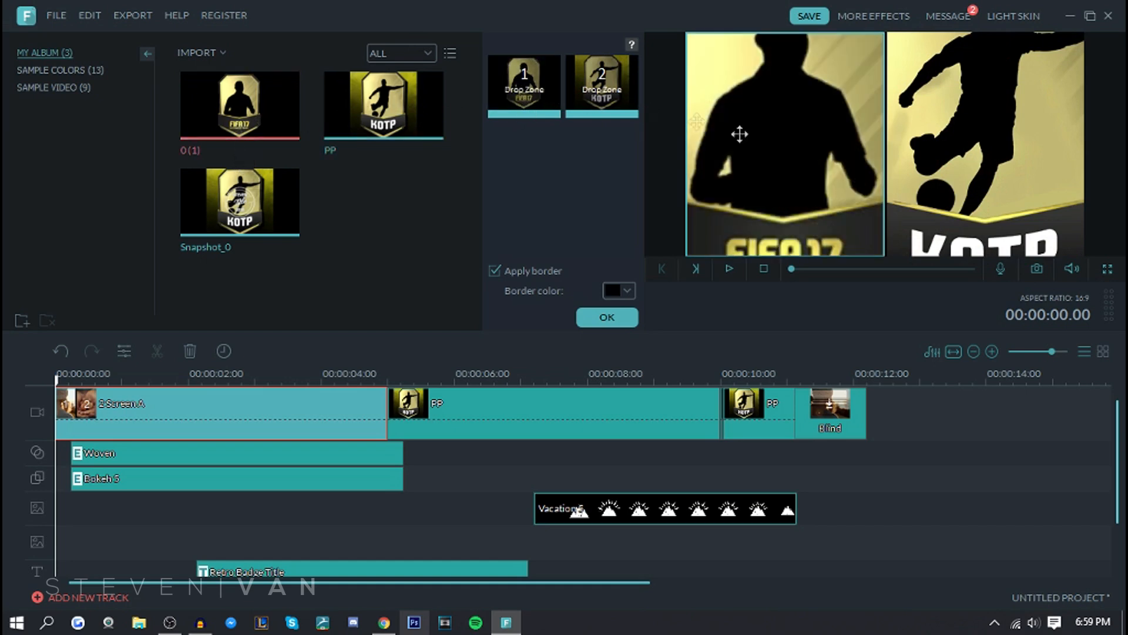
{"action": "left_click_drag", "start_coordinate": [867, 183], "coordinate": [725, 64]}
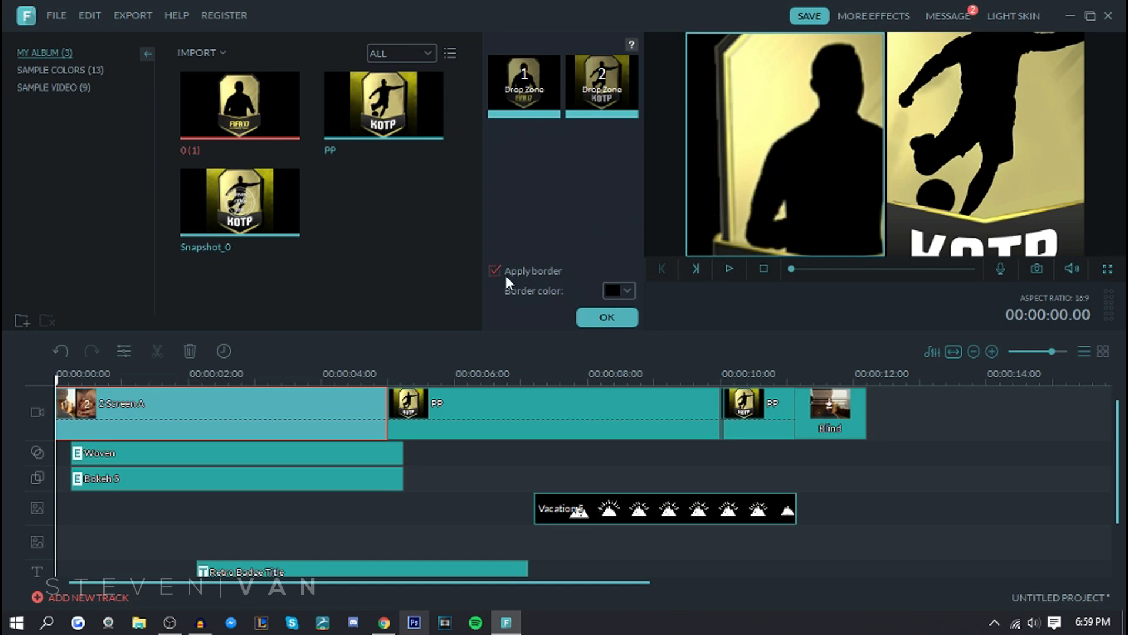
{"action": "left_click", "coordinate": [586, 312]}
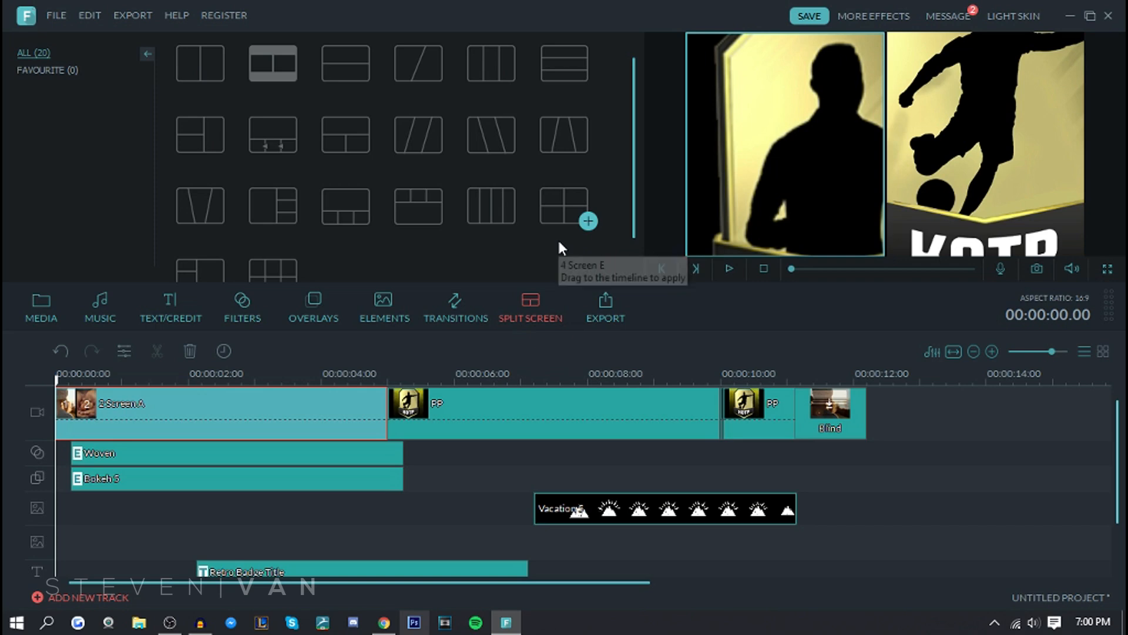
Look through the remaining split screen layouts.
{"action": "scroll", "coordinate": [557, 237], "scroll_direction": "down", "scroll_amount": 1}
{"action": "scroll", "coordinate": [385, 157], "scroll_direction": "up", "scroll_amount": 1}
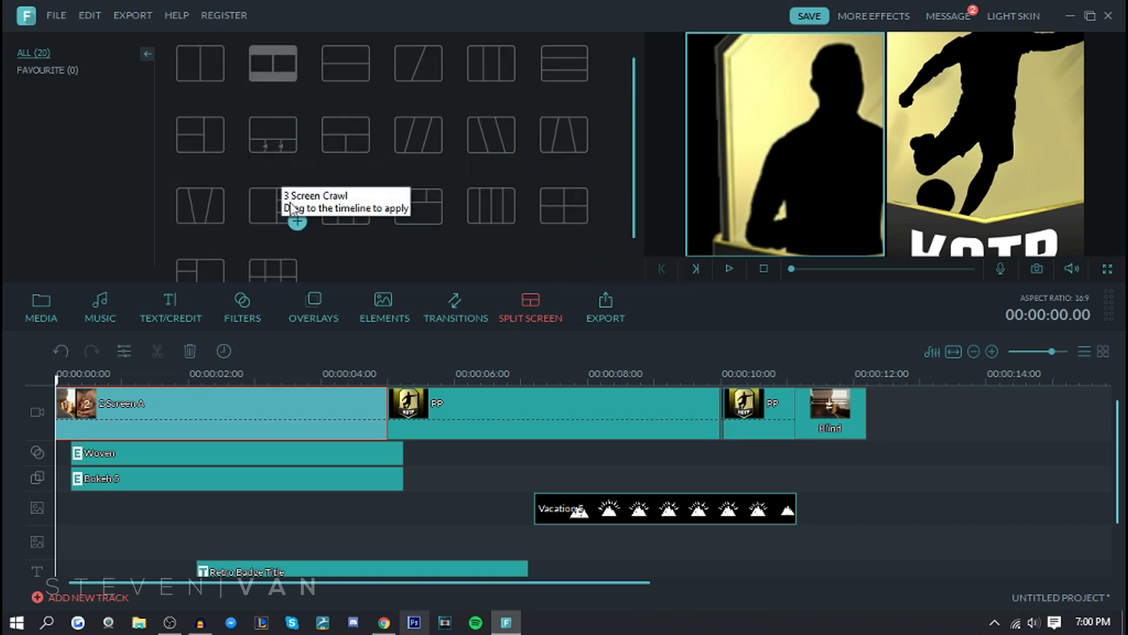
{"action": "scroll", "coordinate": [329, 217], "scroll_direction": "down", "scroll_amount": 1}
{"action": "scroll", "coordinate": [294, 186], "scroll_direction": "up", "scroll_amount": 1}
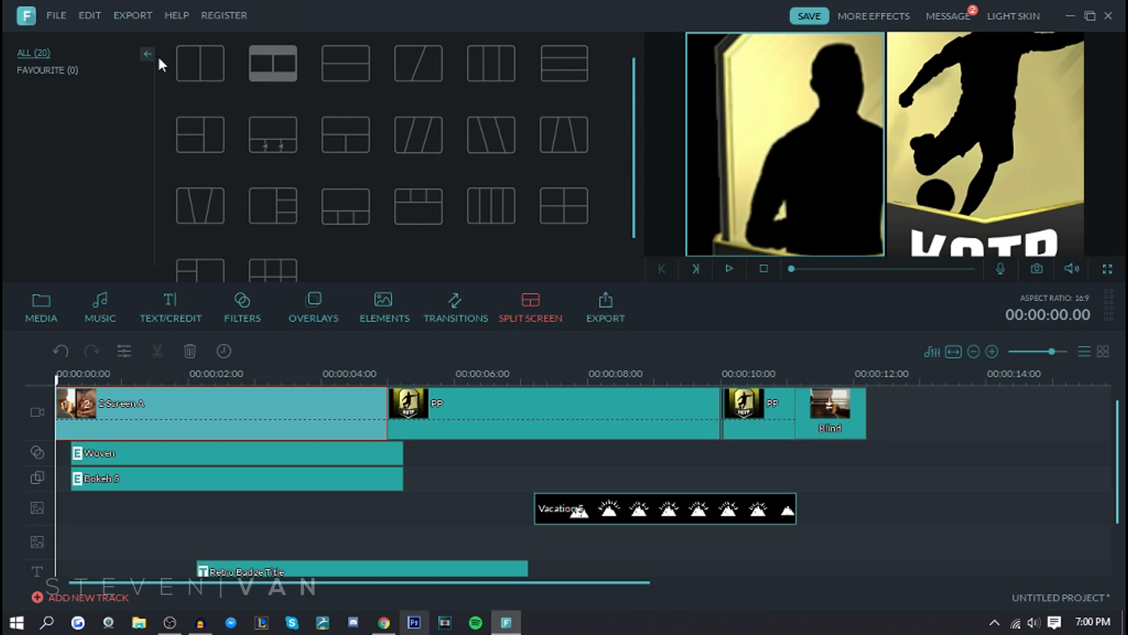
Open the video export settings and choose MP4 as the output format.
{"action": "left_click", "coordinate": [176, 15]}
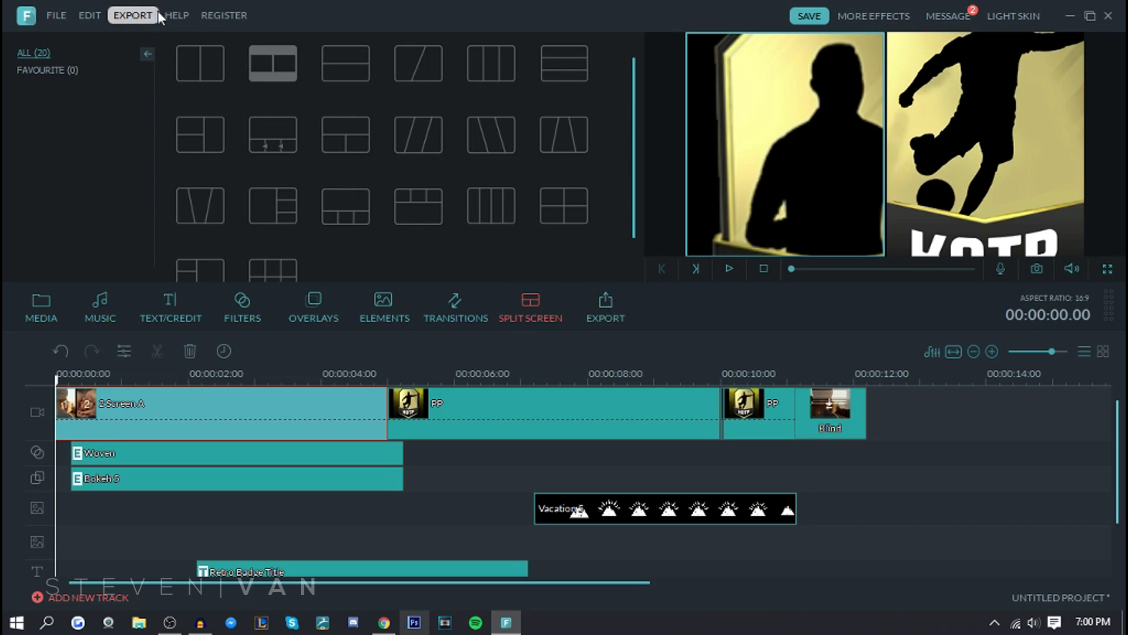
{"action": "mouse_move", "coordinate": [154, 18]}
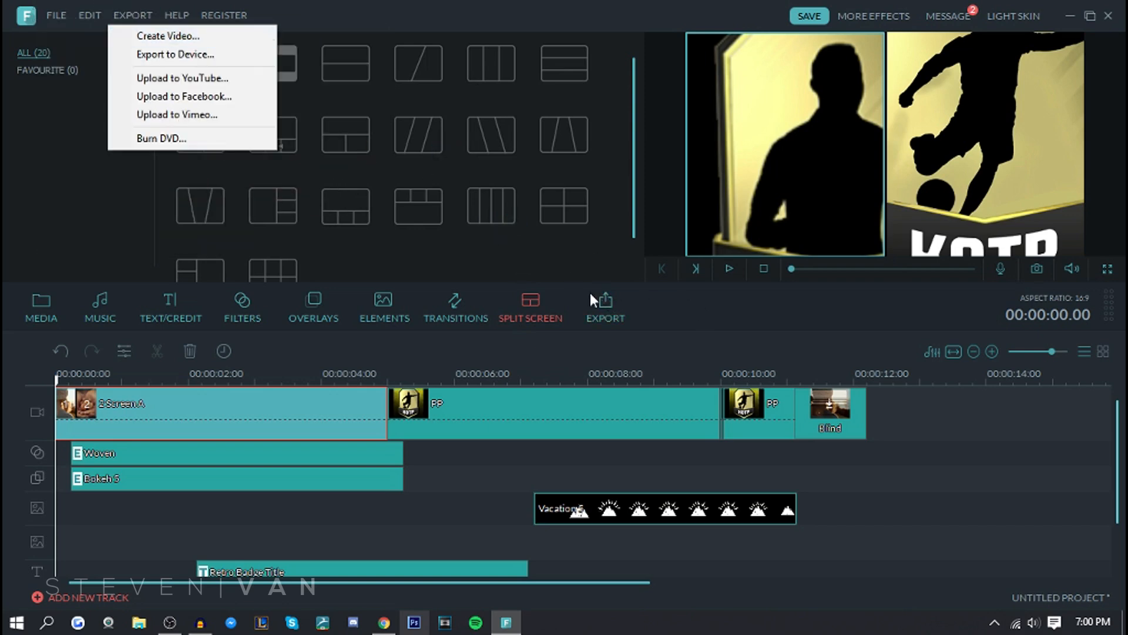
{"action": "left_click", "coordinate": [592, 297]}
{"action": "left_click", "coordinate": [608, 300]}
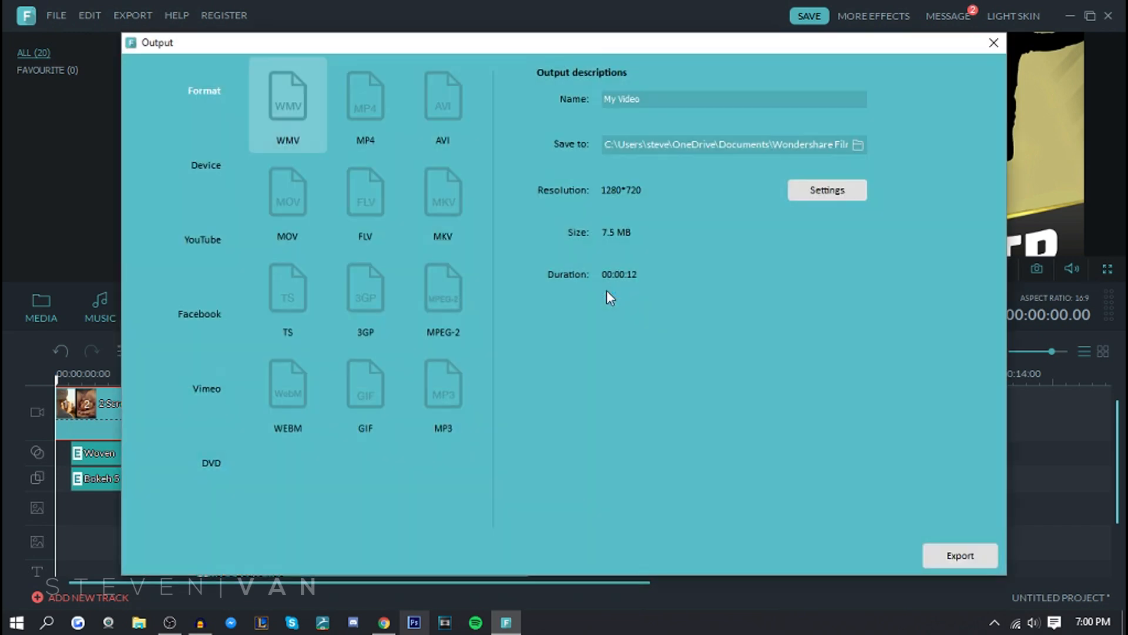
{"action": "left_click", "coordinate": [374, 143]}
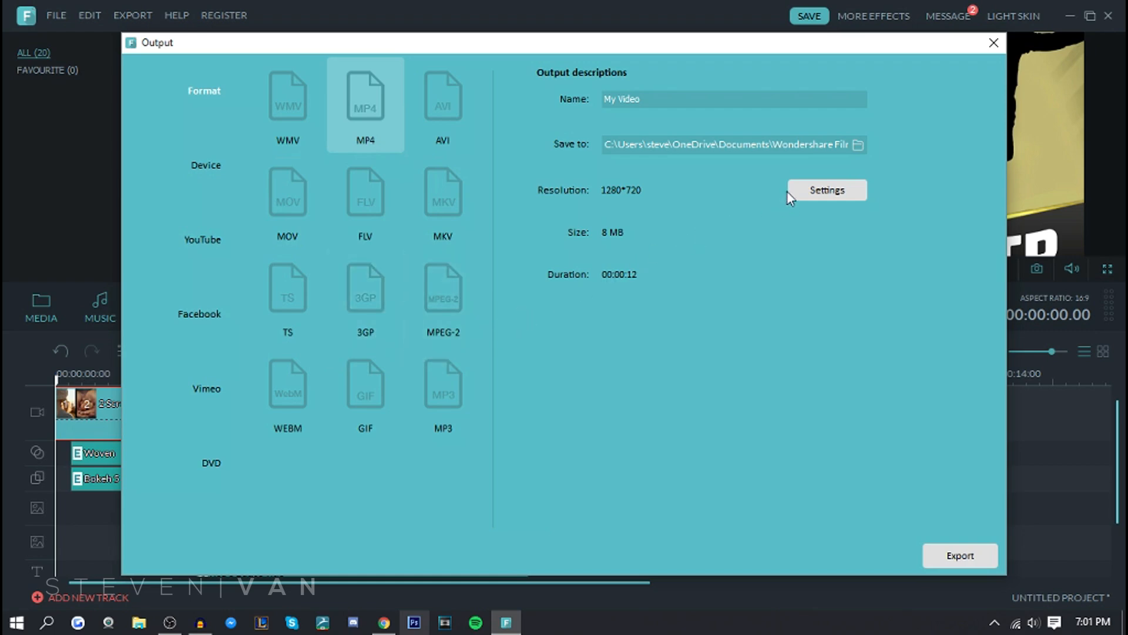
Set the export resolution to 1920*1080 and the frame rate to 29.97 fps, keeping the H.264 (HD Optimized) encoder.
{"action": "left_click", "coordinate": [823, 197]}
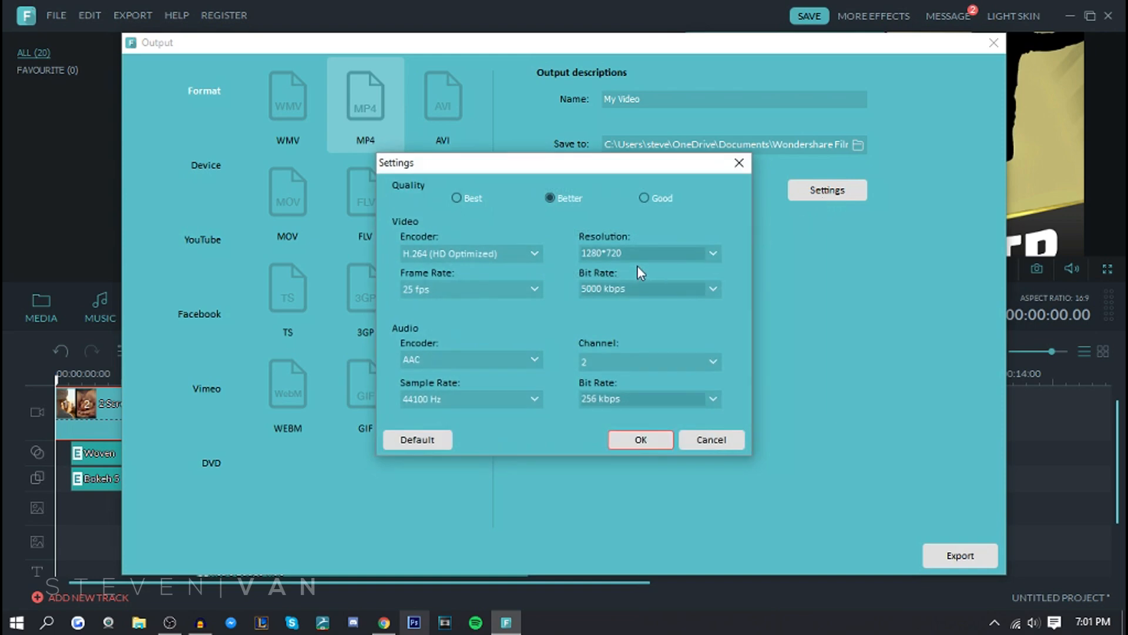
{"action": "left_click", "coordinate": [712, 253]}
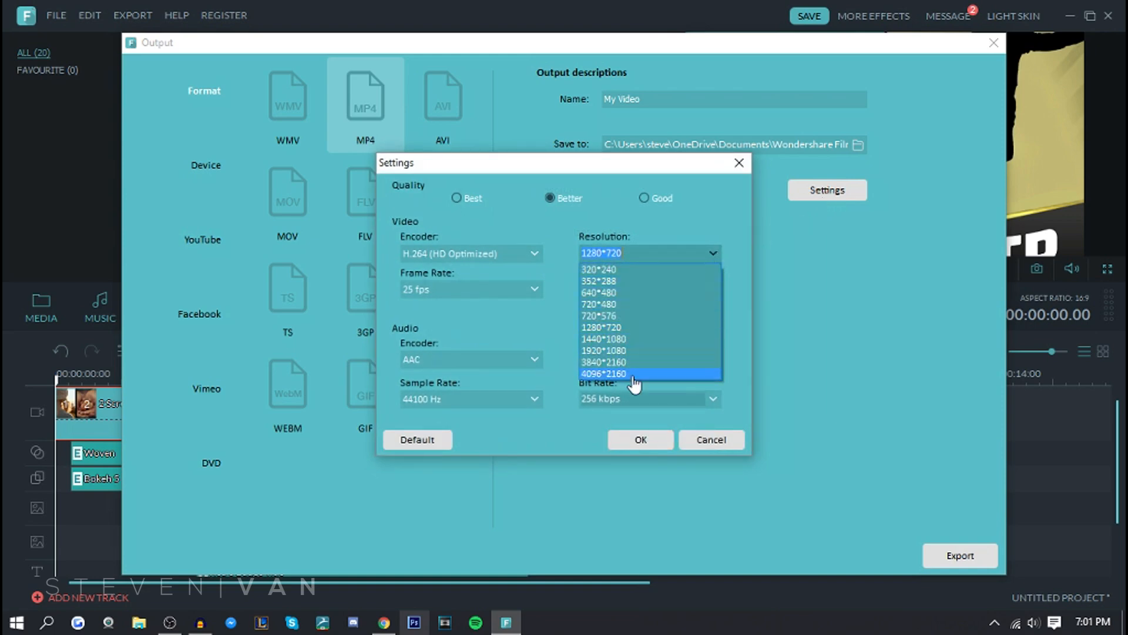
{"action": "left_click", "coordinate": [618, 351]}
{"action": "left_click", "coordinate": [468, 290]}
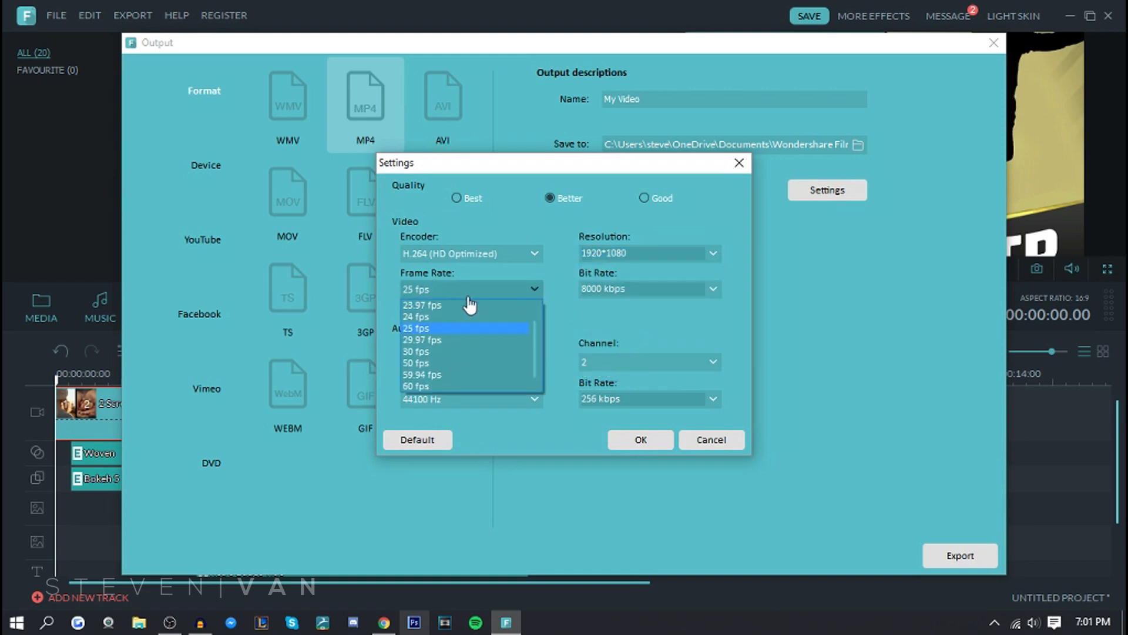
{"action": "left_click", "coordinate": [465, 341]}
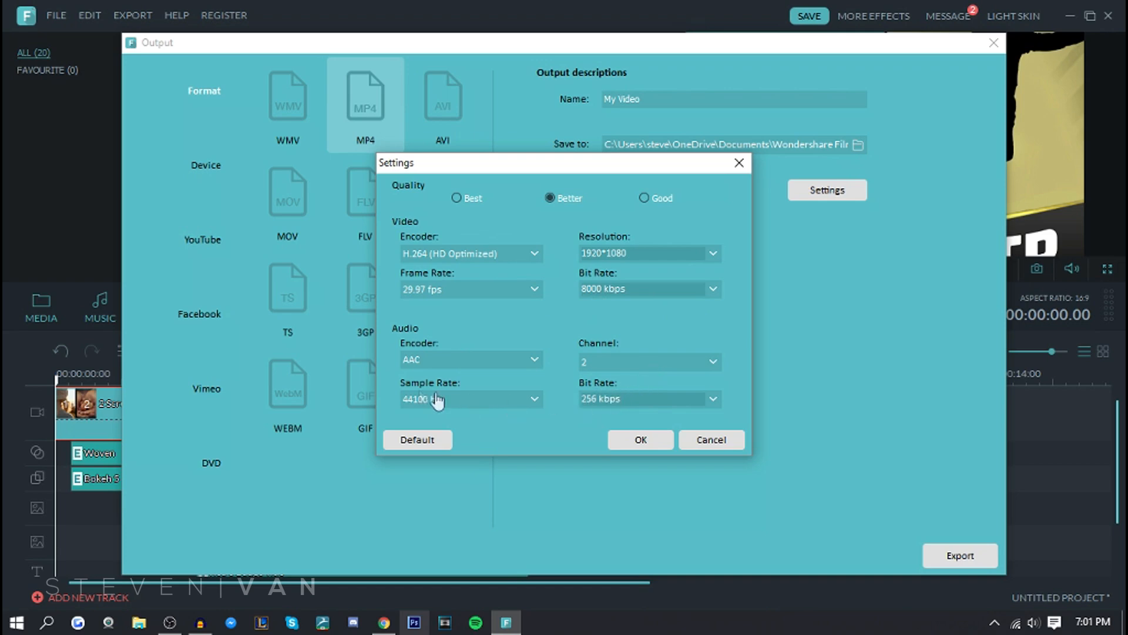
{"action": "left_click", "coordinate": [485, 258]}
{"action": "left_click", "coordinate": [487, 266]}
{"action": "left_click", "coordinate": [658, 445]}
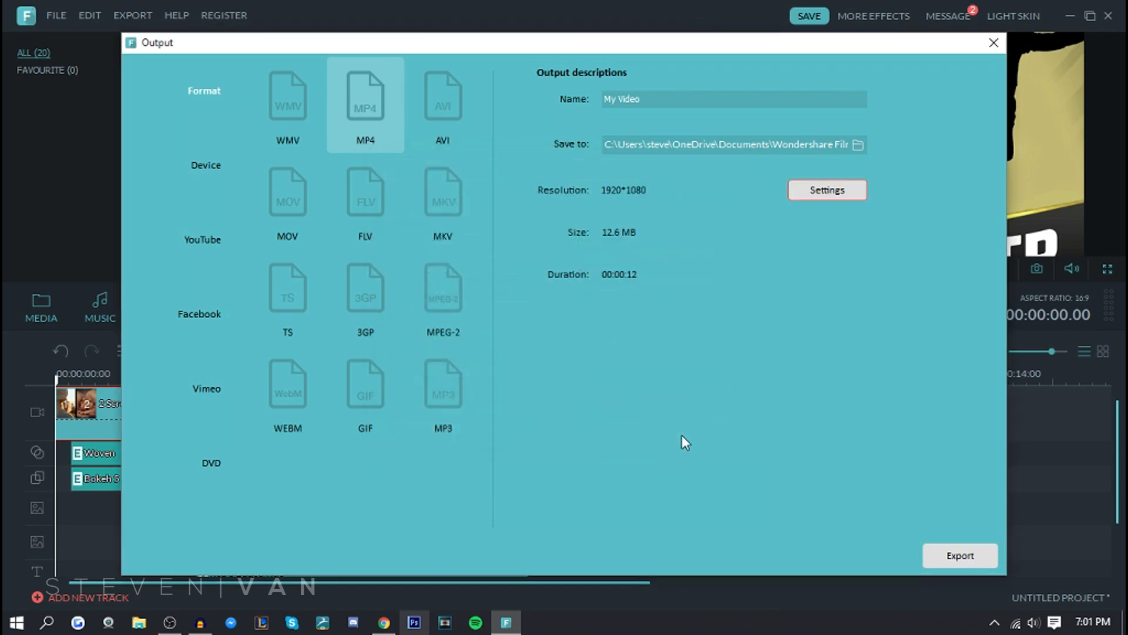
Export the project as My Video with the sound reminder finish action, and open the finished file from its output folder.
{"action": "left_click", "coordinate": [970, 552]}
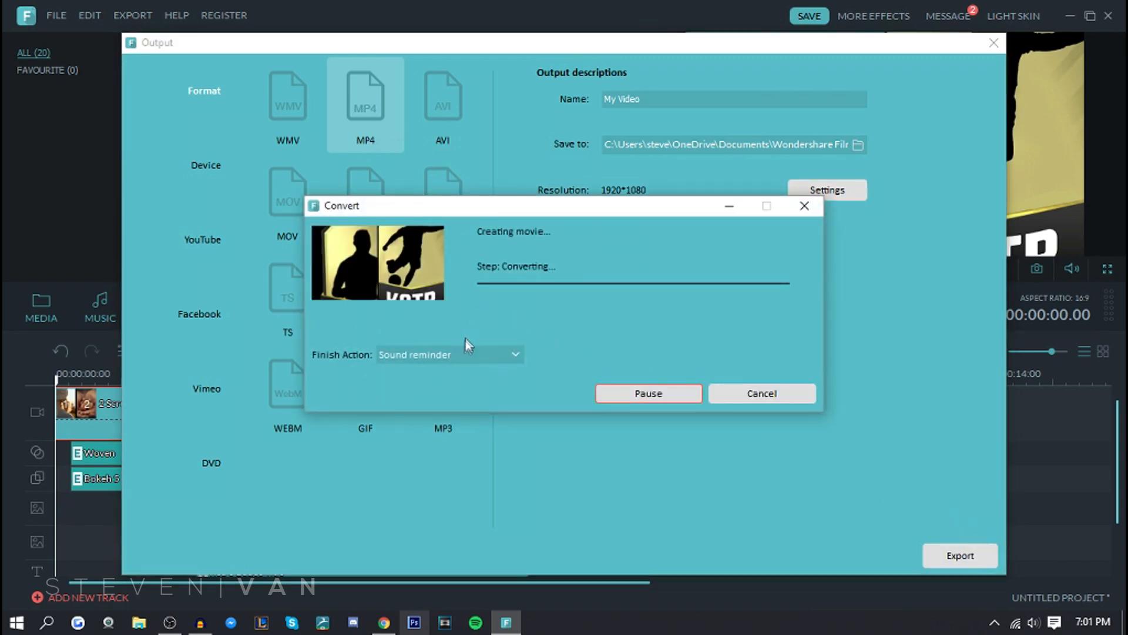
{"action": "left_click", "coordinate": [462, 354]}
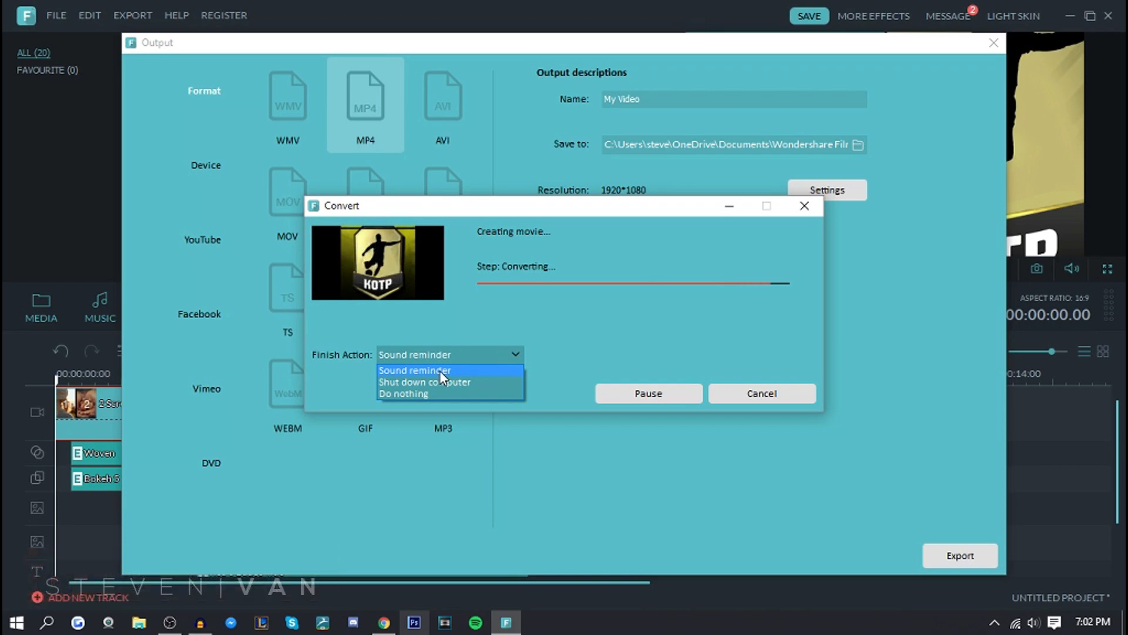
{"action": "left_click", "coordinate": [698, 390]}
{"action": "left_click", "coordinate": [671, 394]}
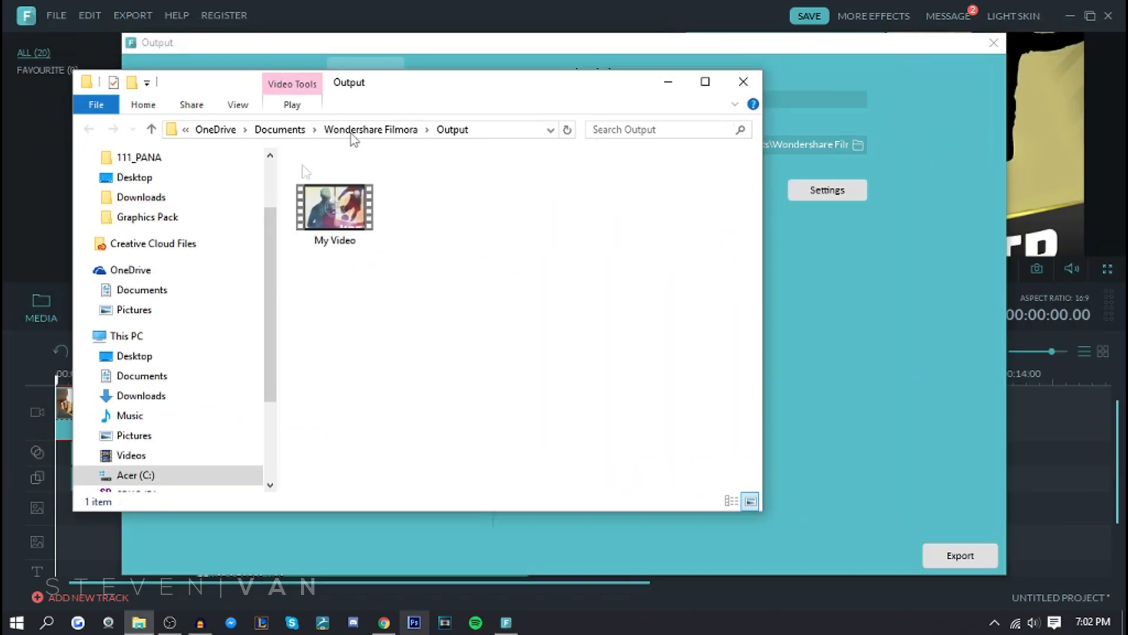
{"action": "double_click", "coordinate": [338, 218]}
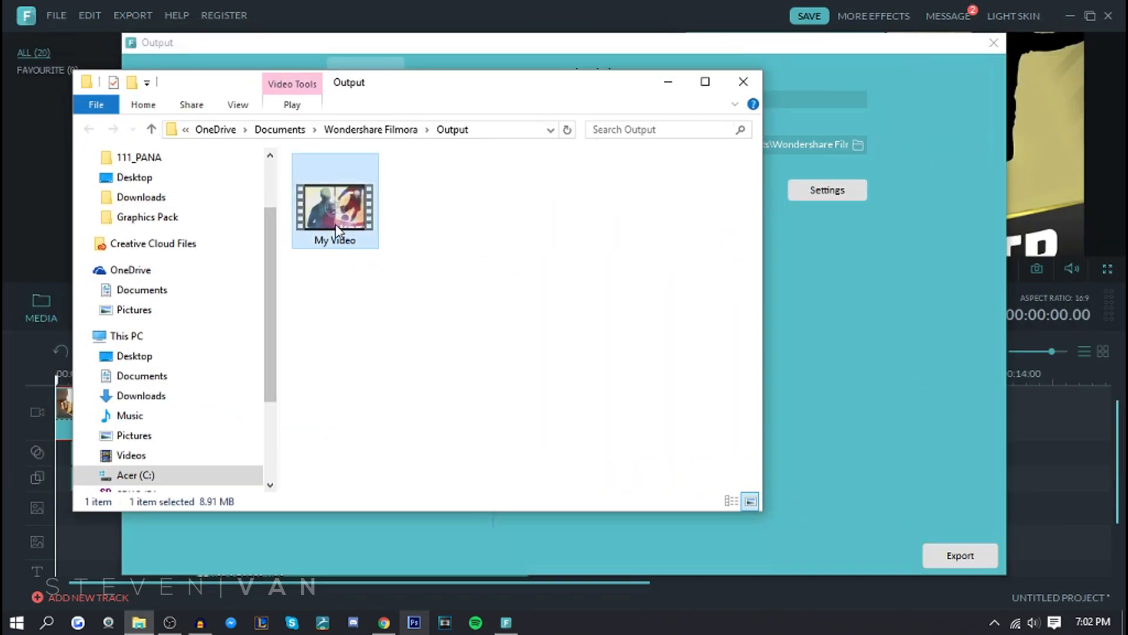